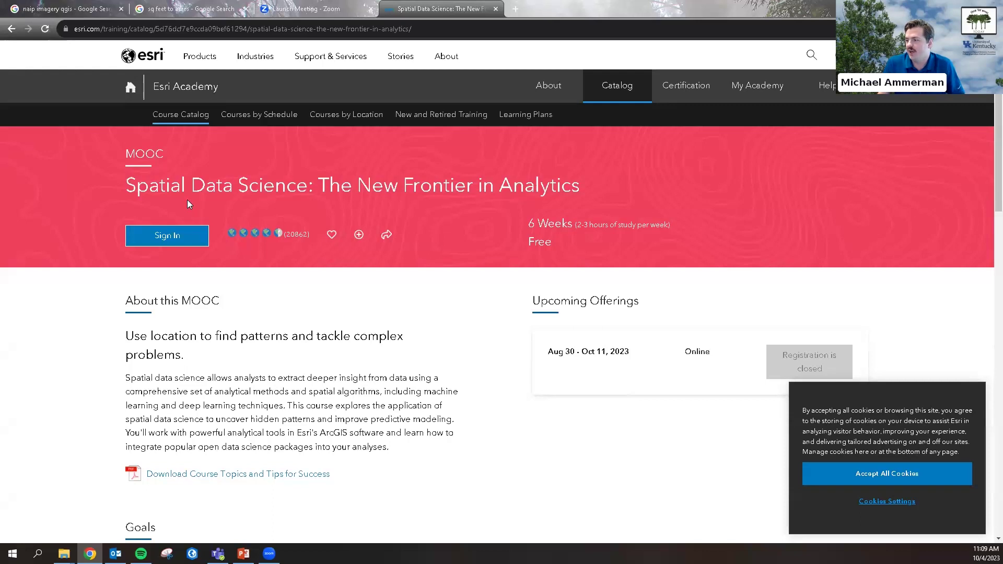
# Open the Imagery in Action course from the Esri MOOC list, then switch to the Vector and Raster slide.
pyautogui.scroll(-1, 648, 354)
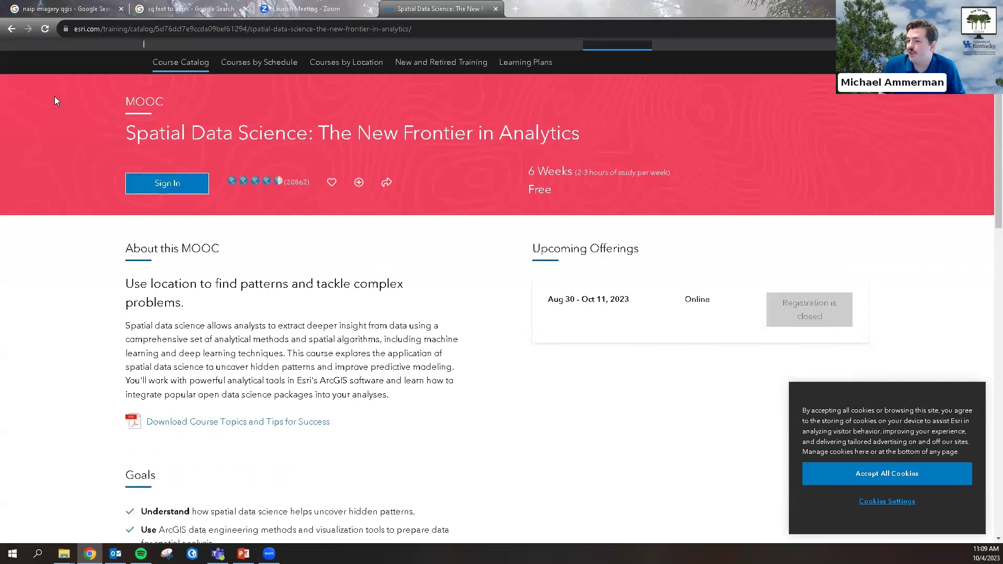
pyautogui.click(12, 29)
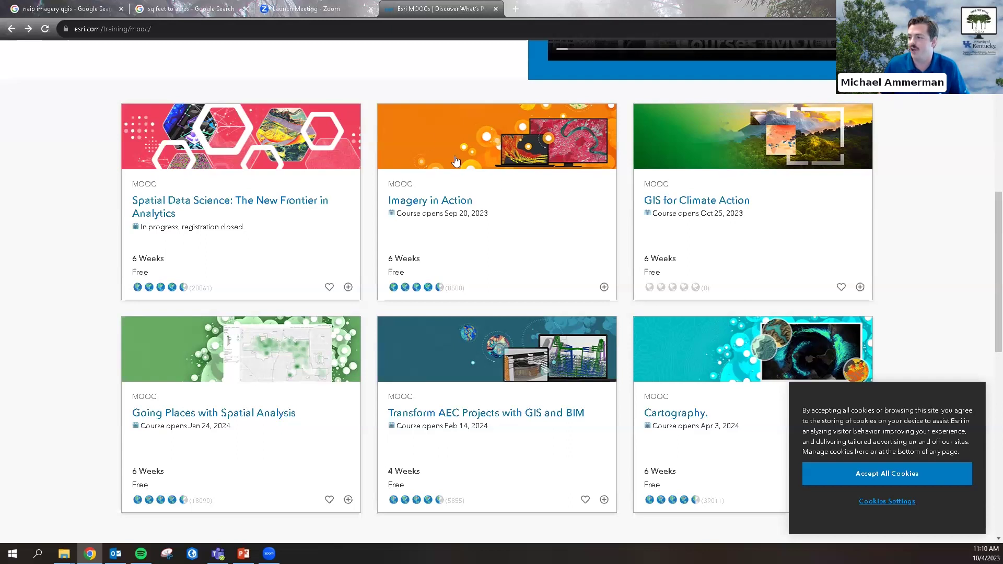
pyautogui.click(460, 201)
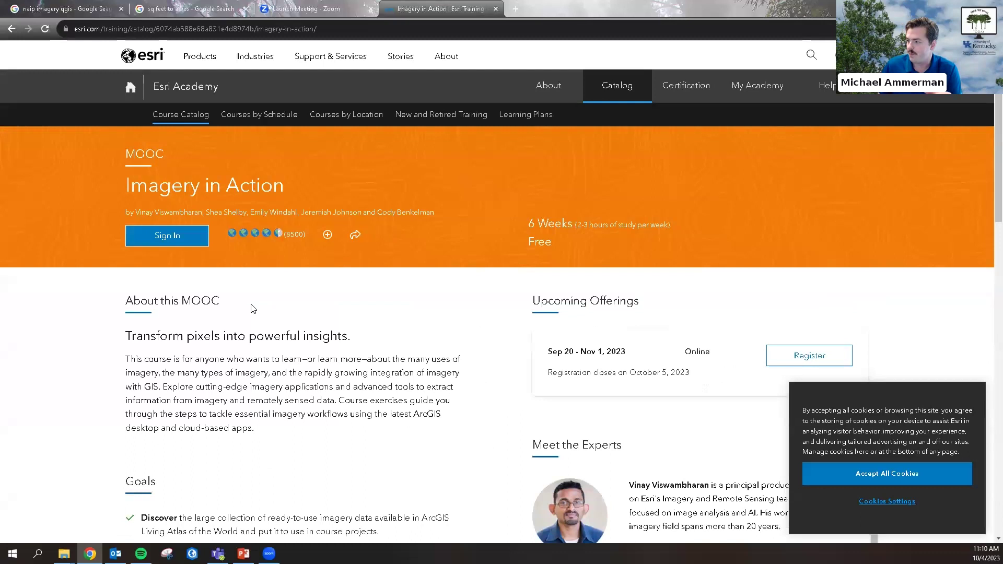
pyautogui.scroll(-2, 448, 299)
pyautogui.scroll(2, 831, 261)
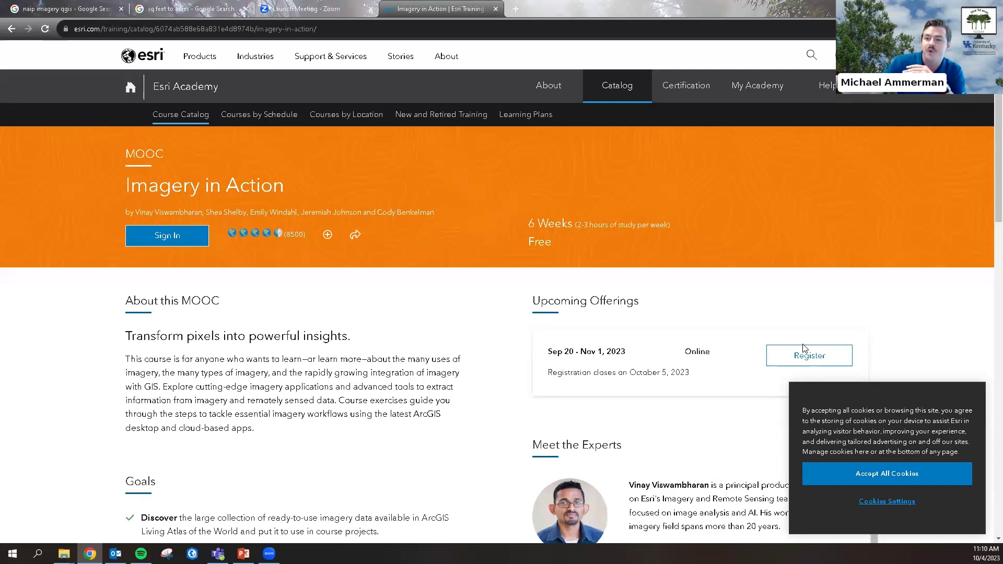
pyautogui.moveTo(558, 89)
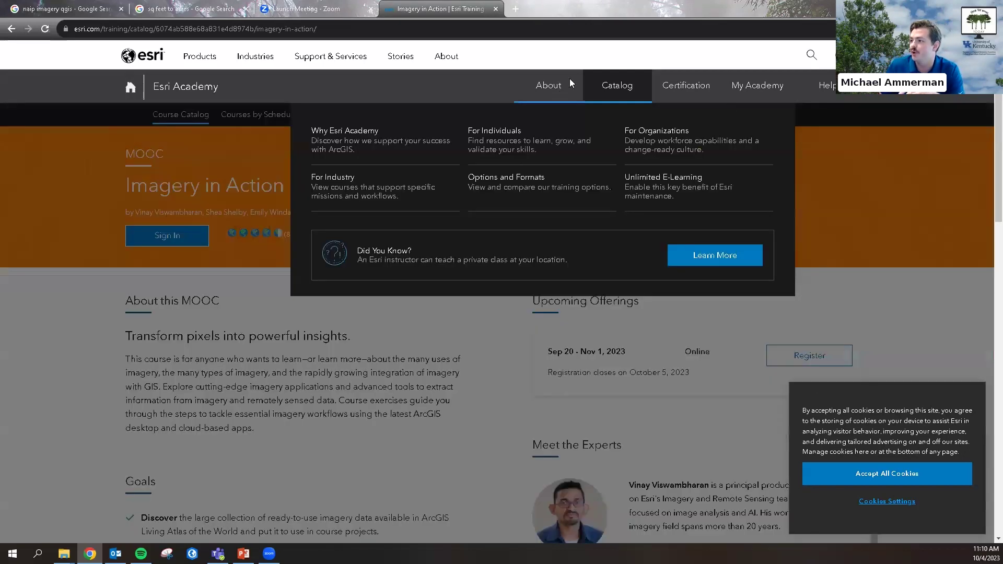
pyautogui.click(244, 554)
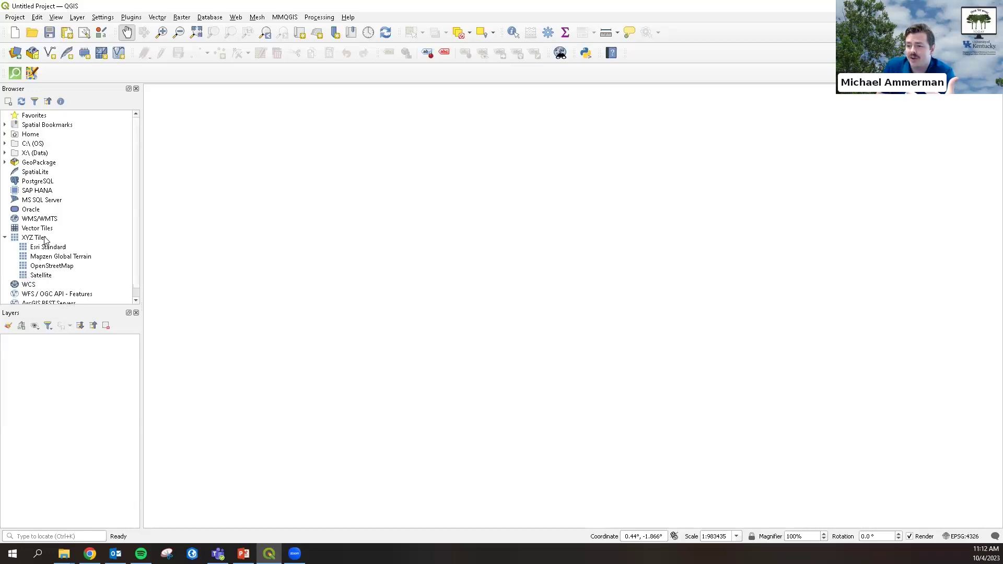
# Add the Satellite XYZ tiles as a basemap layer over North America, then return to Chrome.
pyautogui.doubleClick(47, 277)
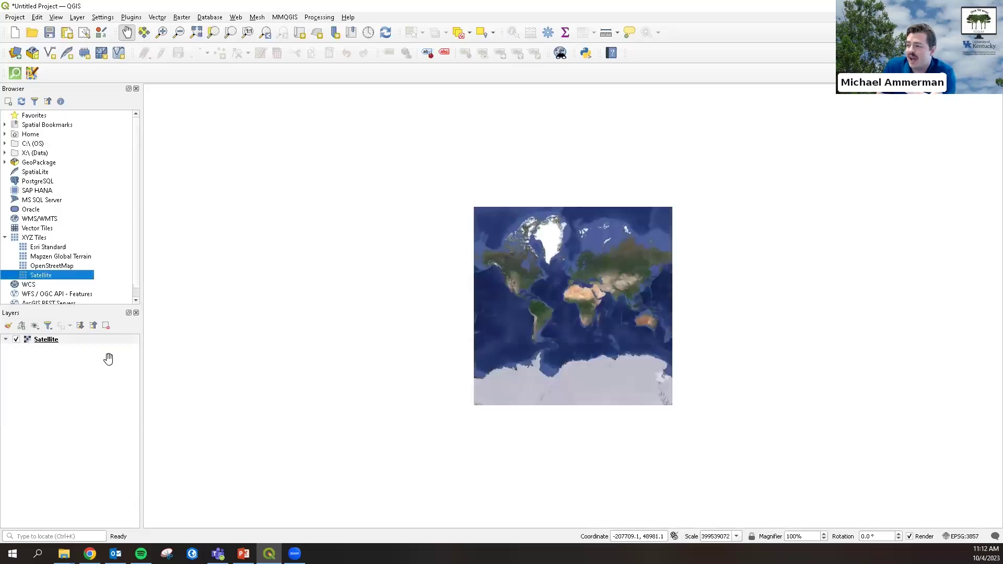
pyautogui.scroll(5, 522, 280)
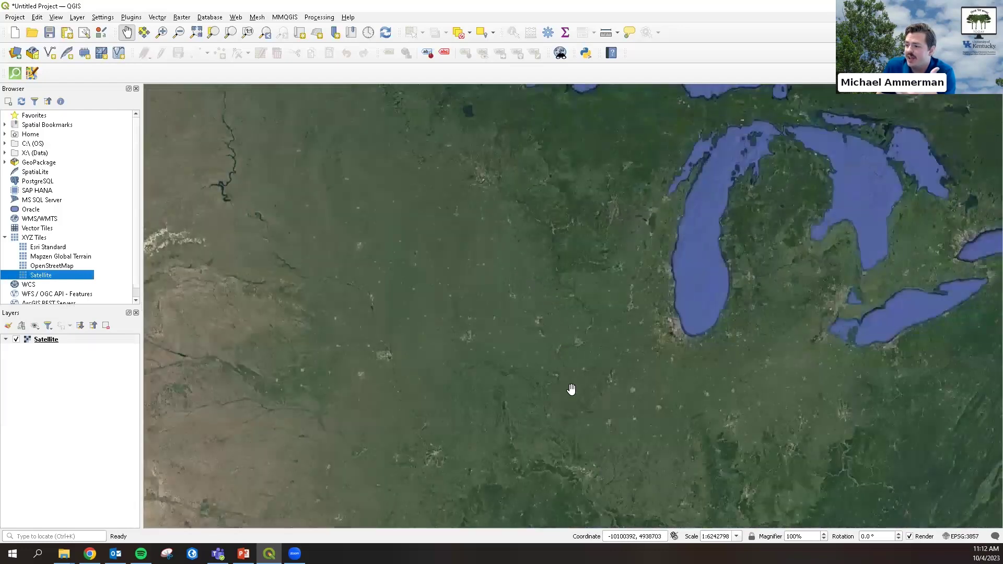
pyautogui.scroll(-1, 606, 381)
pyautogui.scroll(1, 595, 261)
pyautogui.scroll(-1, 594, 261)
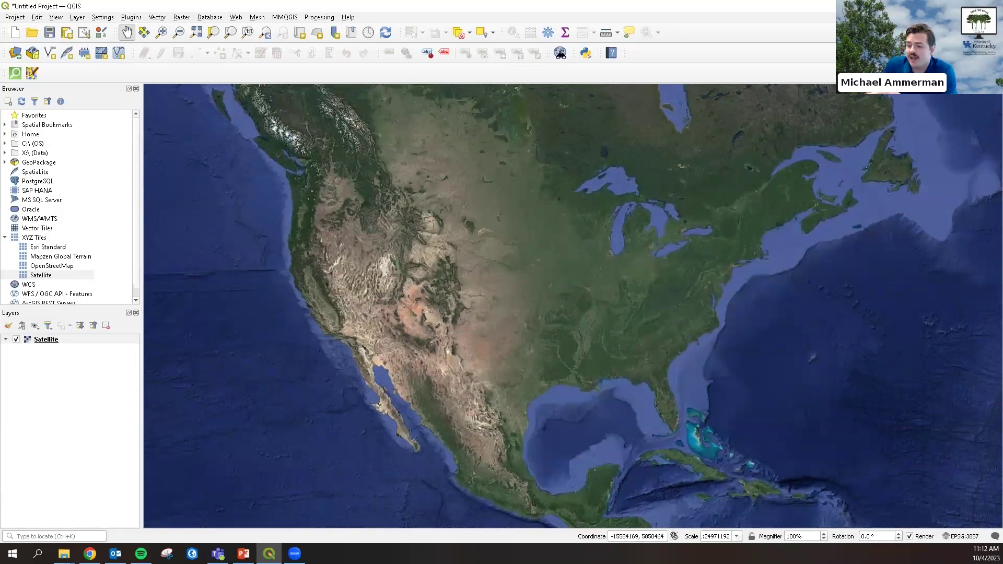
pyautogui.click(89, 554)
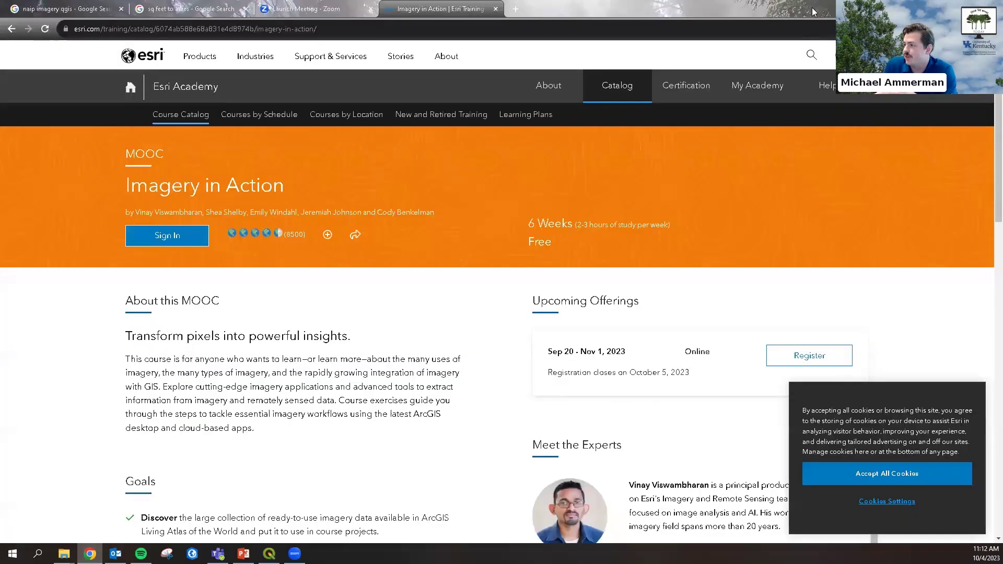
pyautogui.hotkey('ctrl', 't')
# Search Google for satellite XYZ tiles and open the Hatari Labs Google Maps tutorial.
pyautogui.write('google satellite xyz tiles')
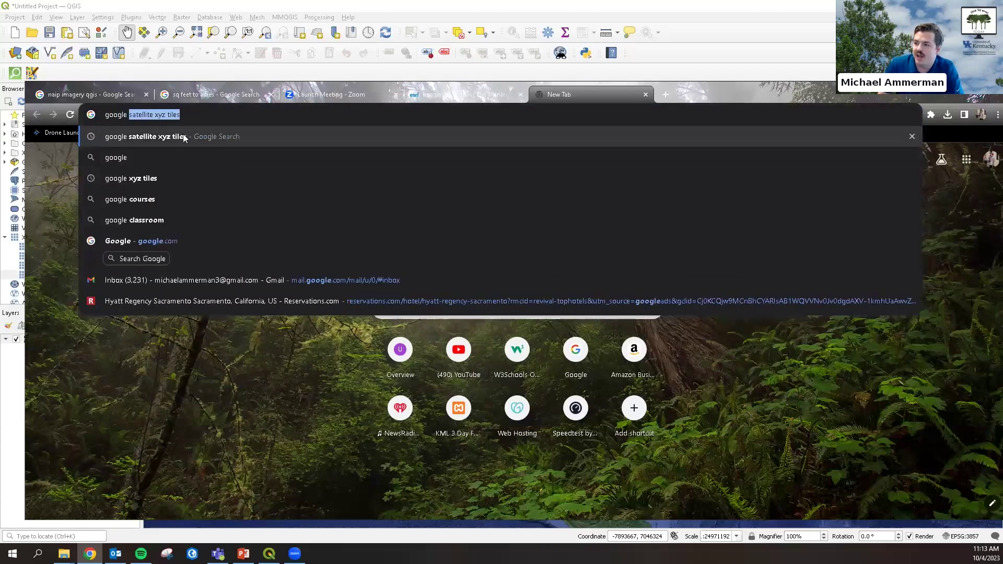
pyautogui.click(185, 136)
pyautogui.click(339, 301)
pyautogui.scroll(-12, 332, 303)
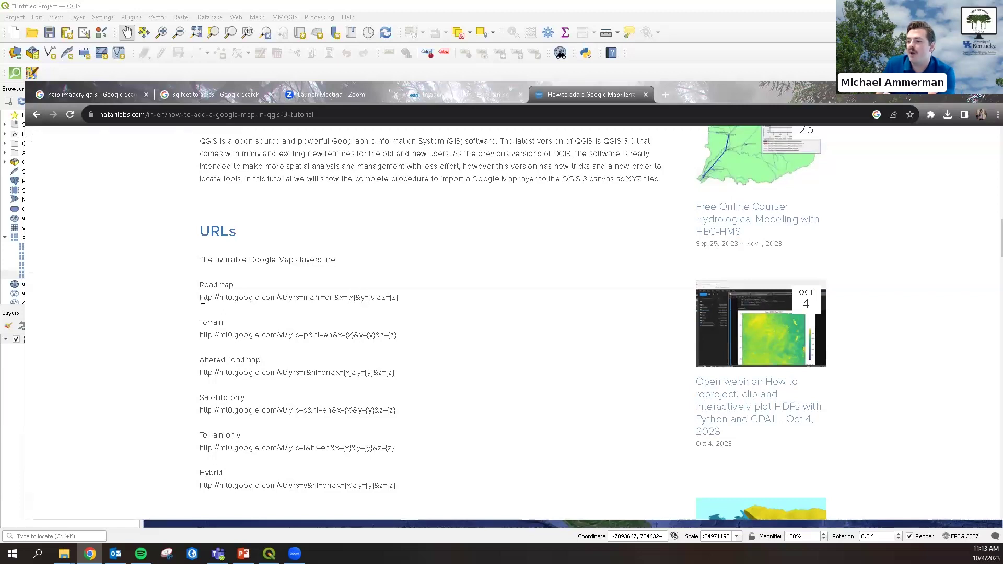
# Copy the Google Roadmap tile URL from the tutorial and return to QGIS.
pyautogui.moveTo(202, 299); pyautogui.dragTo(399, 297)
pyautogui.rightClick(340, 295)
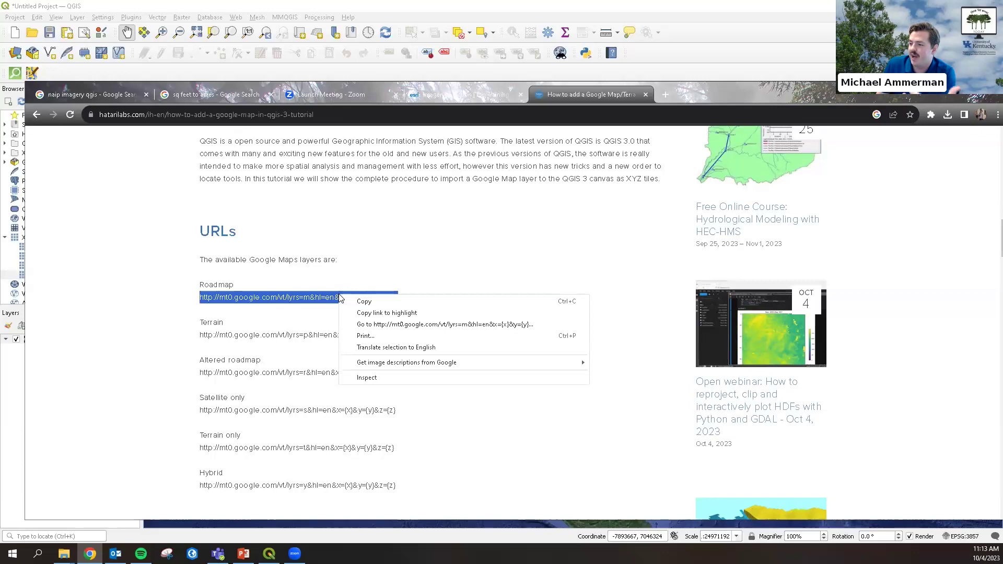
pyautogui.click(363, 299)
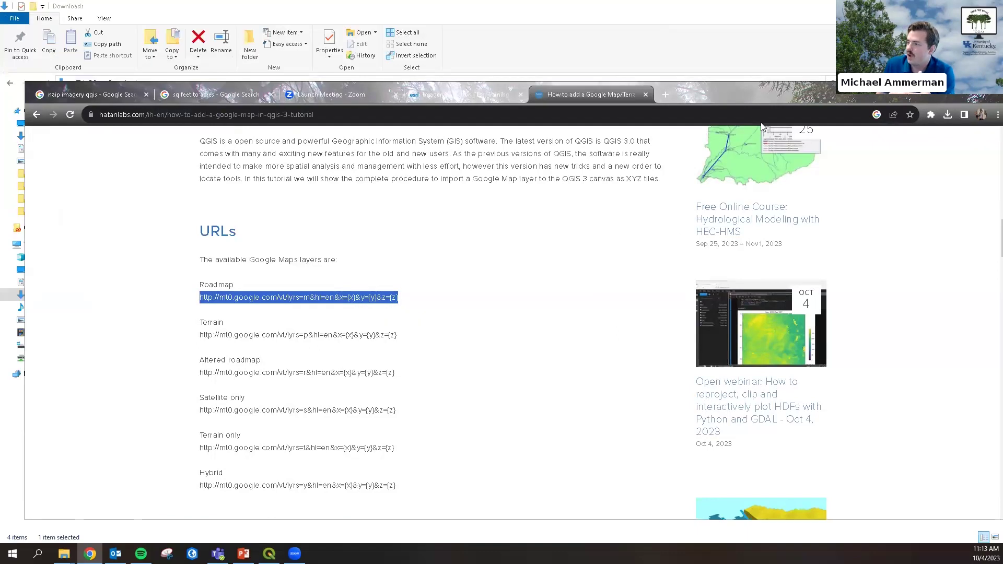
pyautogui.click(952, 94)
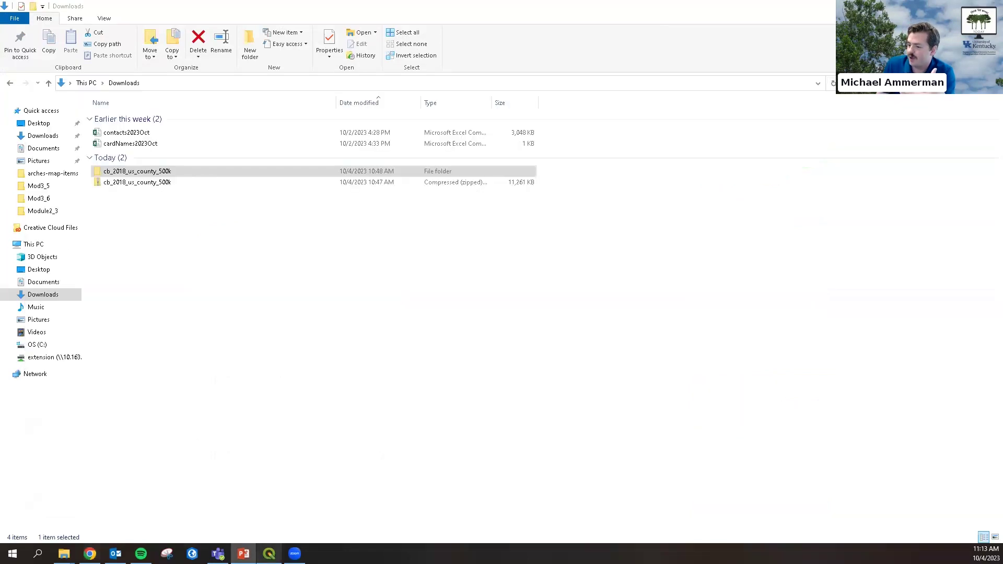
pyautogui.click(269, 553)
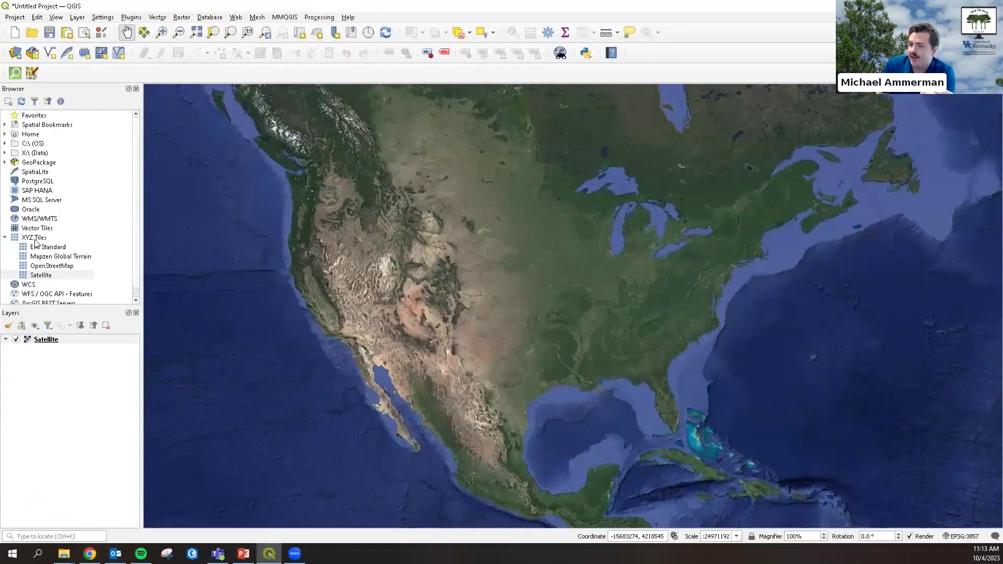
# Create an XYZ tile connection named Roadmap using the pasted Google tiles URL.
pyautogui.rightClick(35, 240)
pyautogui.click(57, 245)
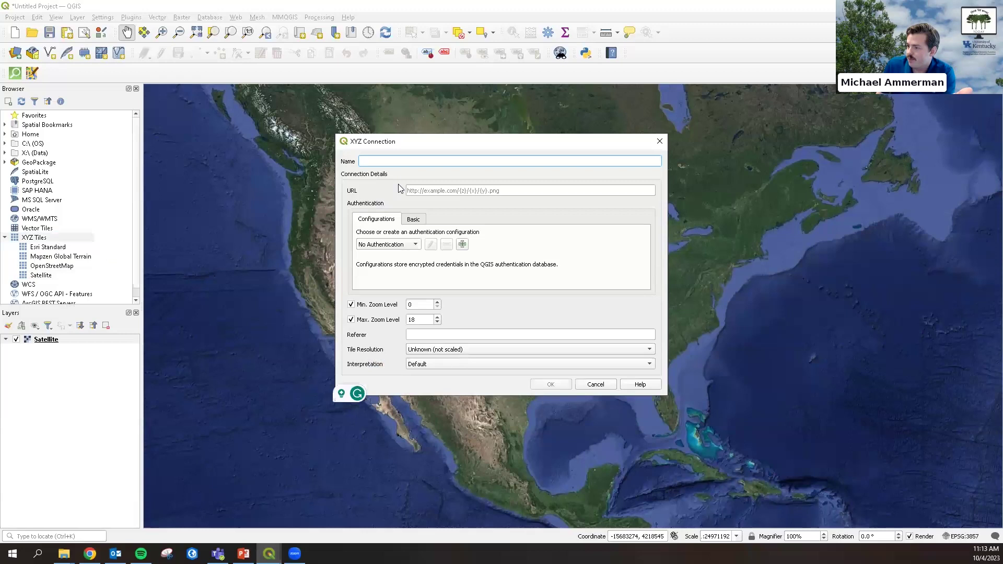
pyautogui.write('Roadmap')
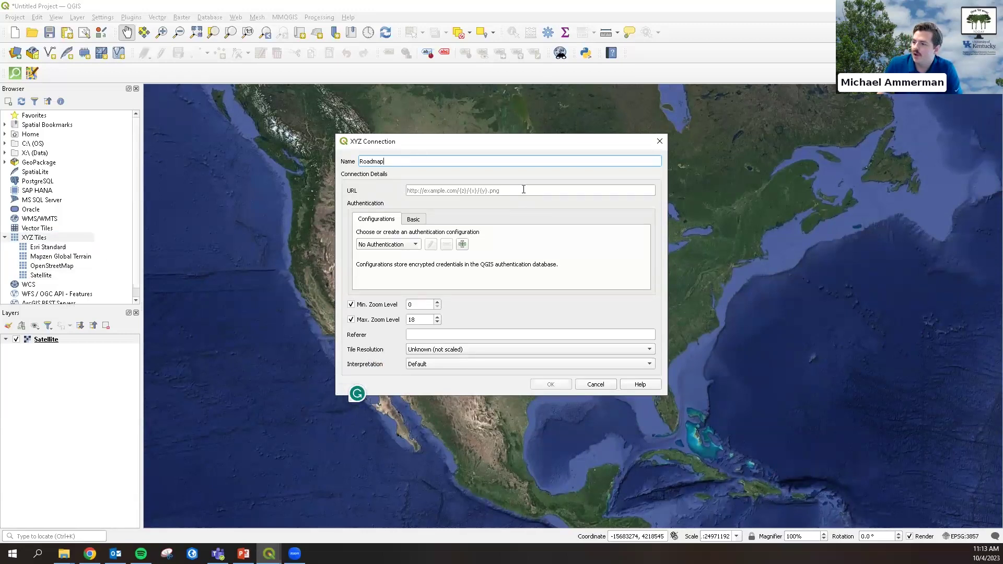
pyautogui.rightClick(523, 190)
pyautogui.click(552, 240)
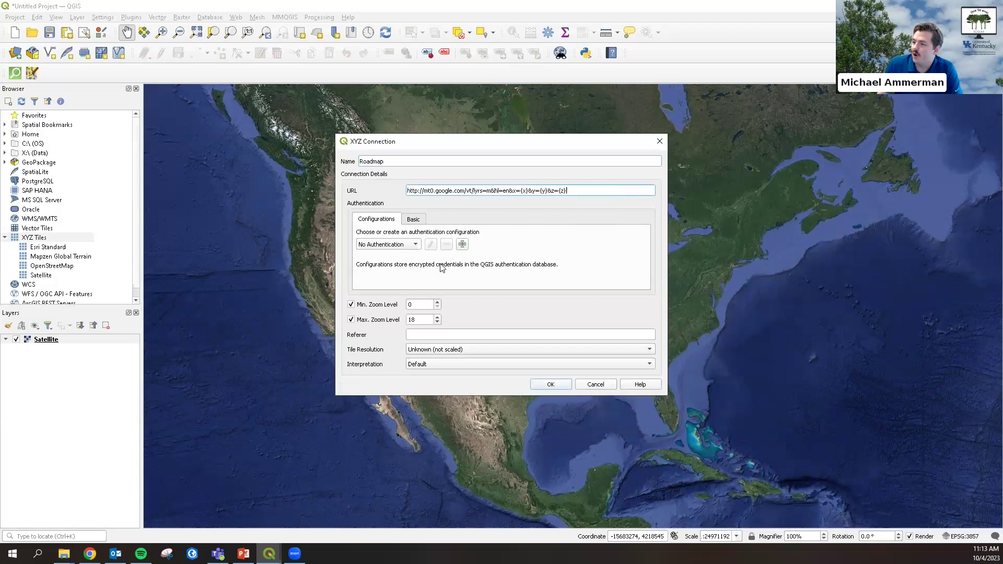
pyautogui.click(559, 388)
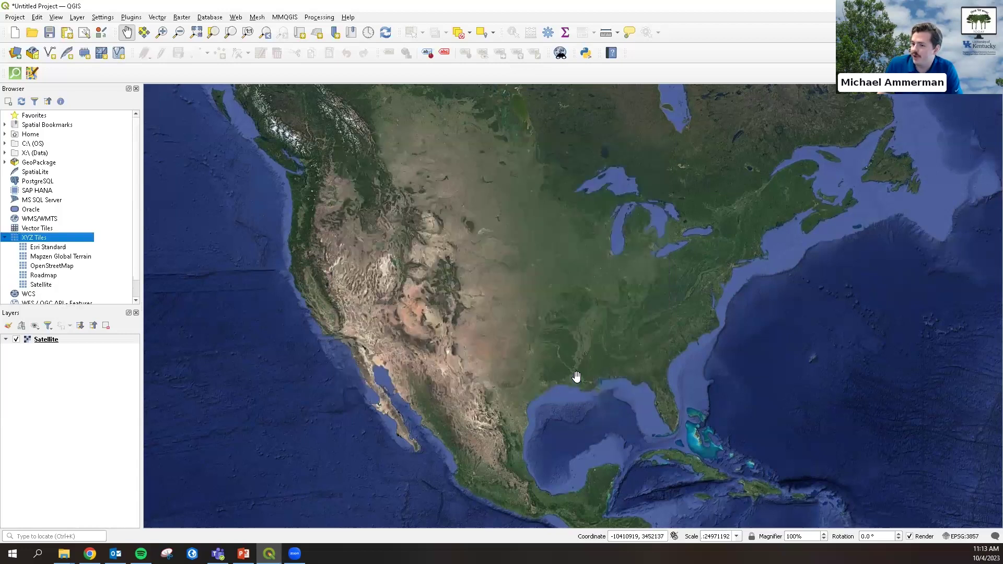
# Add the Roadmap tiles as a layer centred on Kentucky, leaving only Satellite visible.
pyautogui.click(16, 339)
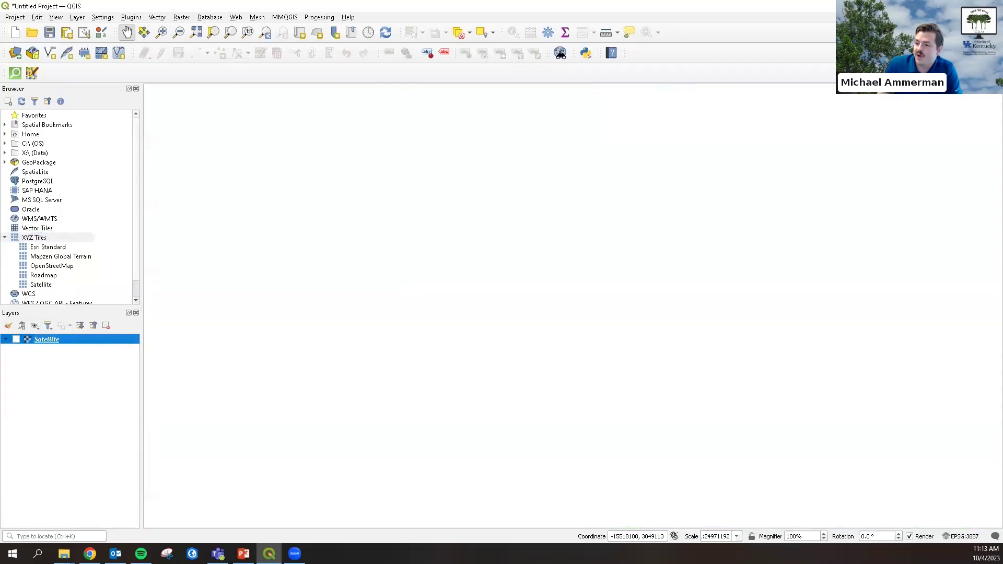
pyautogui.doubleClick(45, 277)
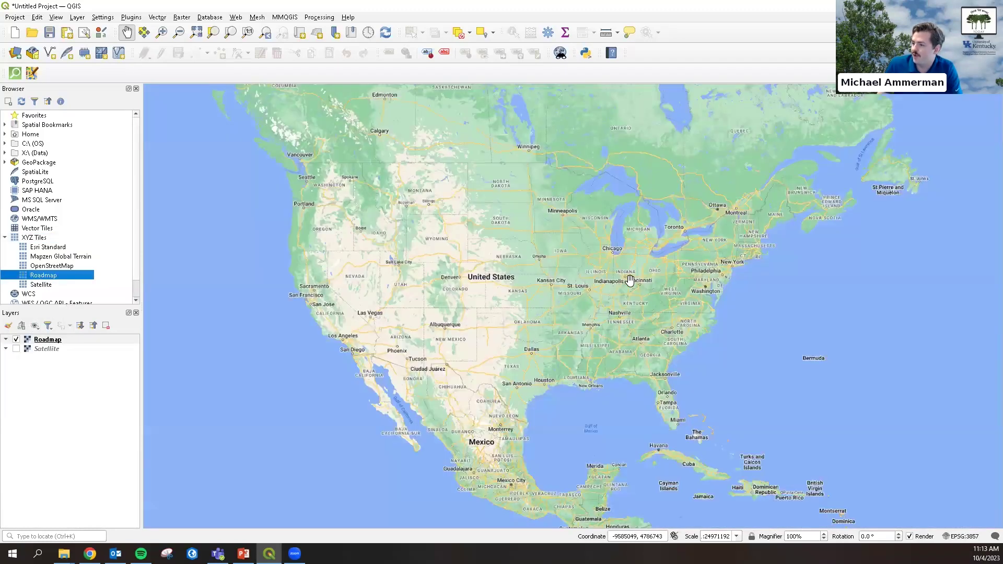
pyautogui.scroll(1, 643, 294)
pyautogui.scroll(3, 663, 292)
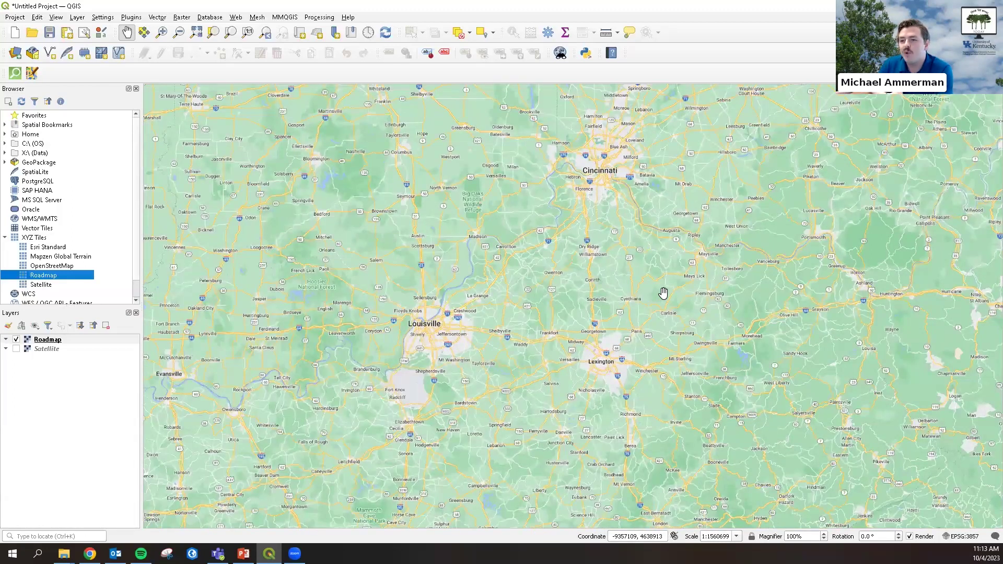
pyautogui.moveTo(366, 456); pyautogui.dragTo(368, 376)
pyautogui.click(16, 340)
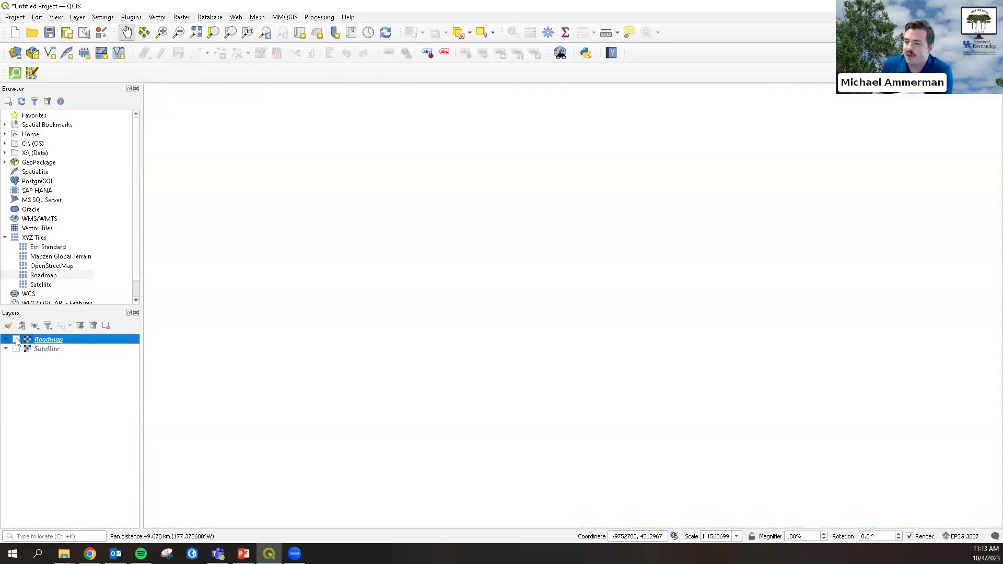
pyautogui.click(16, 349)
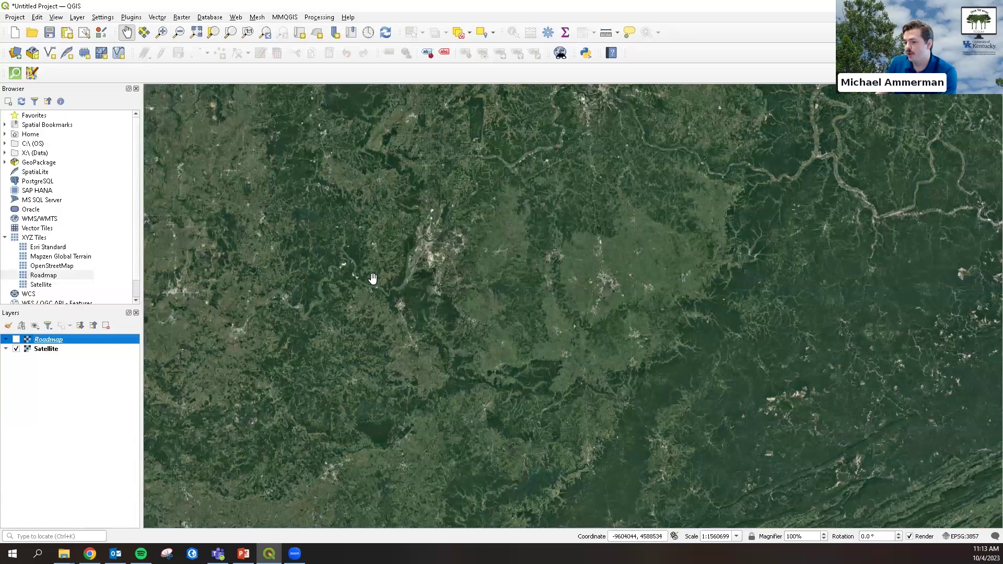
pyautogui.click(78, 17)
pyautogui.moveTo(91, 54)
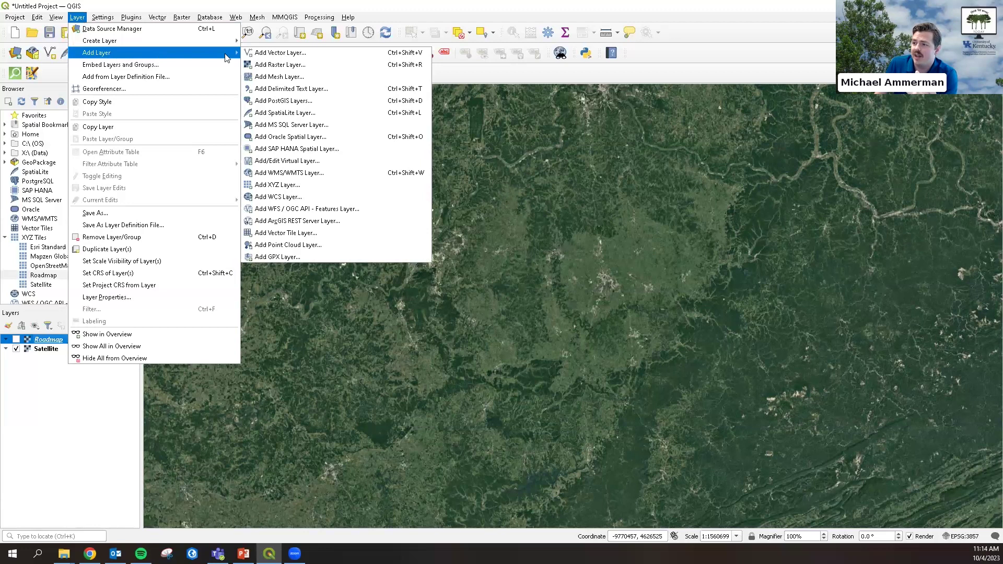
# Add QuicksandLocation.shp from Documents\FromTheWoodsToday as a vector layer, accepting the suggested transformation.
pyautogui.click(264, 54)
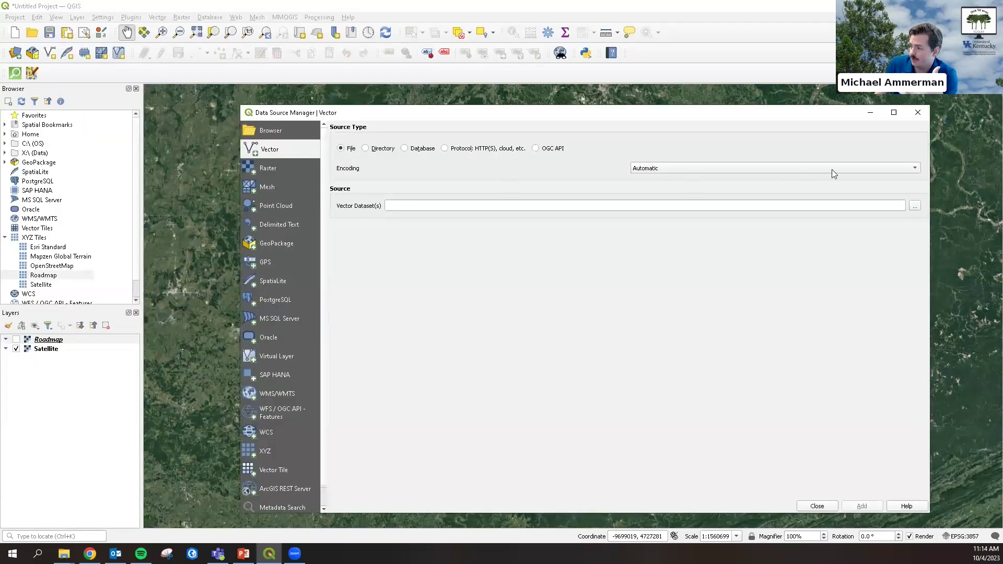
pyautogui.click(914, 205)
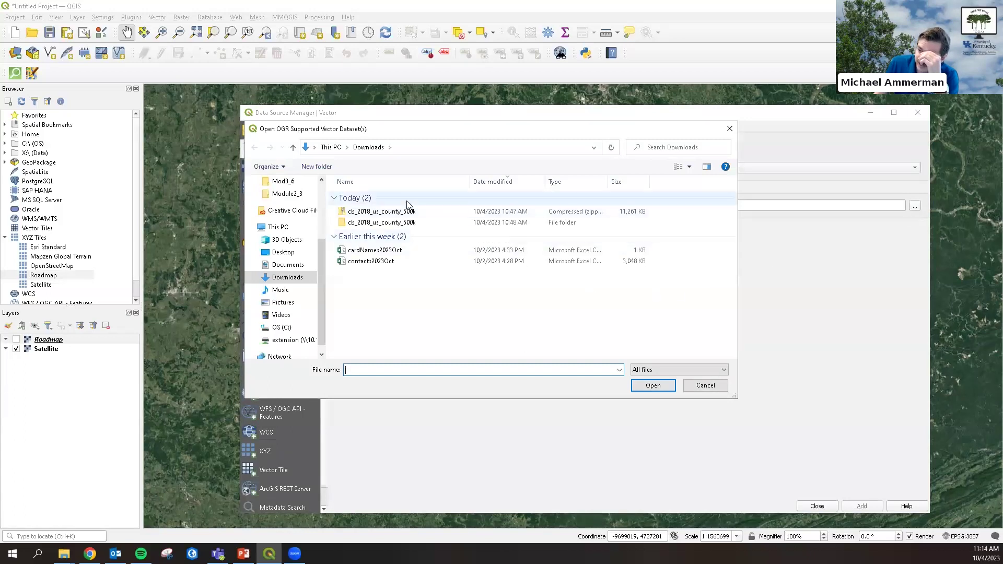
pyautogui.scroll(3, 293, 233)
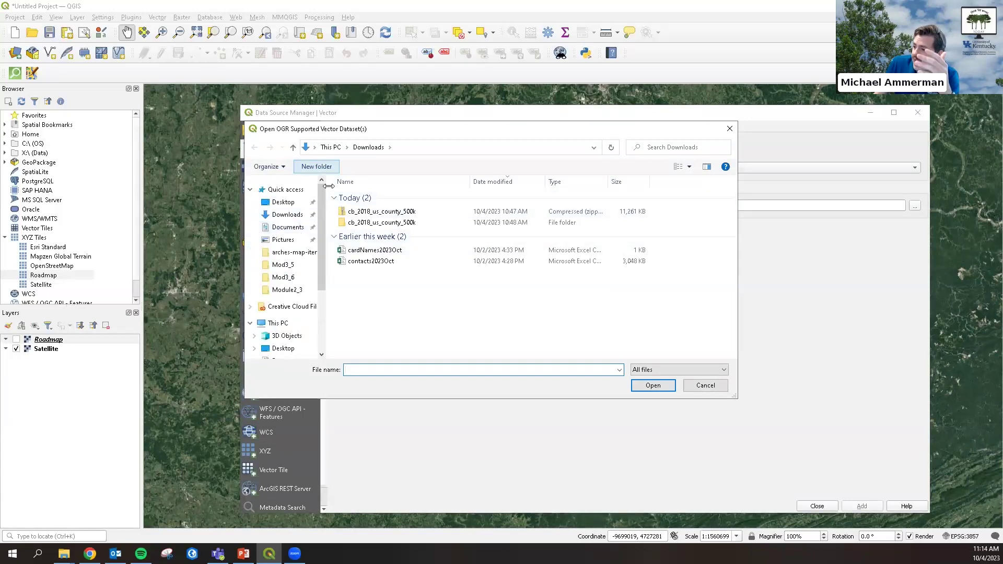
pyautogui.click(287, 227)
pyautogui.scroll(-15, 337, 246)
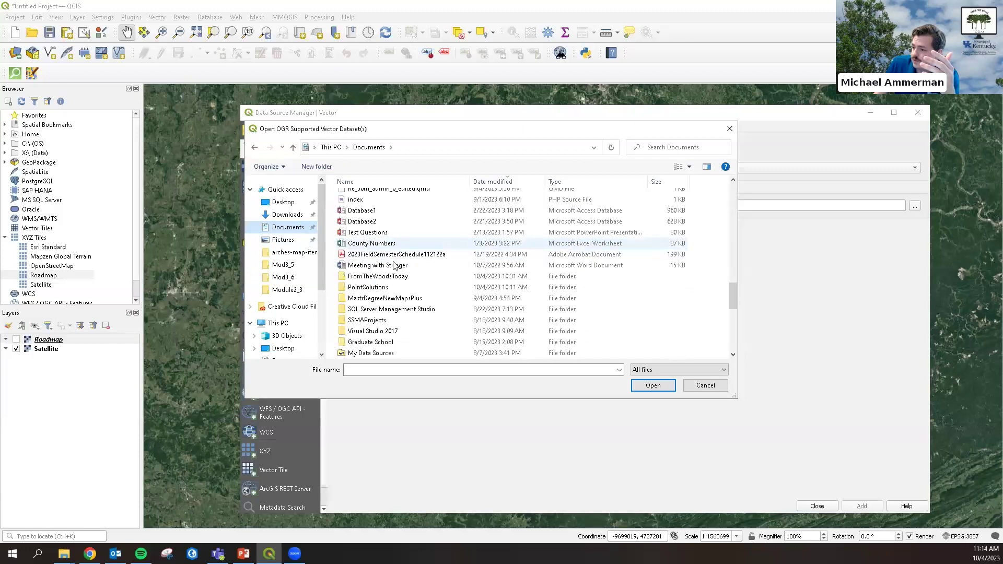
pyautogui.doubleClick(382, 277)
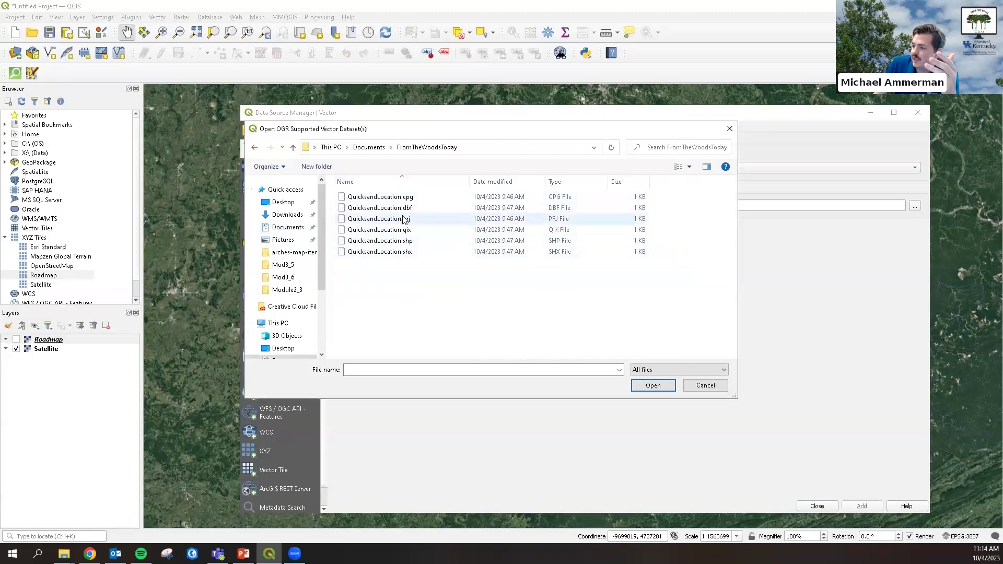
pyautogui.click(400, 242)
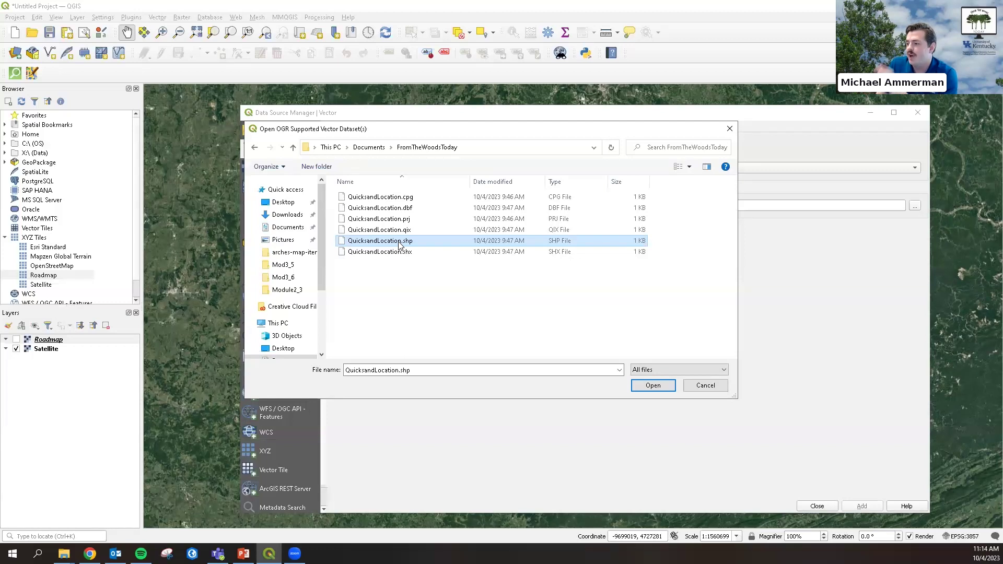
pyautogui.click(657, 386)
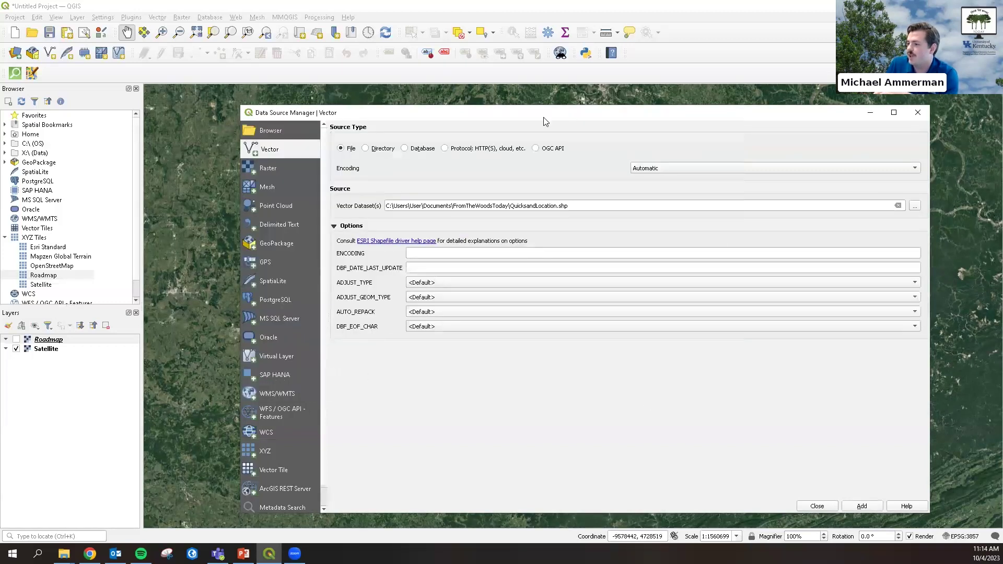
pyautogui.click(860, 508)
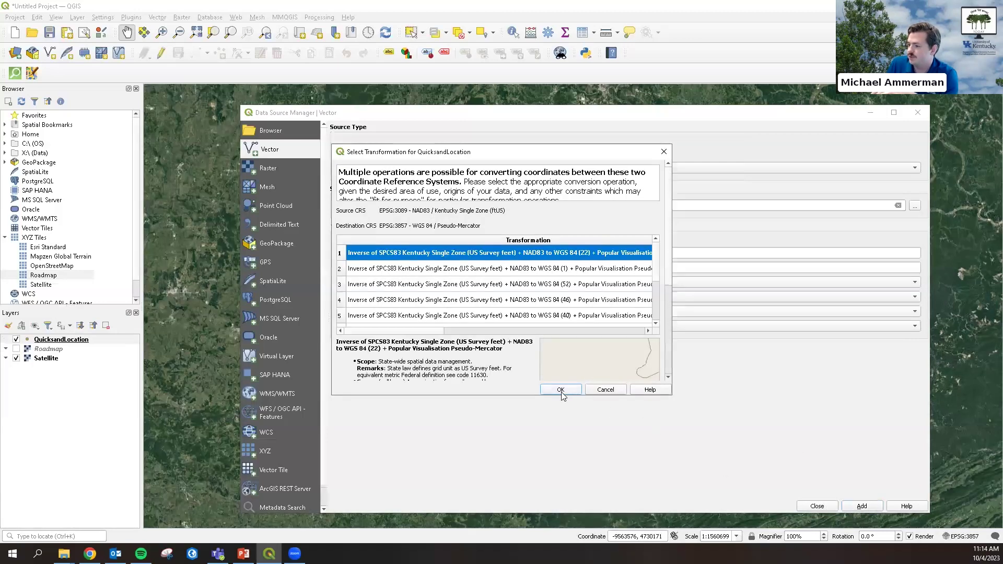
pyautogui.click(560, 390)
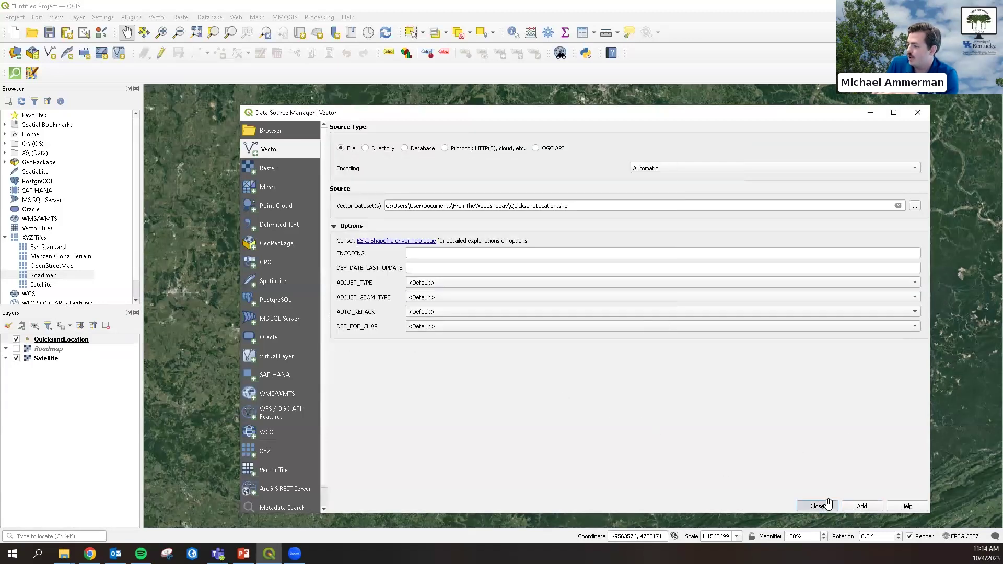
pyautogui.click(815, 505)
# Zoom to the QuicksandLocation layer among the buildings, then return to the browser.
pyautogui.rightClick(65, 340)
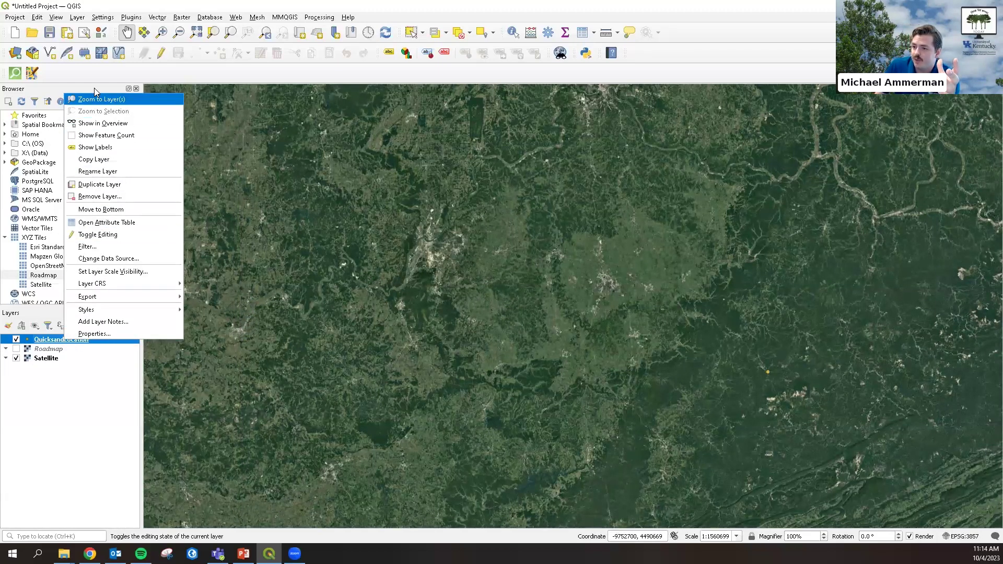
pyautogui.click(115, 102)
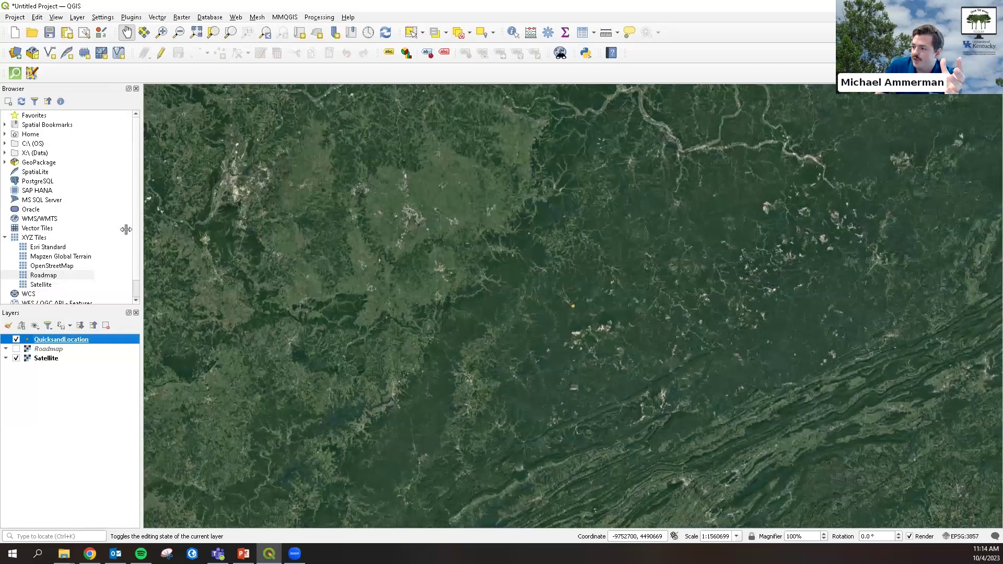
pyautogui.scroll(8, 512, 292)
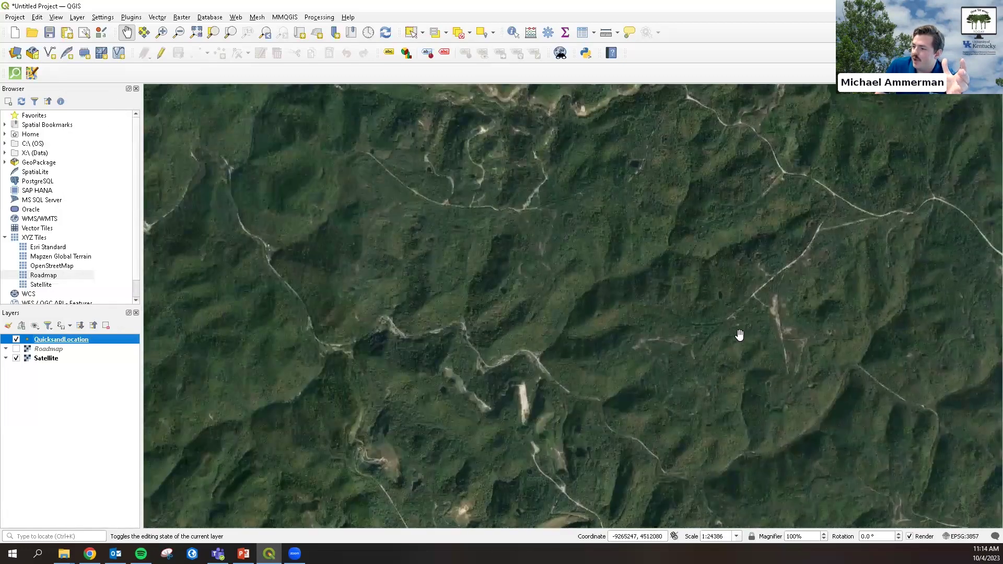
pyautogui.scroll(-1, 514, 298)
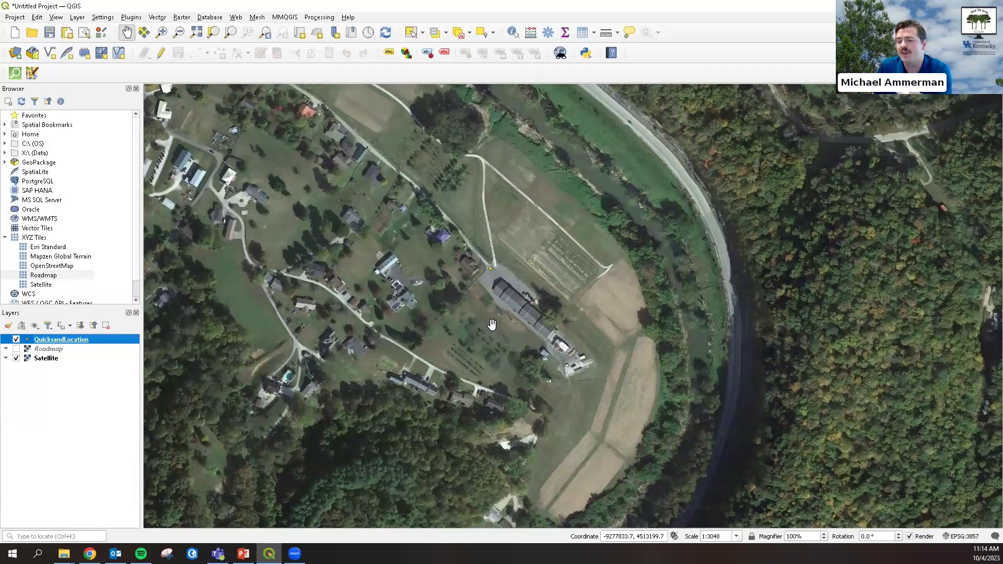
pyautogui.click(90, 554)
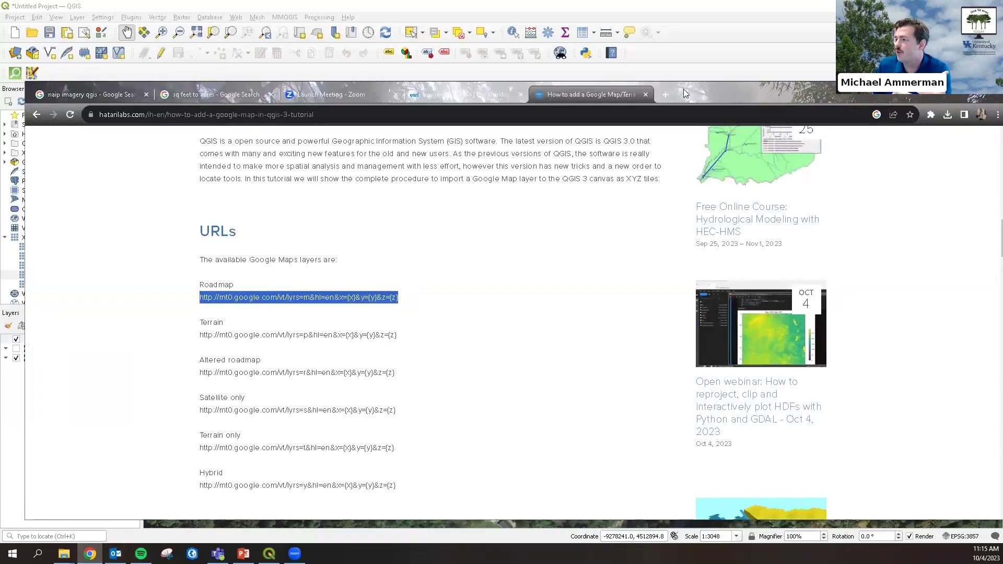
# Find the Census Cartographic Boundary Files page and download cb_2018_us_county_500k.zip.
pyautogui.click(668, 94)
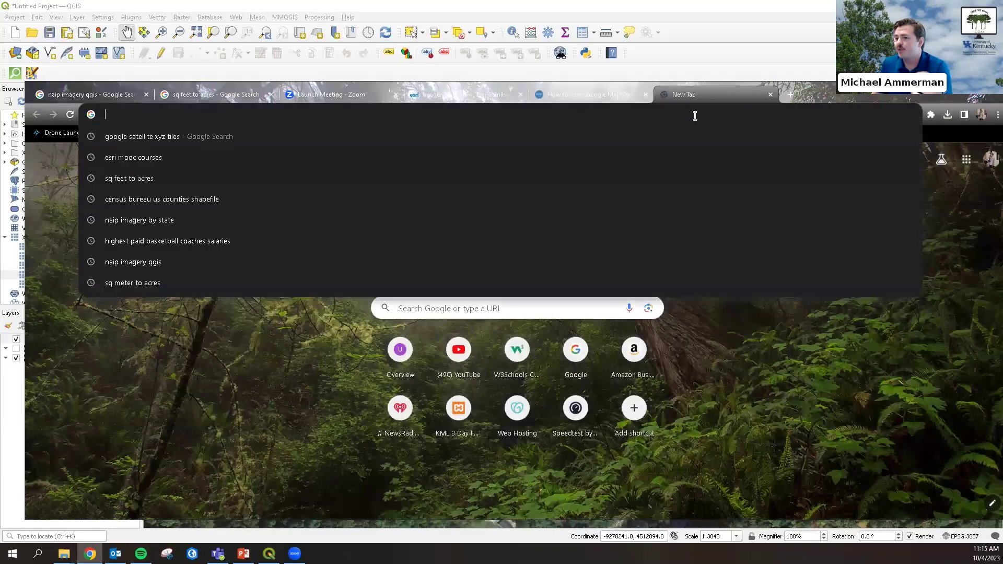
pyautogui.write('census')
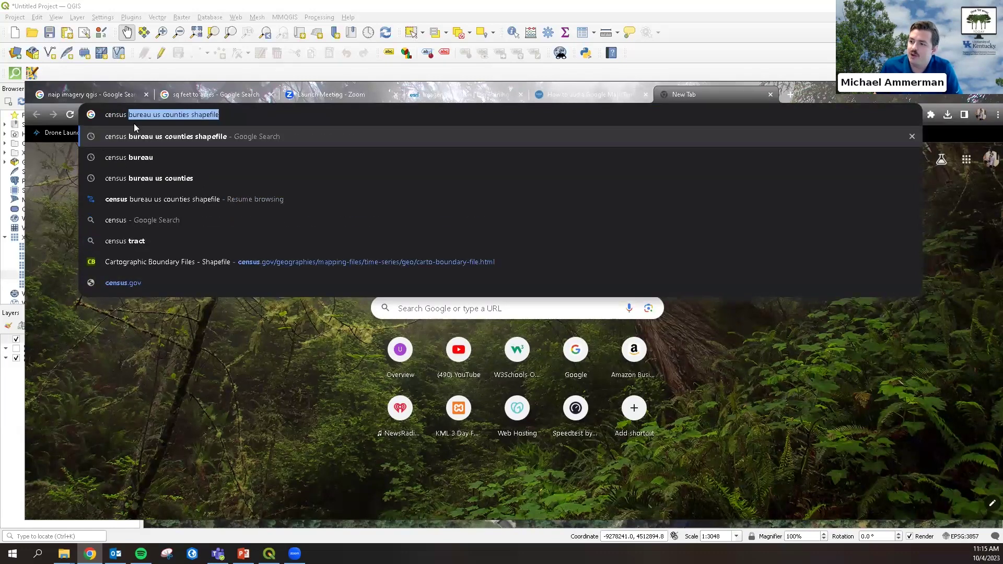
pyautogui.click(146, 139)
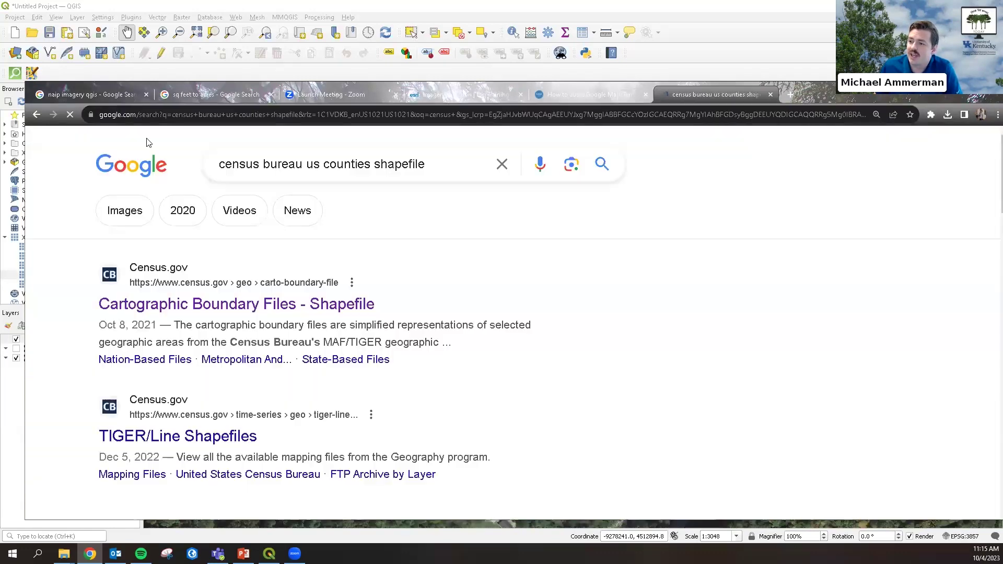
pyautogui.click(302, 304)
pyautogui.scroll(-9, 371, 340)
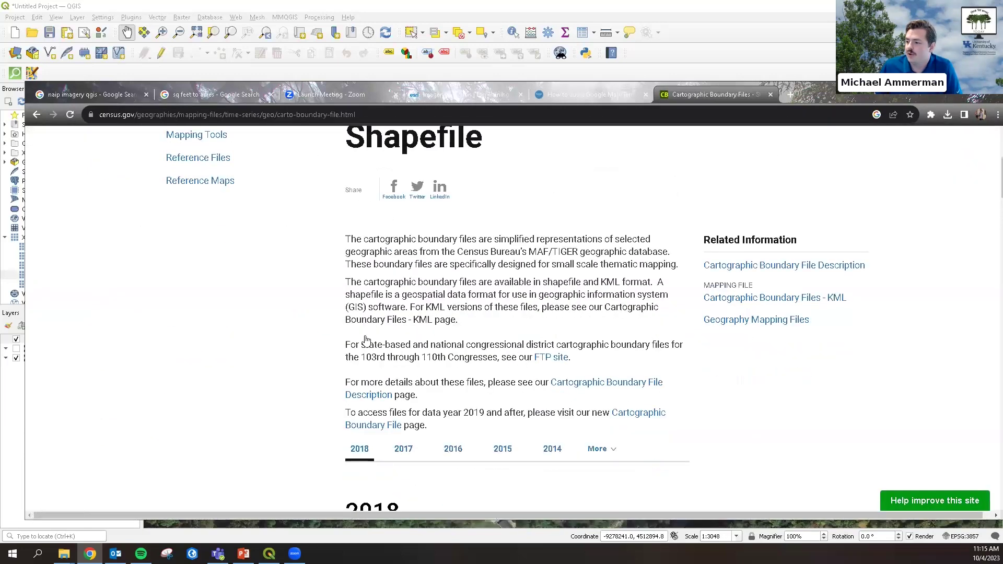
pyautogui.scroll(-4, 365, 336)
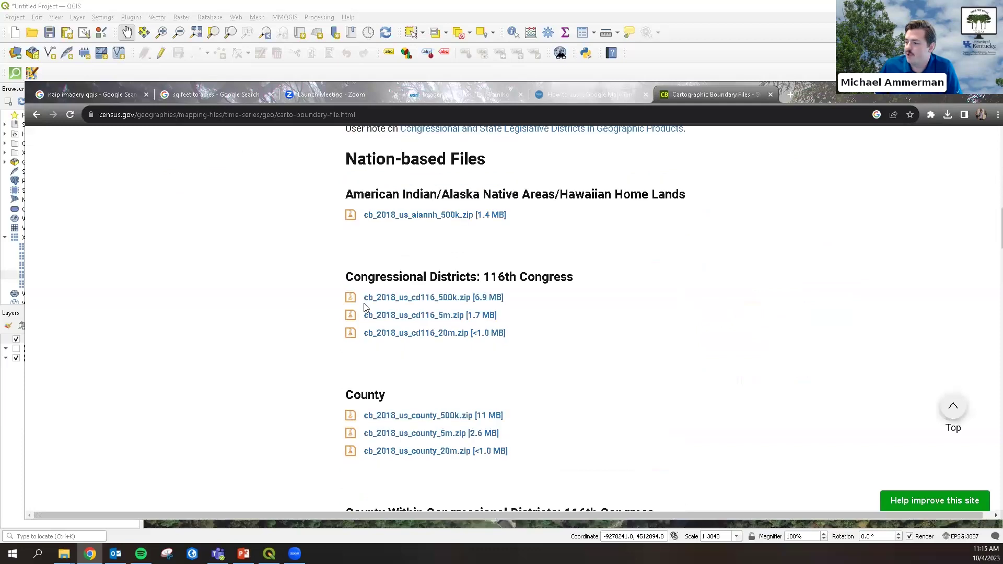
pyautogui.scroll(-2, 365, 308)
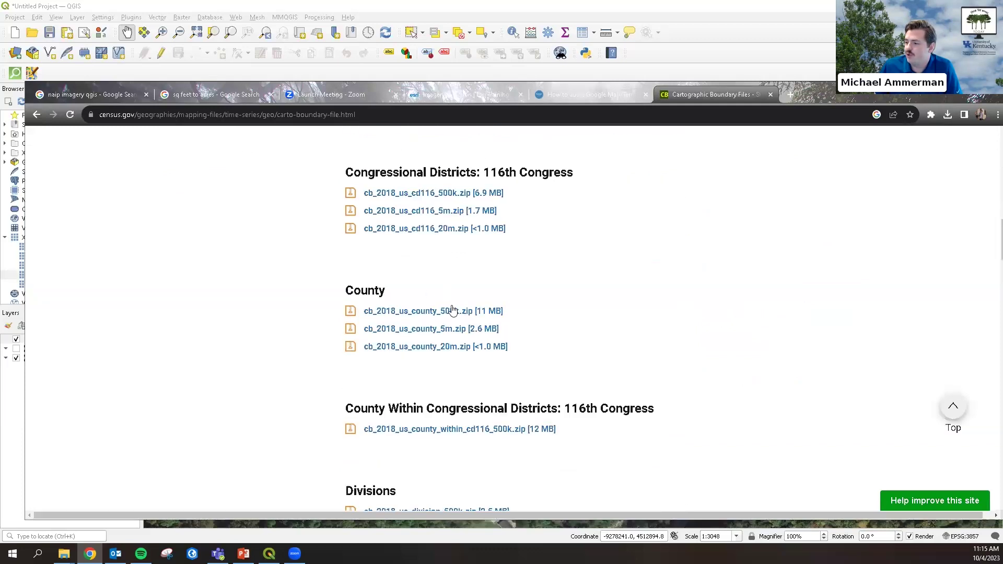
pyautogui.click(422, 313)
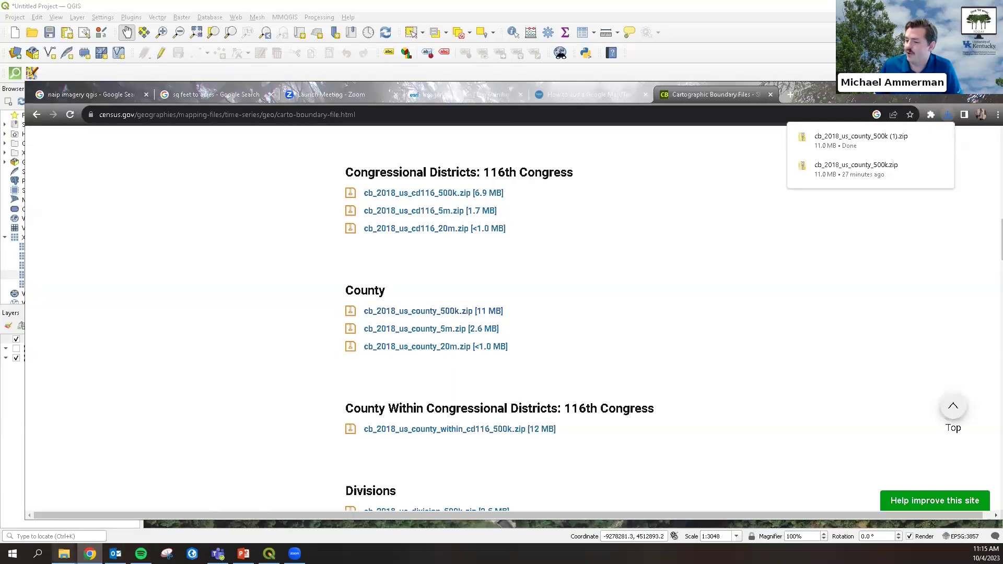
pyautogui.moveTo(64, 554)
pyautogui.click(167, 502)
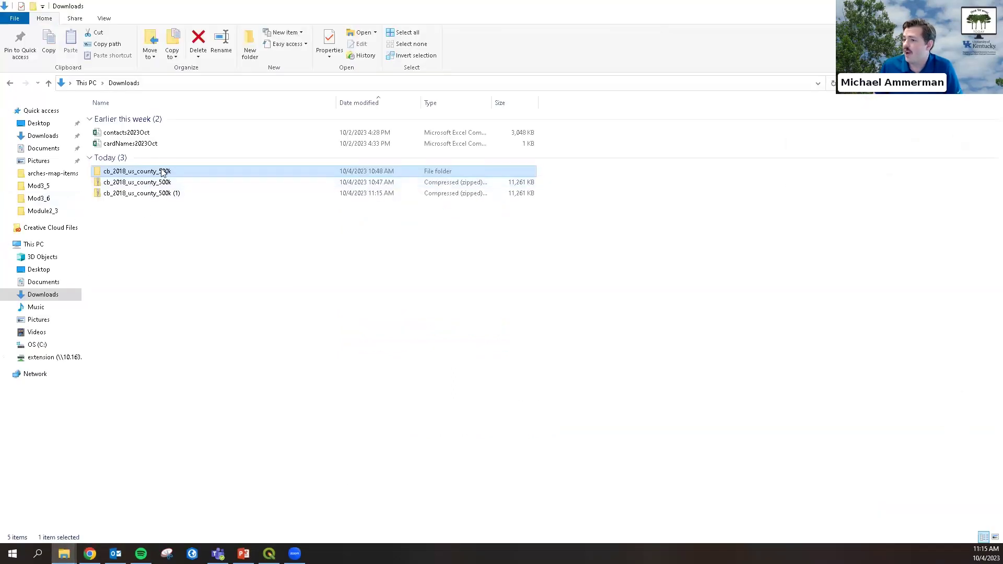
# Extract cb_2018_us_county_500k.zip into the Documents\FromTheWoodsToday folder.
pyautogui.rightClick(148, 194)
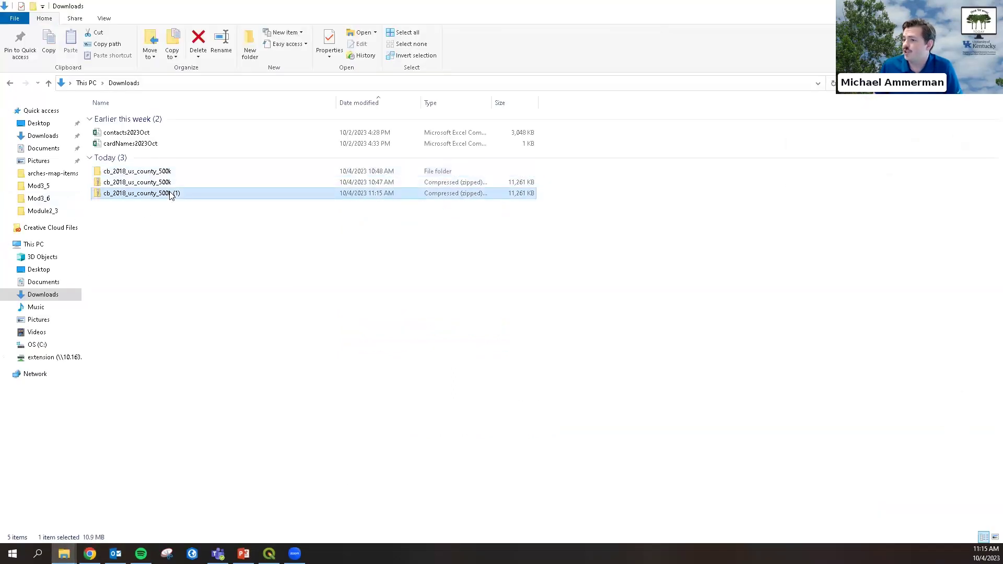
pyautogui.click(141, 186)
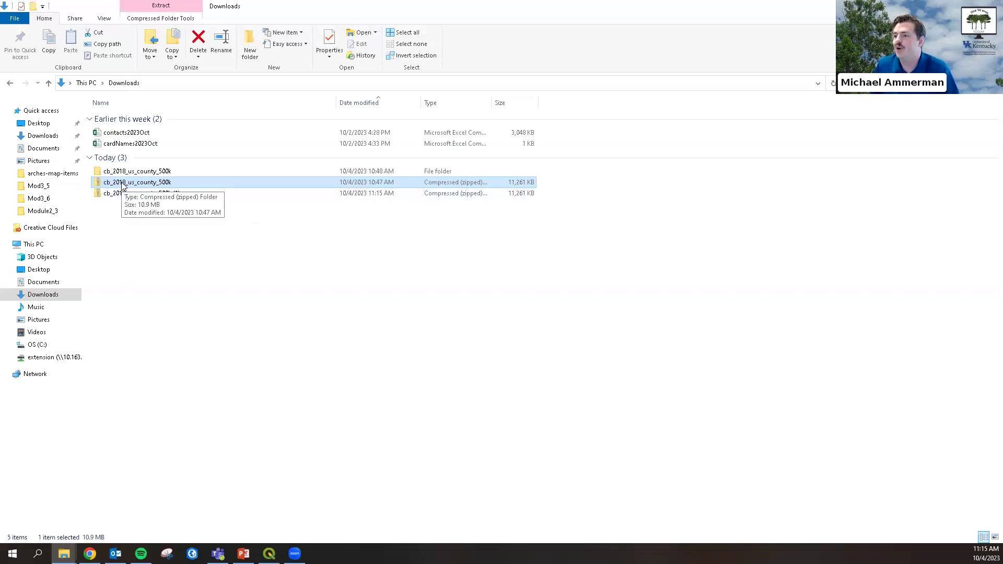
pyautogui.rightClick(123, 186)
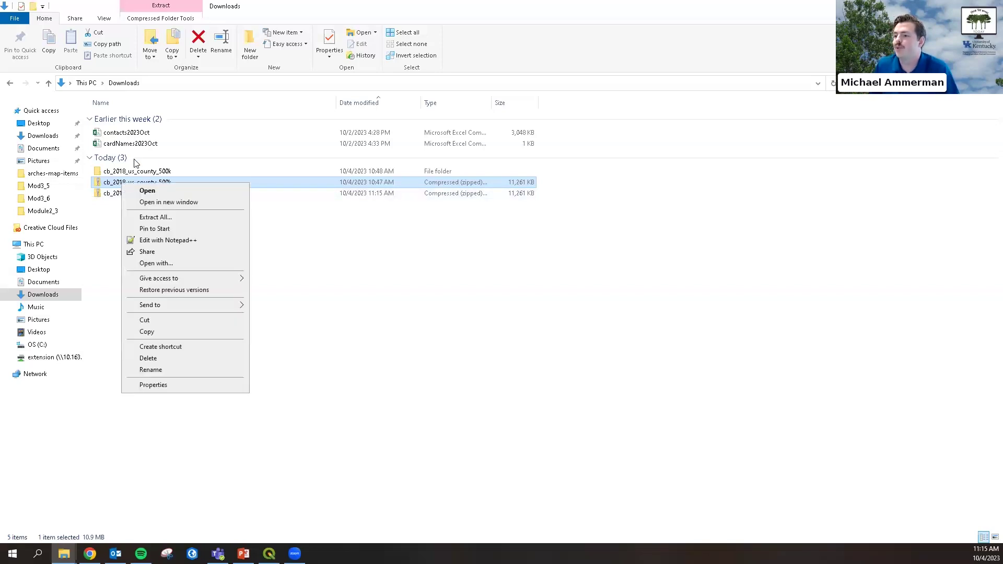
pyautogui.click(157, 217)
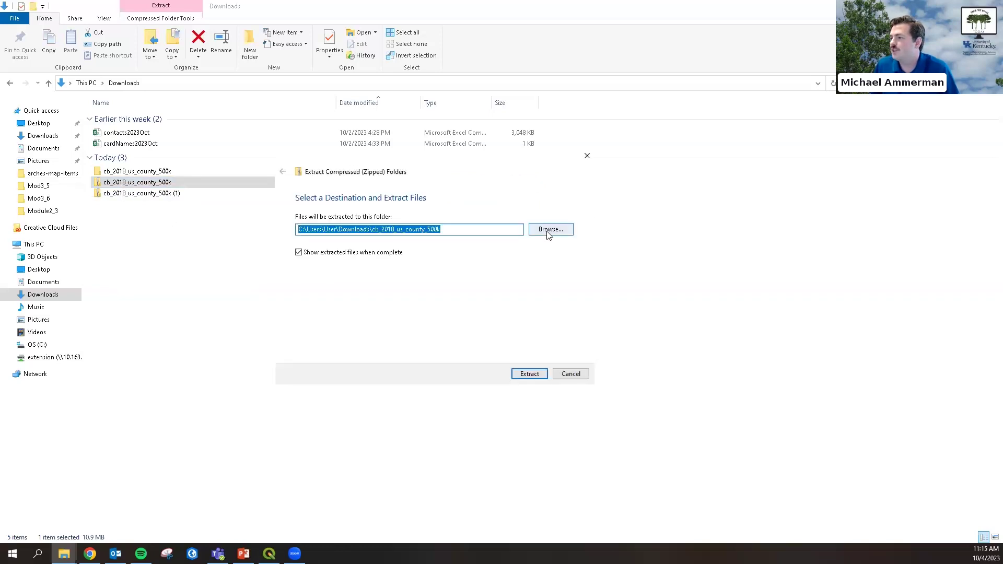
pyautogui.click(549, 233)
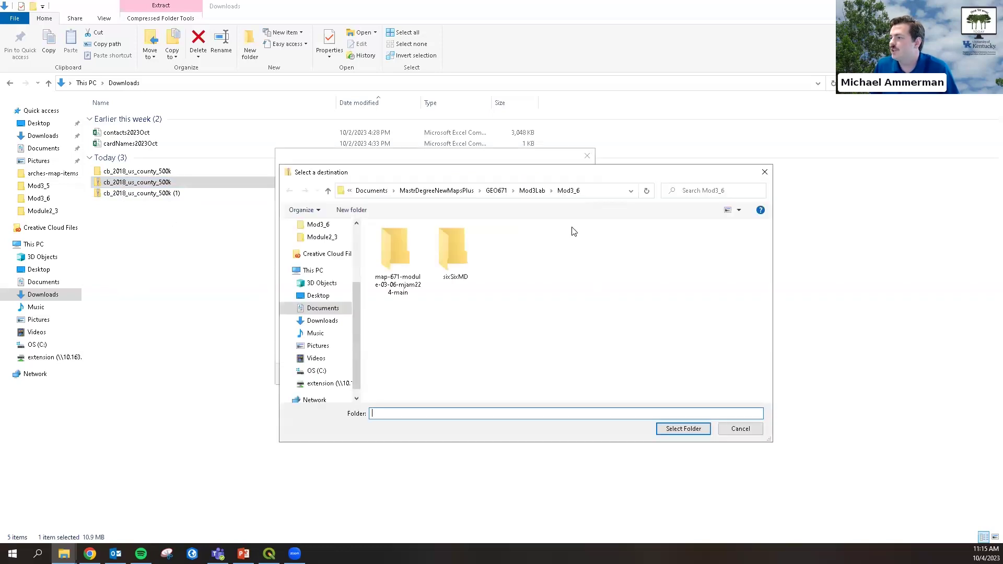
pyautogui.click(316, 311)
pyautogui.doubleClick(410, 250)
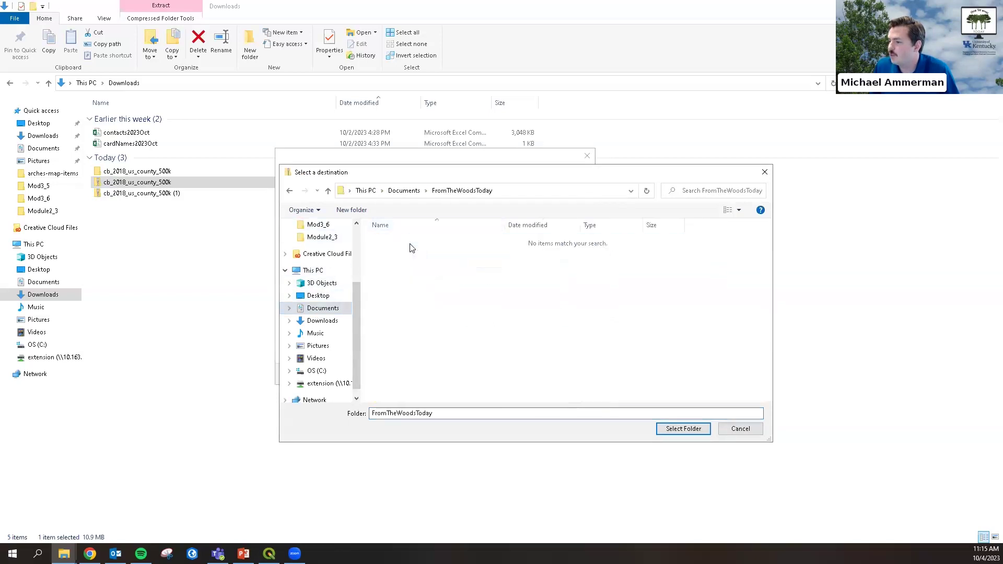
pyautogui.click(708, 429)
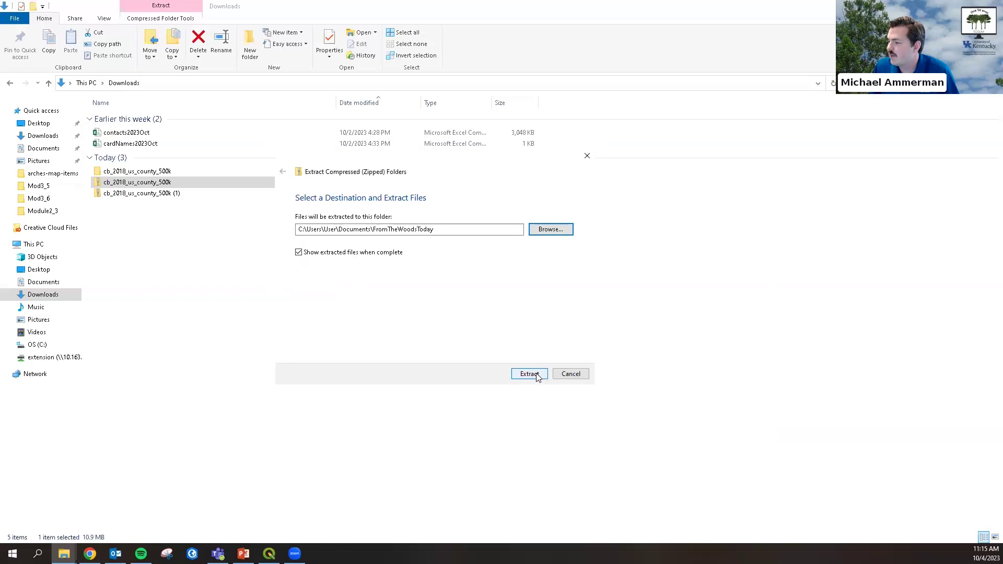
pyautogui.click(529, 374)
# Add cb_2018_us_county_500k.shp as a vector layer, accepting the NAD83-to-WGS 84 transformation.
pyautogui.click(269, 554)
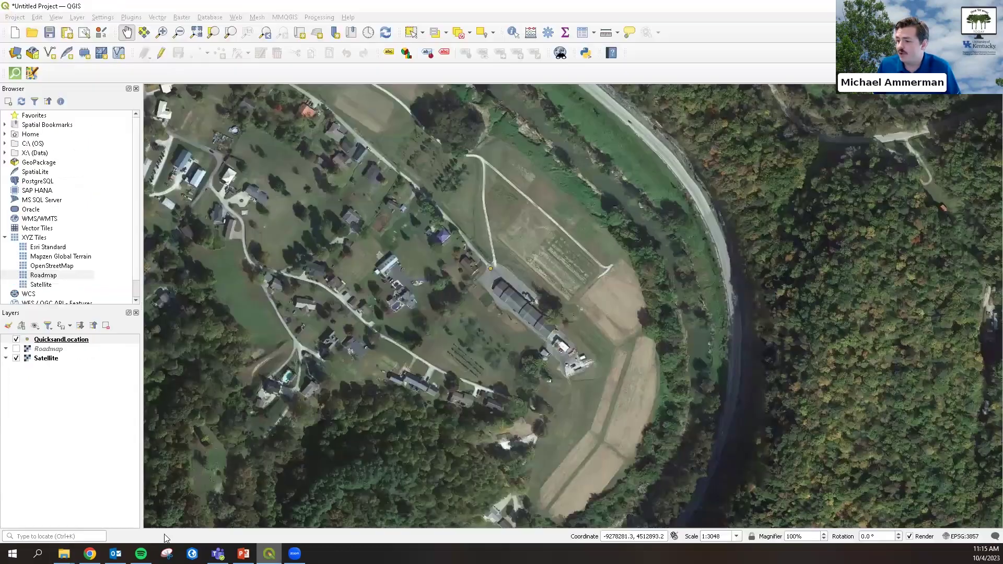
pyautogui.click(158, 17)
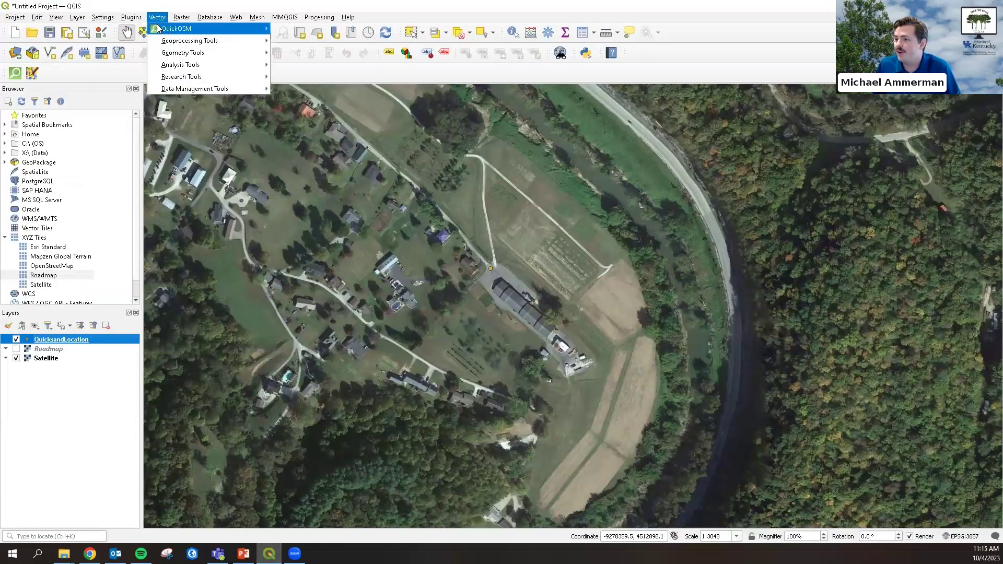
pyautogui.moveTo(77, 17)
pyautogui.moveTo(218, 57)
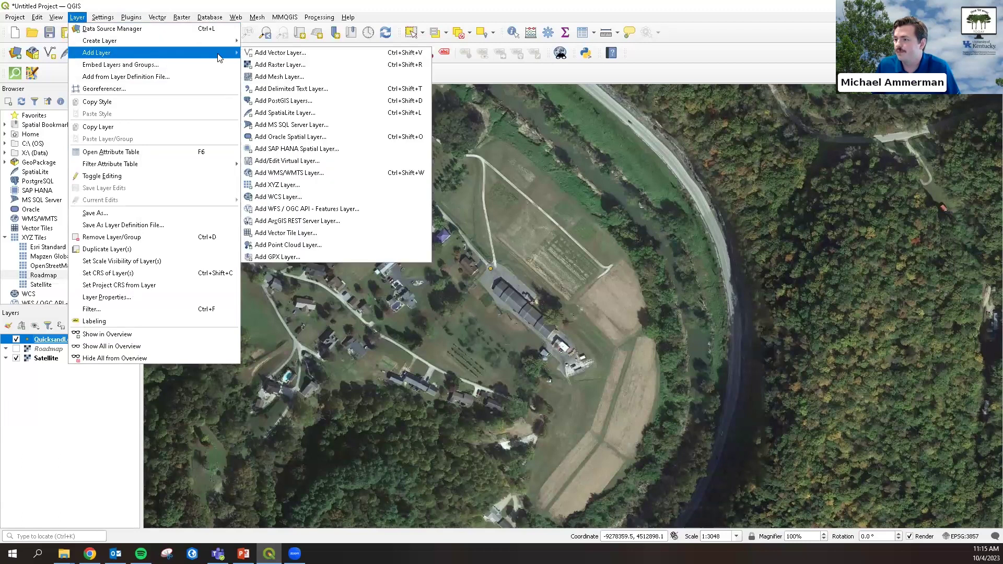
pyautogui.click(259, 54)
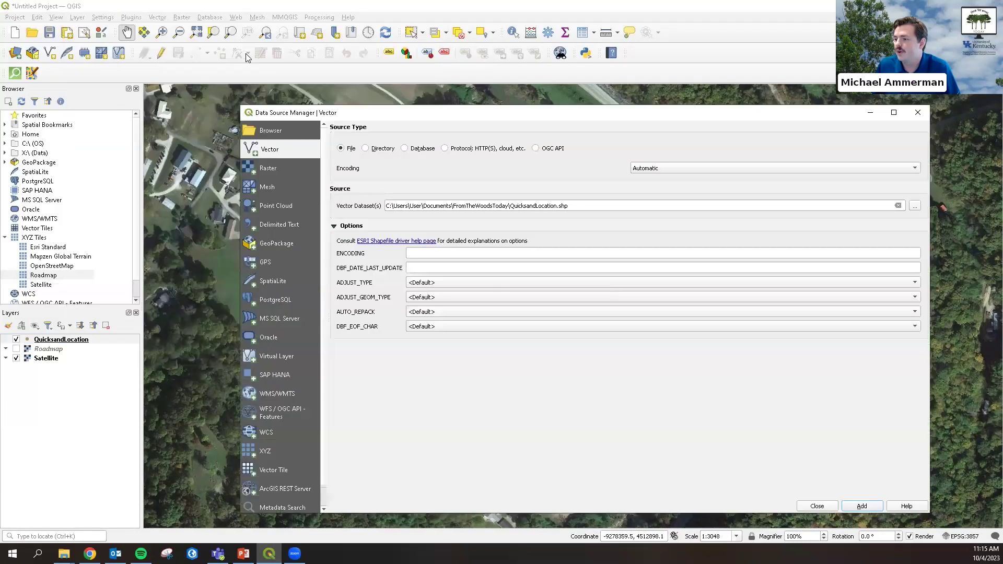
pyautogui.click(917, 207)
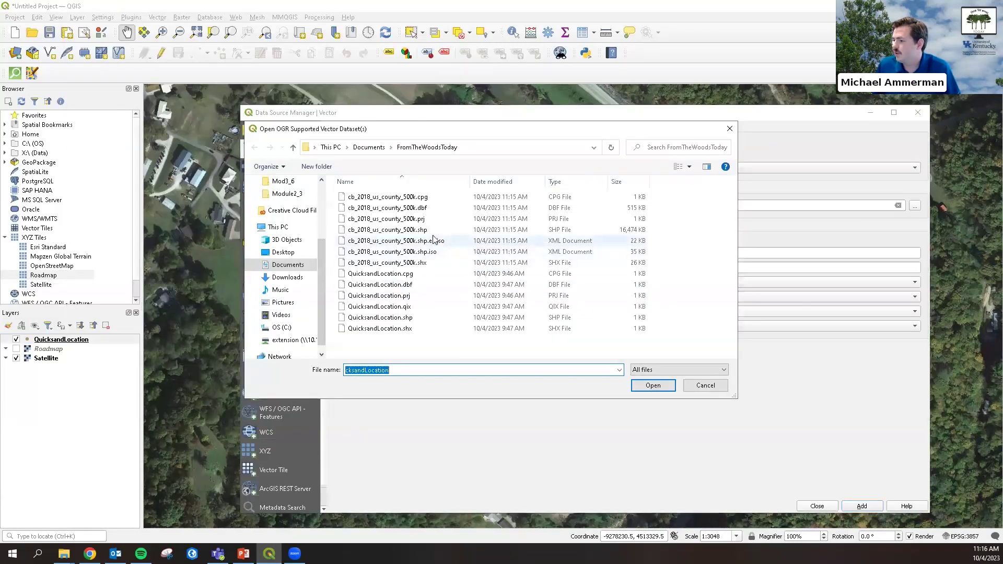
pyautogui.click(418, 230)
pyautogui.click(658, 389)
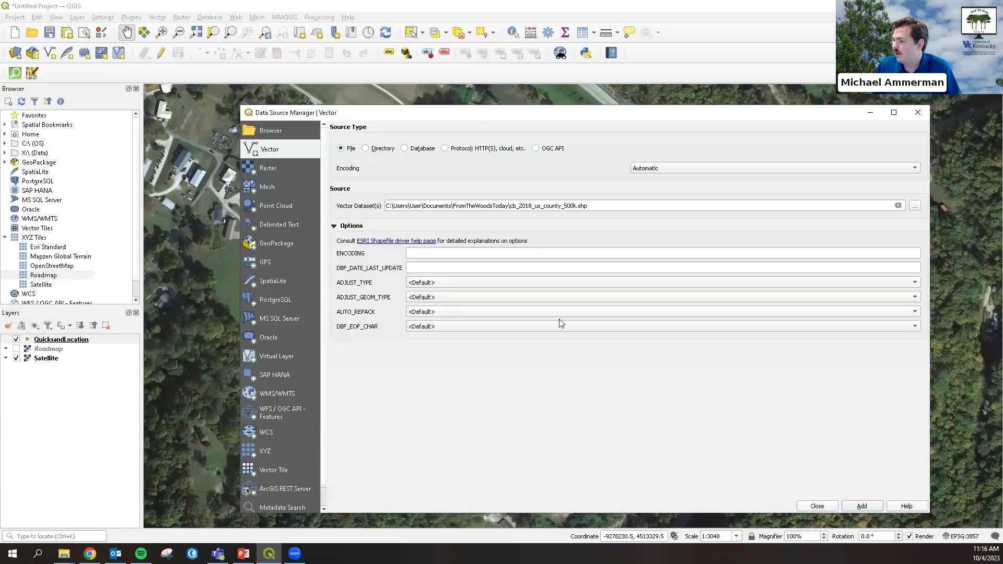
pyautogui.click(857, 507)
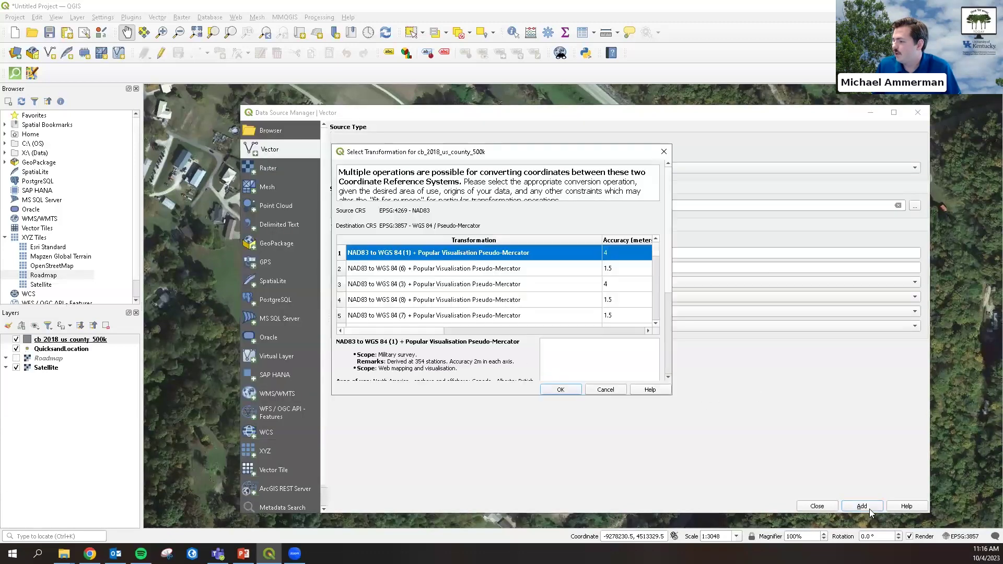
pyautogui.click(562, 390)
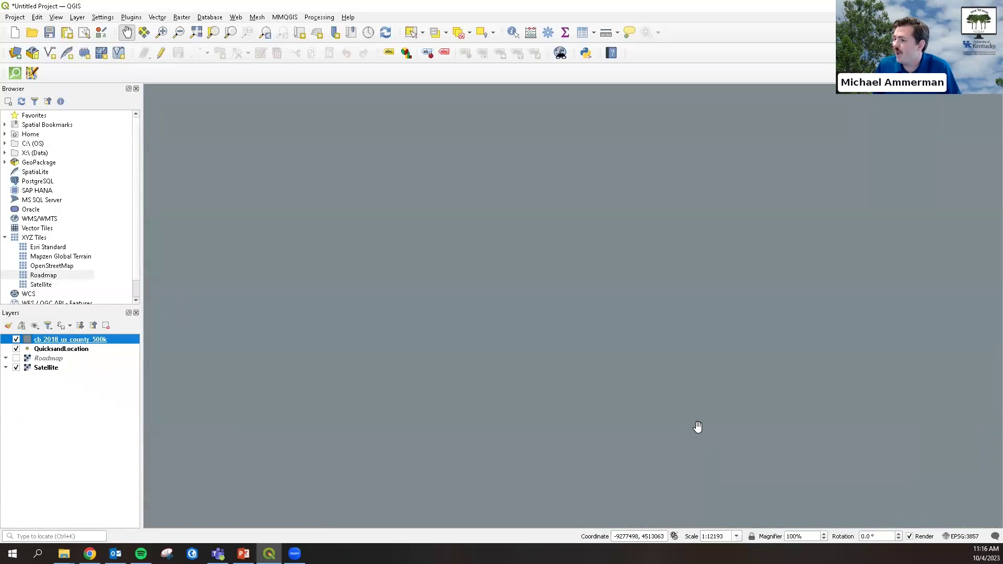
pyautogui.scroll(-3, 707, 405)
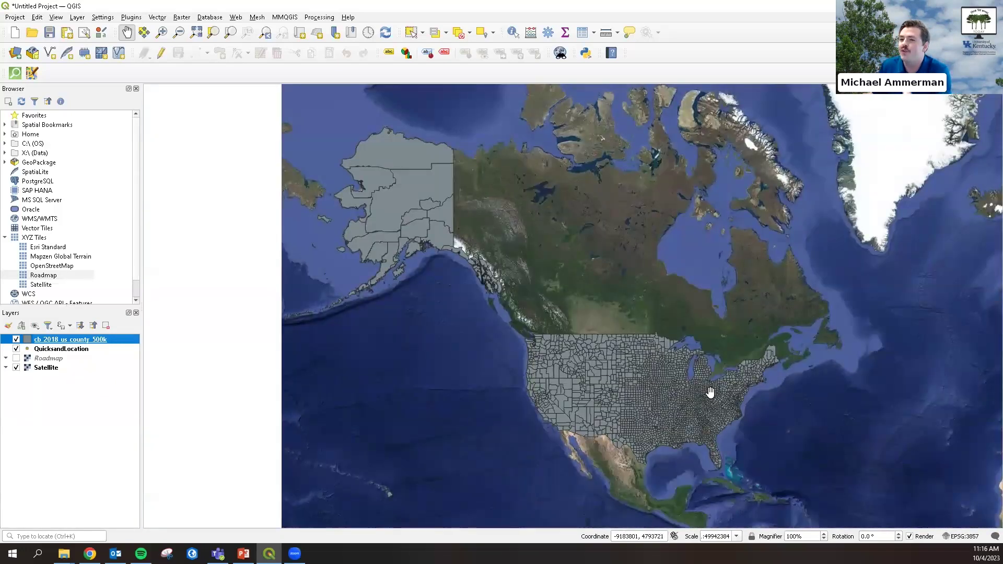
pyautogui.click(16, 339)
pyautogui.click(17, 339)
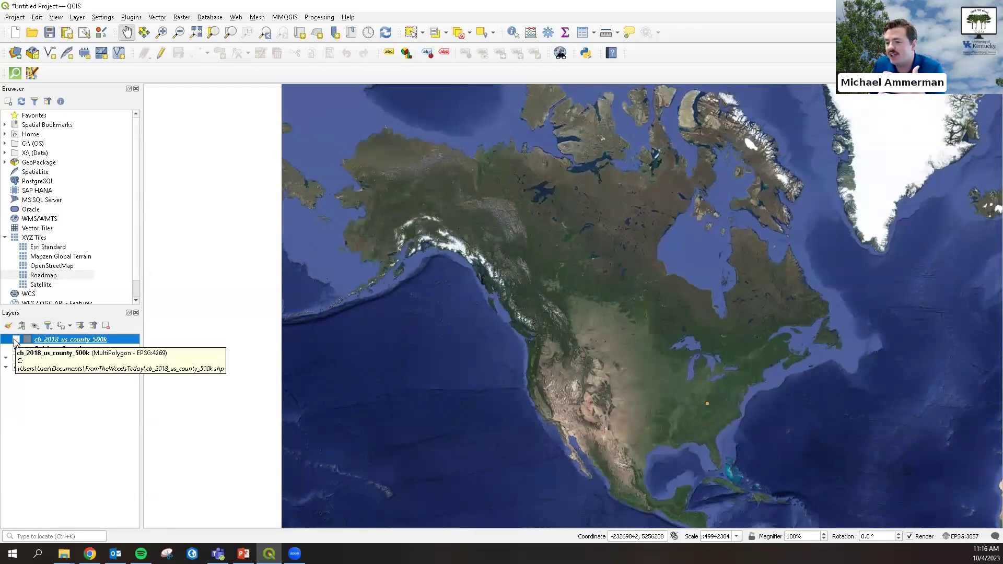
pyautogui.moveTo(439, 303); pyautogui.dragTo(506, 261)
pyautogui.scroll(3, 480, 365)
pyautogui.scroll(-2, 580, 351)
pyautogui.scroll(-1, 586, 350)
pyautogui.moveTo(722, 331); pyautogui.dragTo(539, 342)
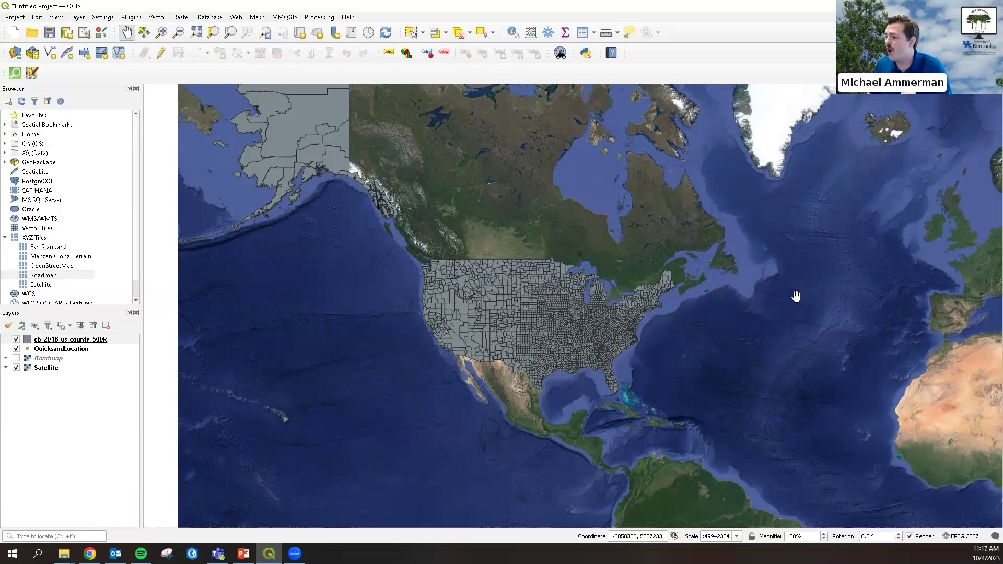
# Pan and zoom the map onto the eastern United States counties.
pyautogui.moveTo(763, 302); pyautogui.dragTo(567, 385)
pyautogui.scroll(-1, 556, 381)
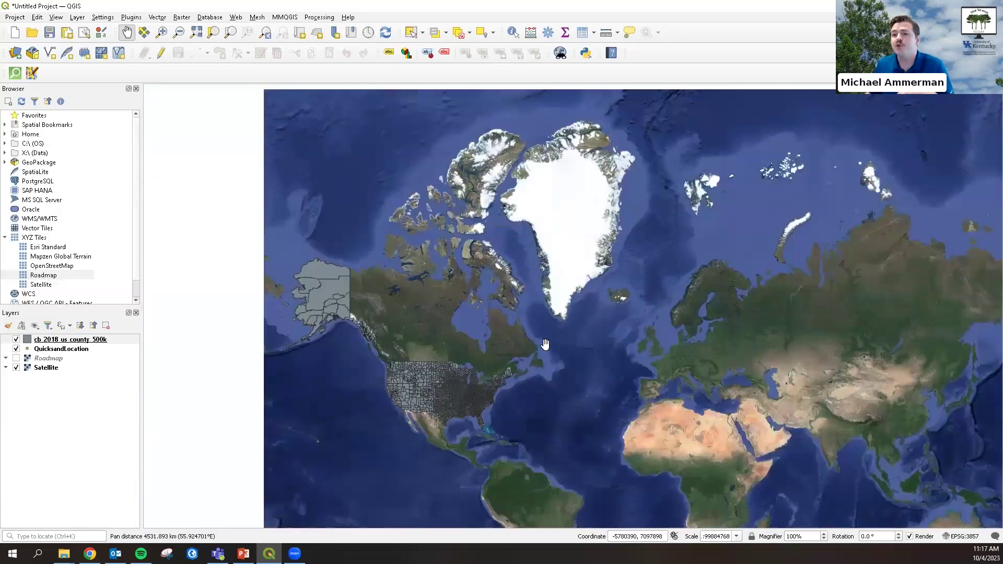
pyautogui.moveTo(561, 359); pyautogui.dragTo(563, 329)
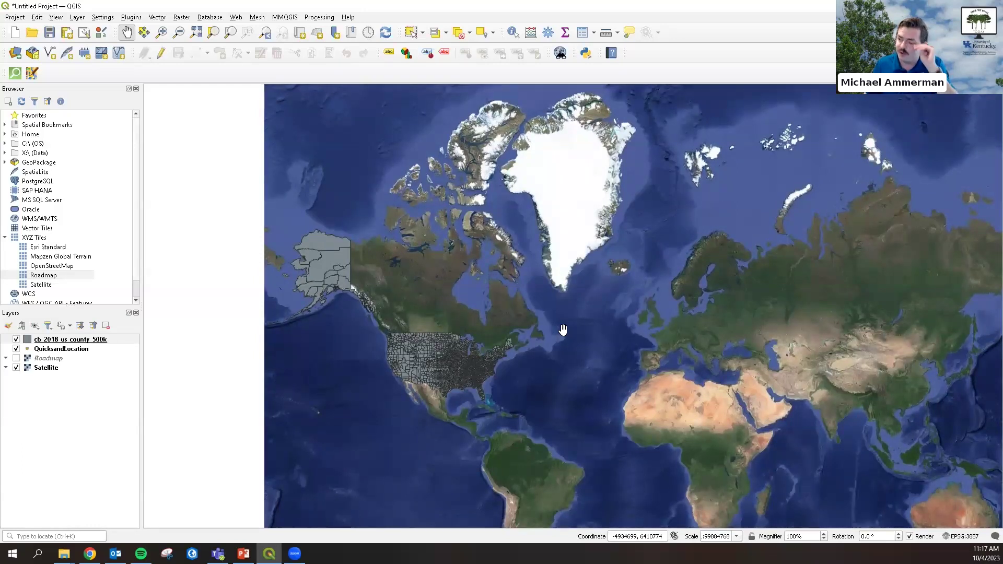
pyautogui.moveTo(603, 207); pyautogui.dragTo(558, 173)
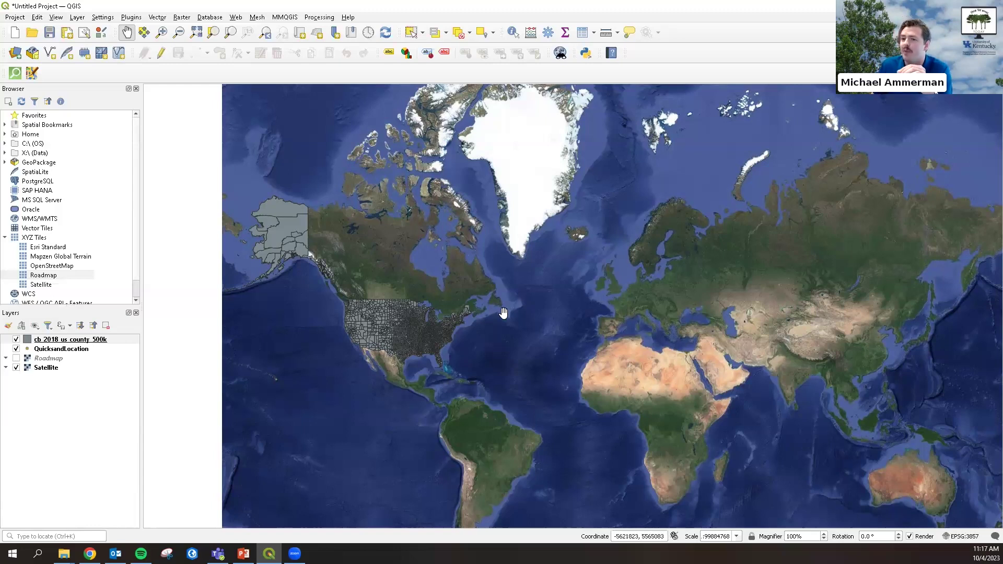
pyautogui.scroll(1, 419, 331)
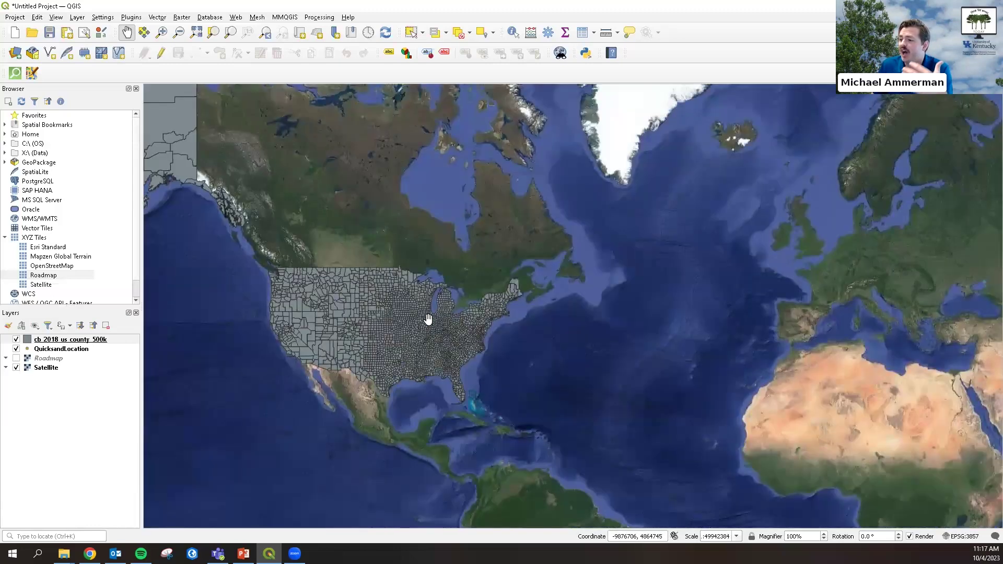
pyautogui.scroll(1, 408, 338)
pyautogui.scroll(1, 437, 341)
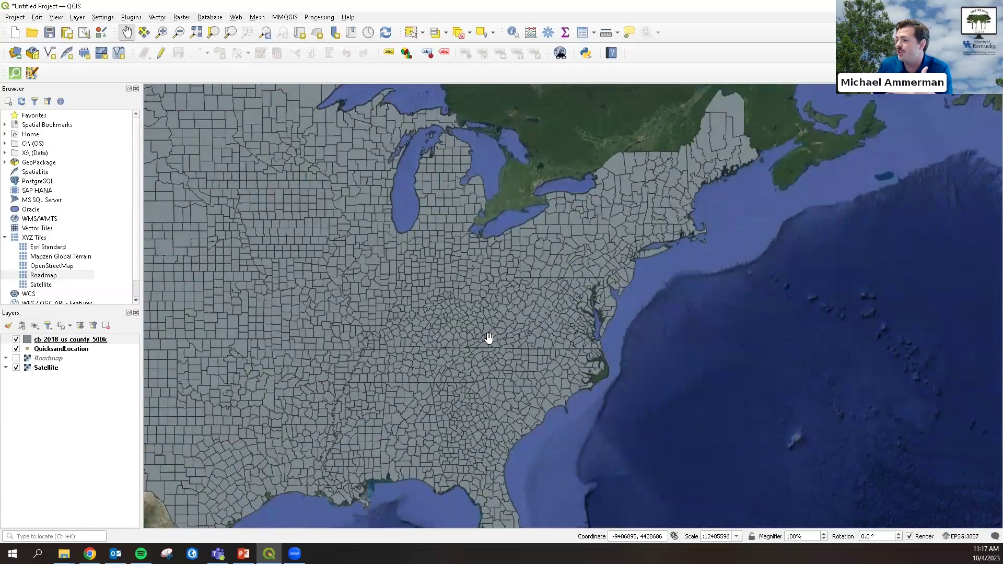
pyautogui.rightClick(102, 341)
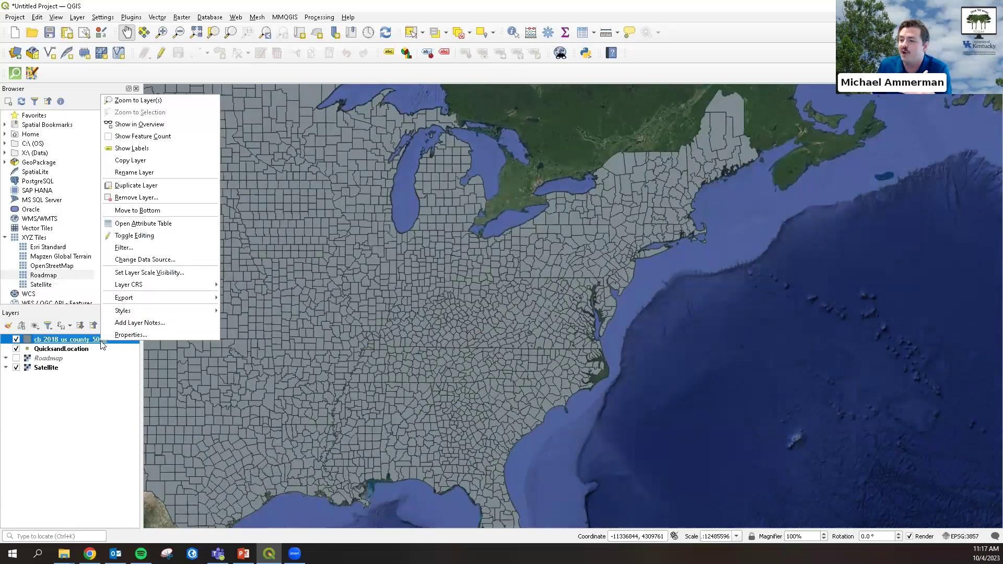
pyautogui.click(140, 223)
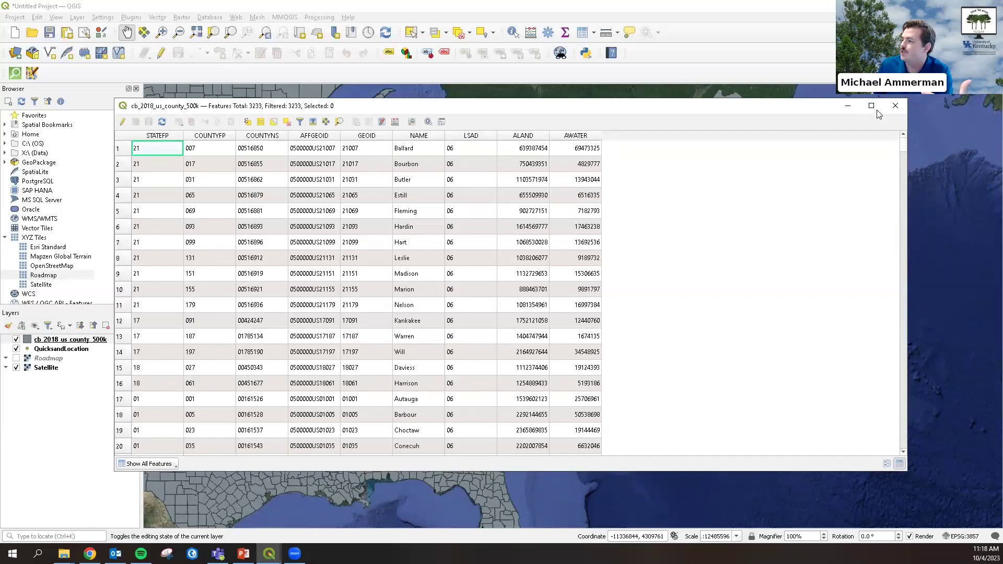
pyautogui.click(895, 106)
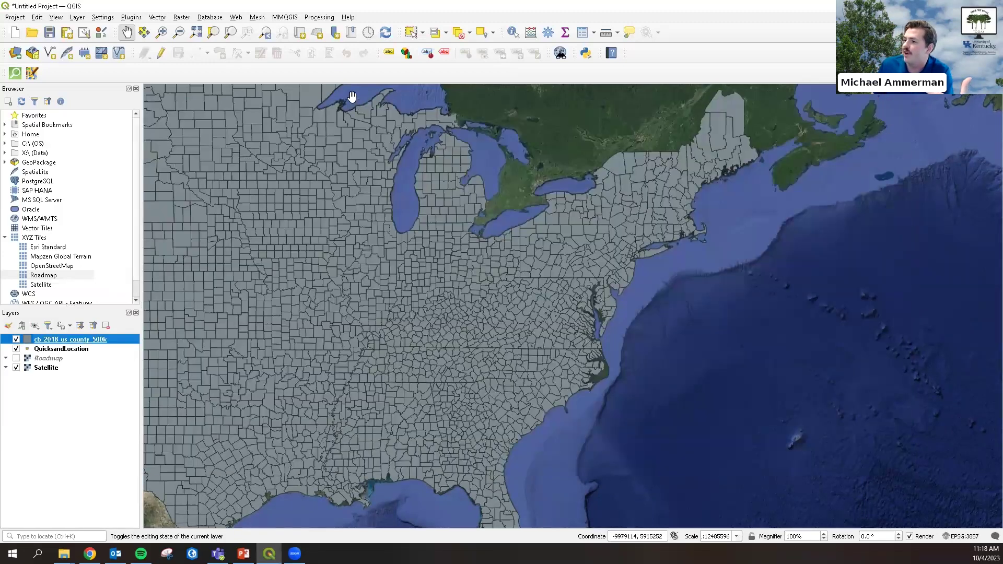
# Identify the eastern Kentucky counties around Estill, then open the county layer's filter Query Builder.
pyautogui.doubleClick(226, 5)
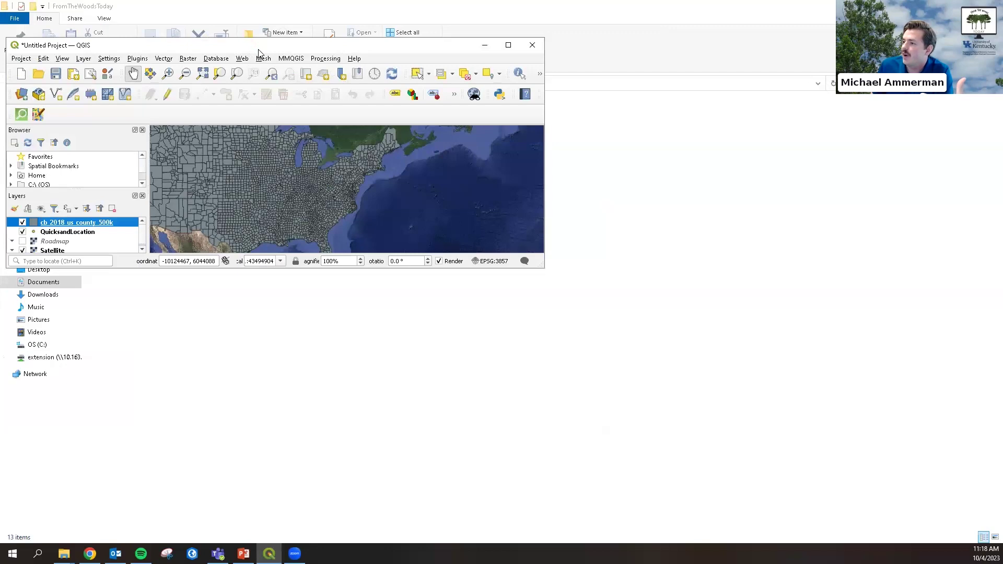
pyautogui.moveTo(256, 50); pyautogui.dragTo(333, 184)
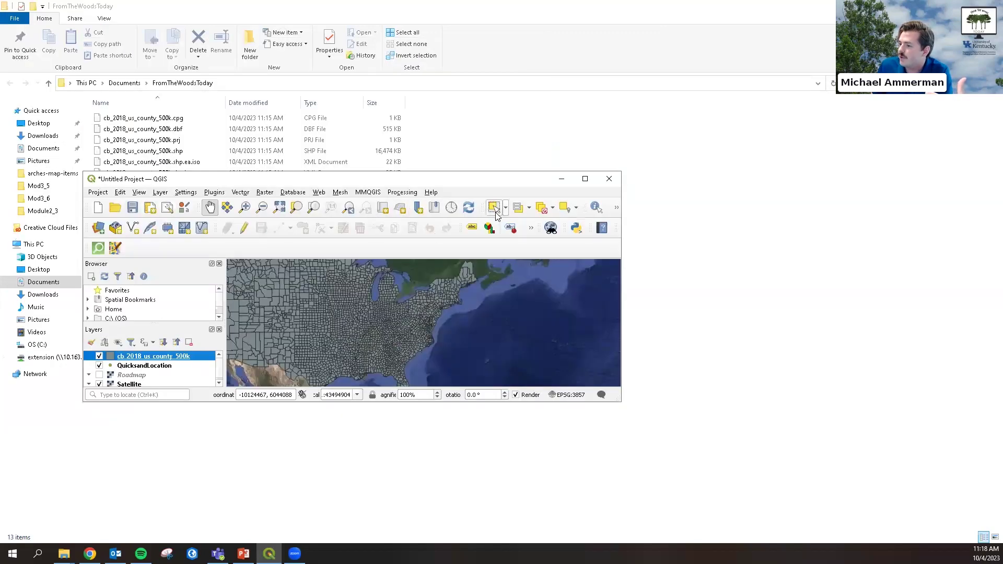
pyautogui.click(596, 208)
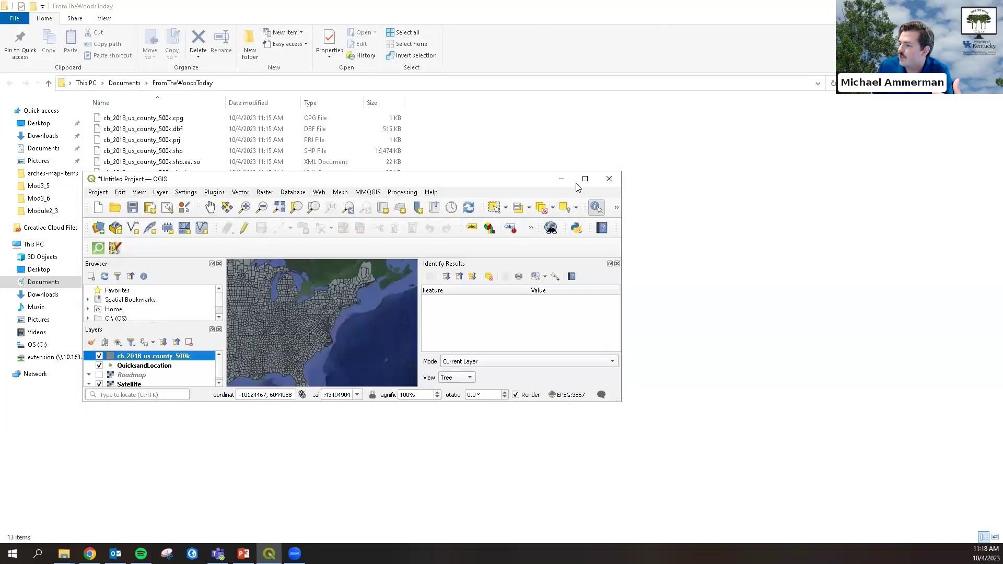
pyautogui.click(585, 179)
pyautogui.moveTo(368, 335); pyautogui.dragTo(359, 327)
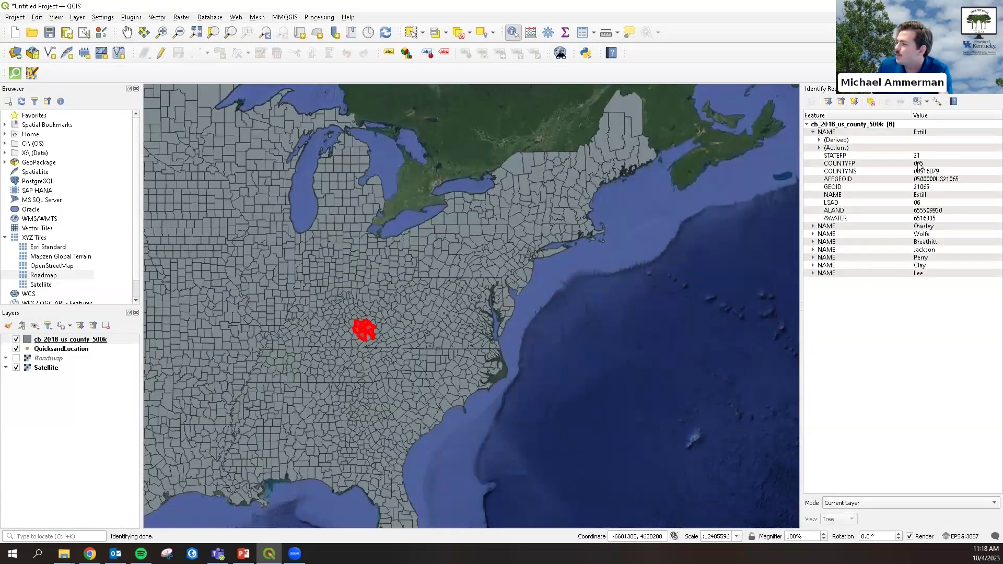
pyautogui.rightClick(113, 342)
pyautogui.click(140, 261)
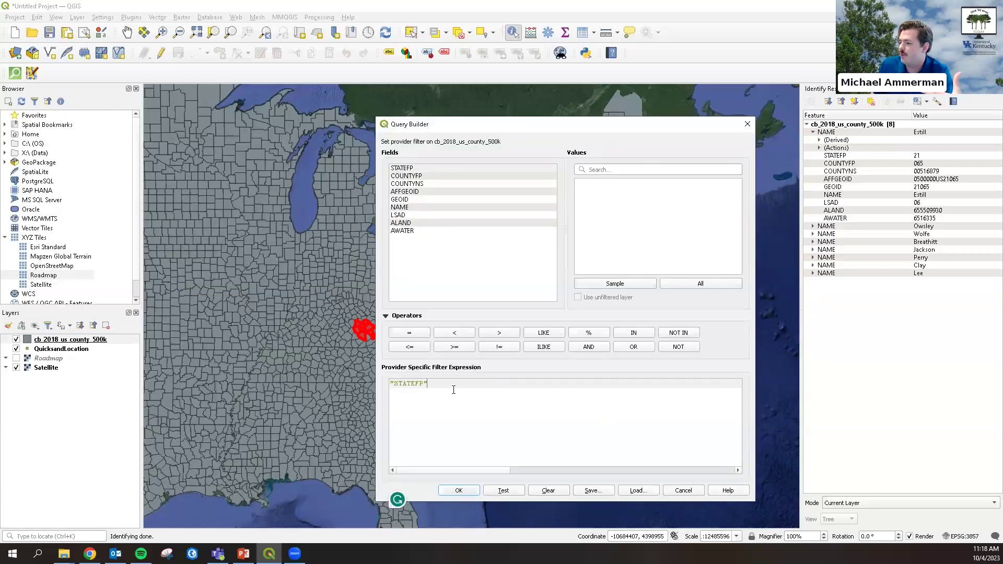
# Filter the county layer with "STATEFP" = '21' so only Kentucky counties remain.
pyautogui.click(409, 333)
pyautogui.click(635, 285)
pyautogui.scroll(-3, 601, 237)
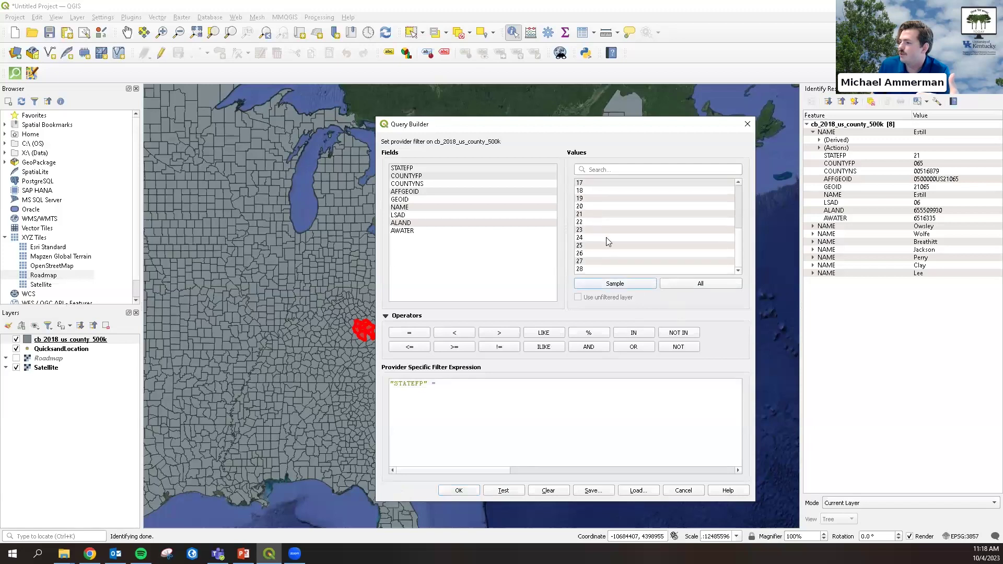
pyautogui.doubleClick(583, 239)
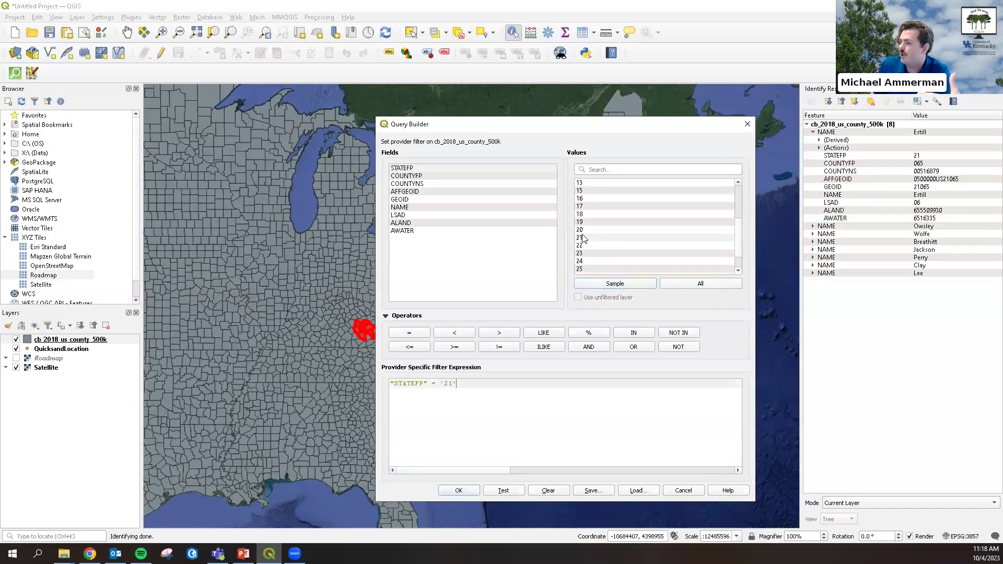
pyautogui.click(459, 491)
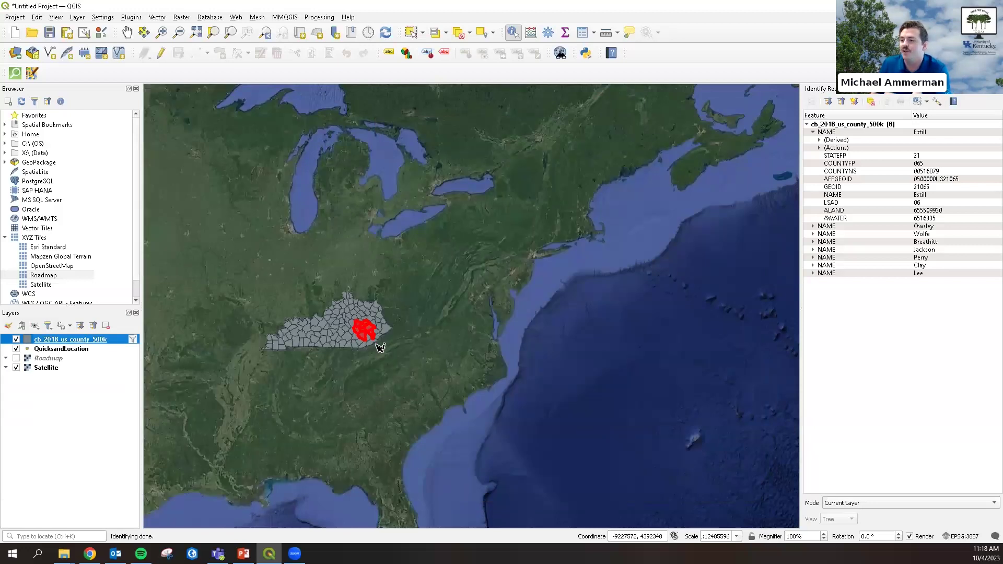
# Move QuicksandLocation above the county layer in the Layers panel.
pyautogui.scroll(2, 372, 334)
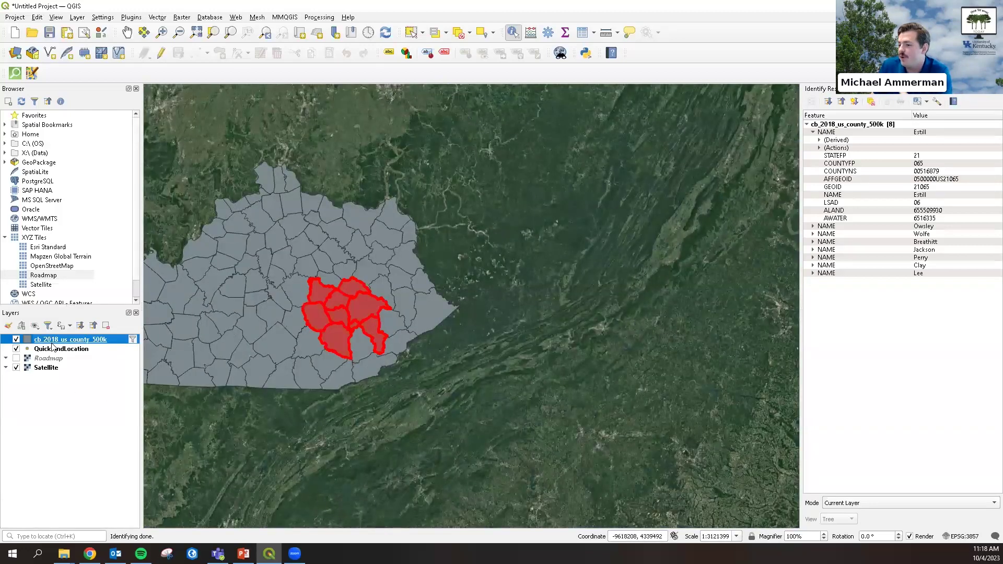
pyautogui.moveTo(50, 351); pyautogui.dragTo(57, 337)
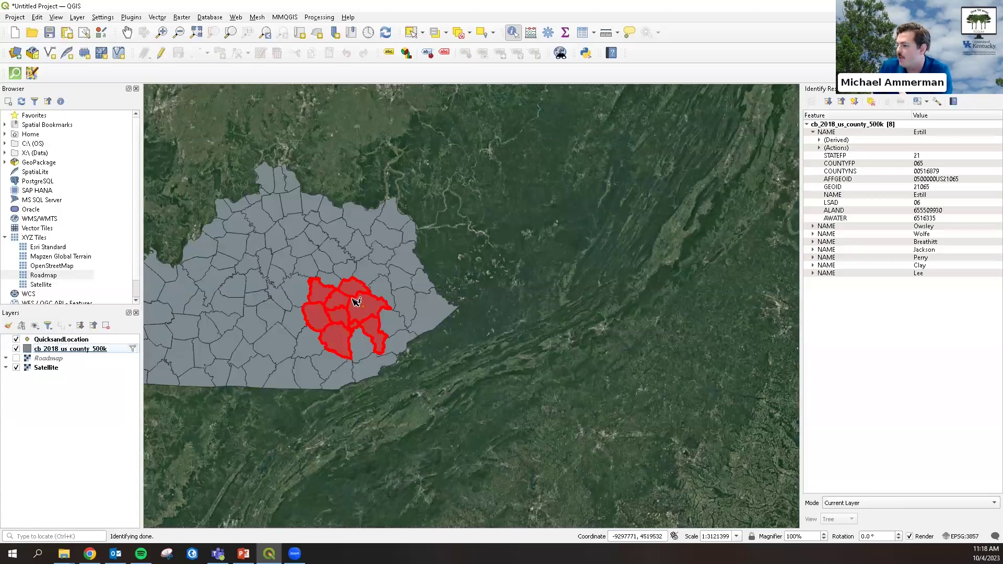
pyautogui.click(571, 283)
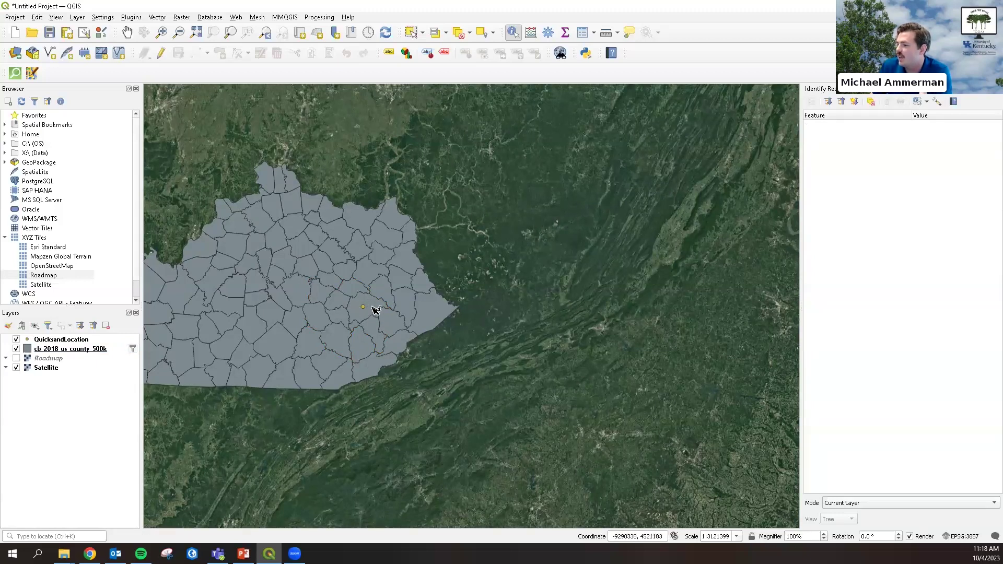
# Give the county layer a gradient green fill with lowered opacity, fading to transparent.
pyautogui.doubleClick(33, 349)
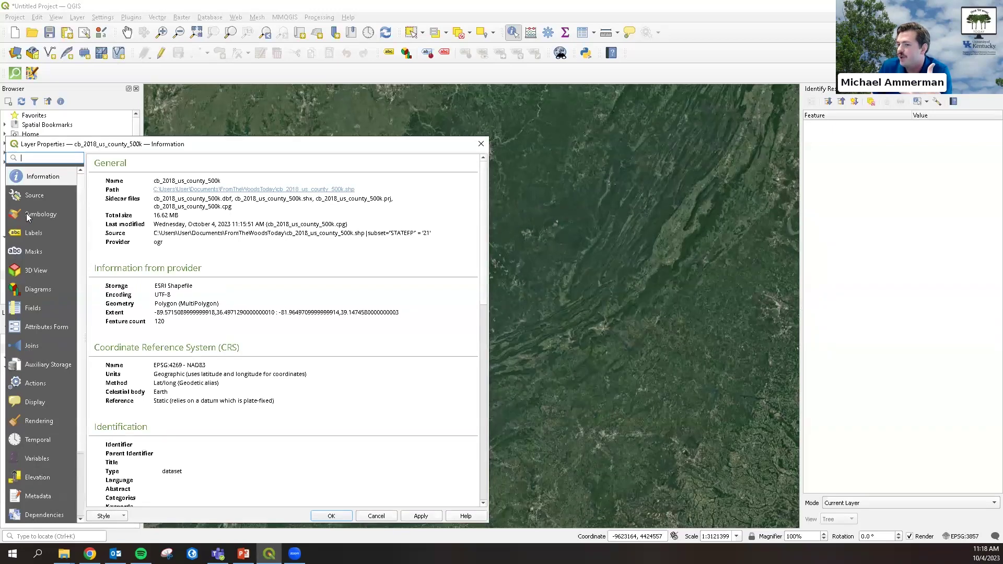
pyautogui.click(26, 213)
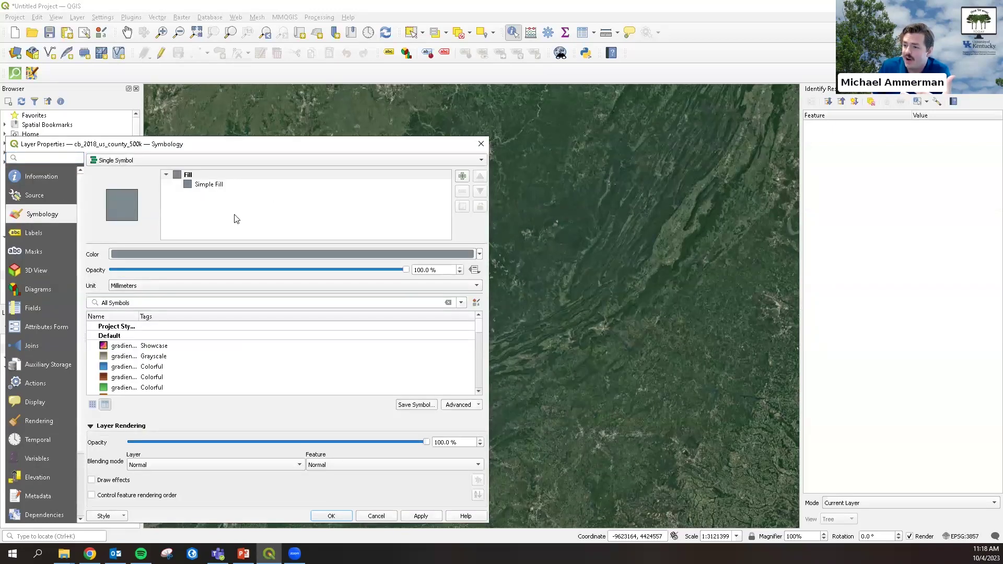
pyautogui.click(479, 254)
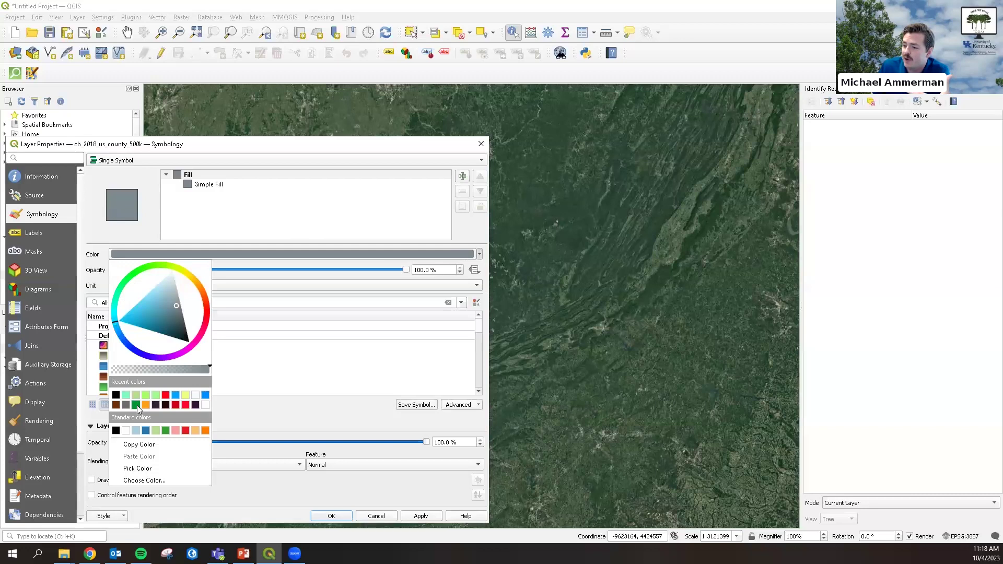
pyautogui.moveTo(209, 369); pyautogui.dragTo(197, 369)
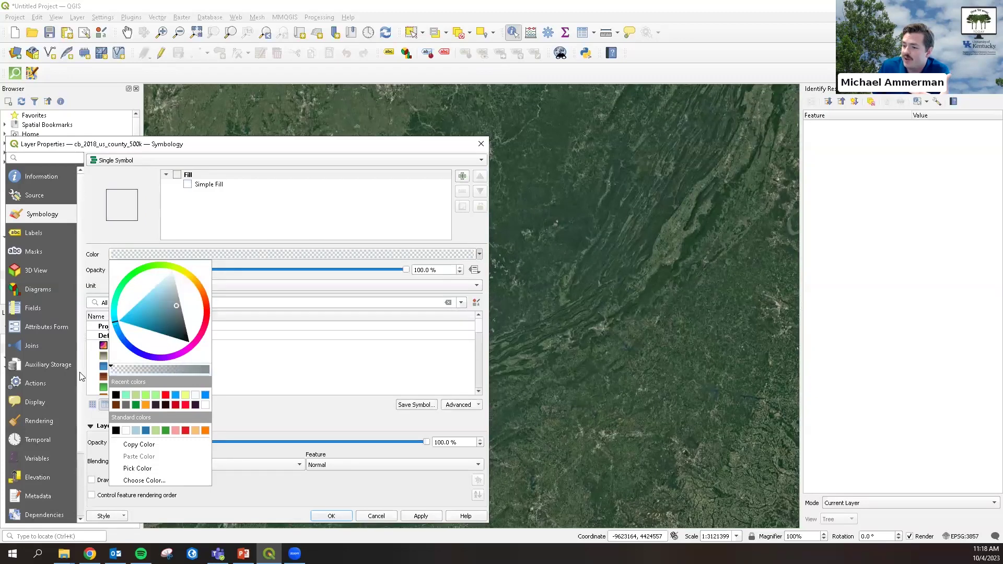
pyautogui.click(287, 389)
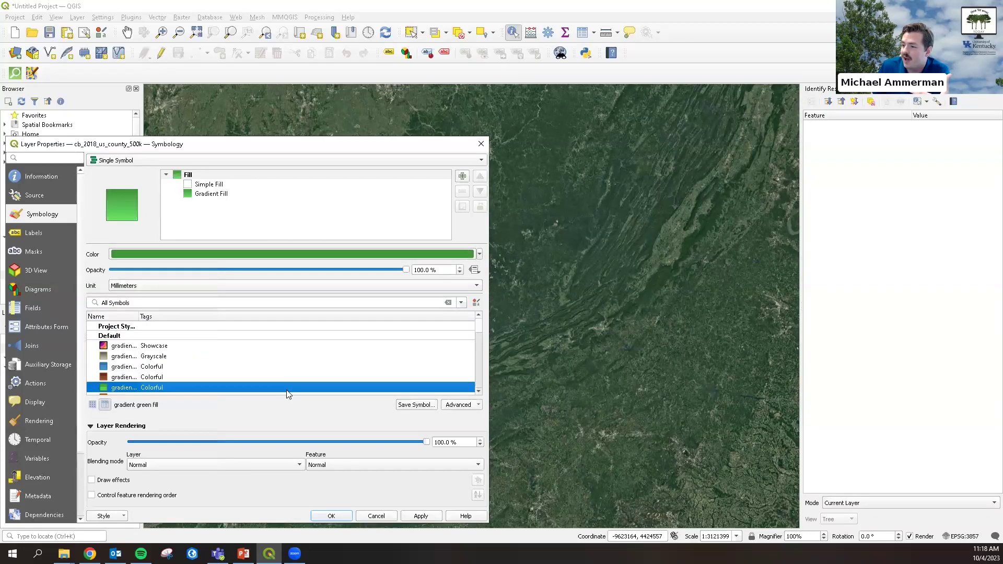
pyautogui.click(479, 254)
pyautogui.moveTo(209, 369); pyautogui.dragTo(112, 369)
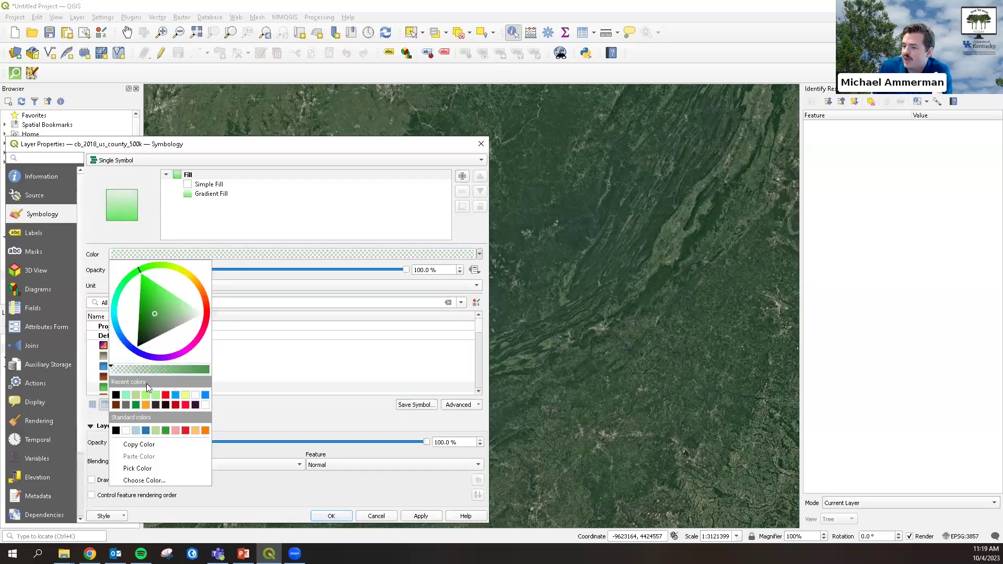
pyautogui.click(421, 517)
pyautogui.click(337, 518)
# Identify a county, then zoom and pan around the newly filled counties.
pyautogui.click(455, 385)
pyautogui.click(394, 376)
pyautogui.scroll(2, 366, 316)
pyautogui.scroll(2, 386, 299)
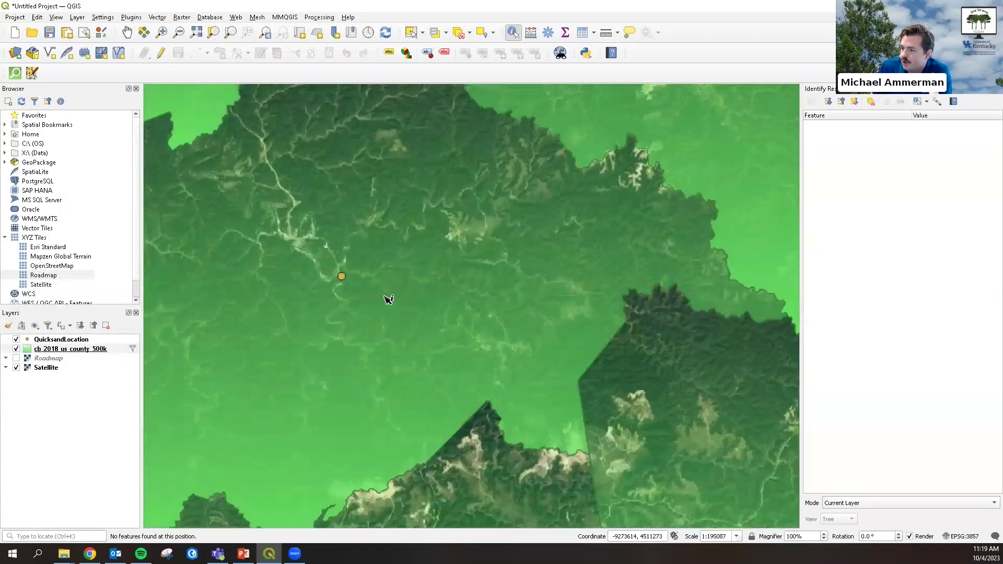
pyautogui.scroll(-1, 358, 329)
pyautogui.moveTo(359, 329); pyautogui.dragTo(497, 336)
pyautogui.scroll(-2, 499, 337)
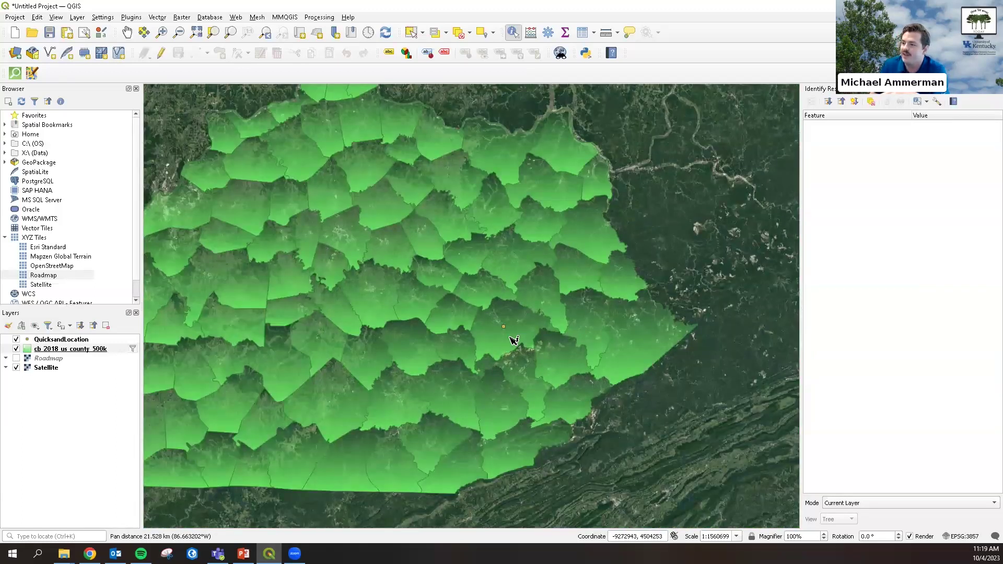
pyautogui.scroll(5, 507, 329)
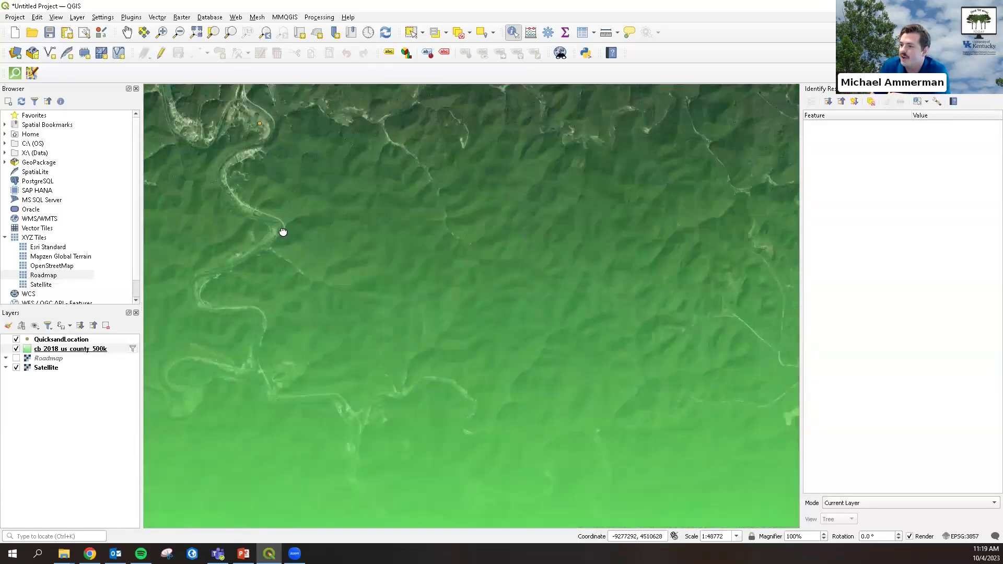
# Delete the Gradient Fill from the county symbol, leaving only thin green outlines.
pyautogui.moveTo(283, 232); pyautogui.dragTo(455, 365)
pyautogui.scroll(-5, 415, 273)
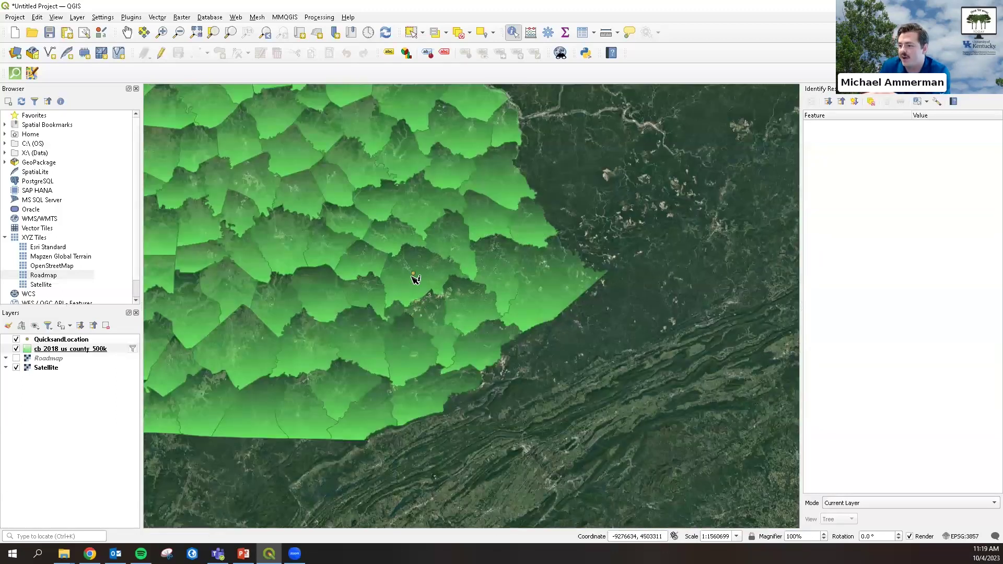
pyautogui.rightClick(105, 351)
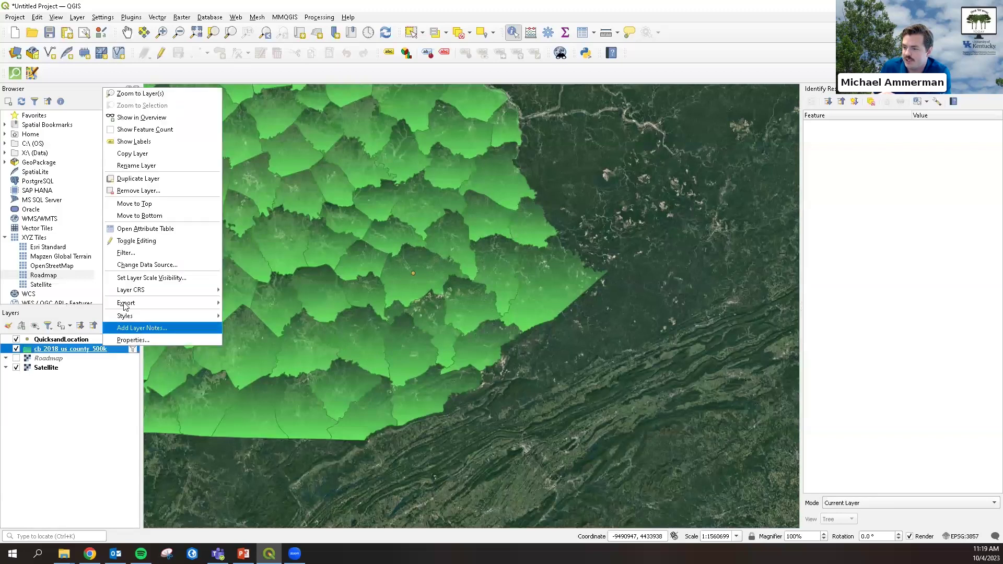
pyautogui.click(157, 341)
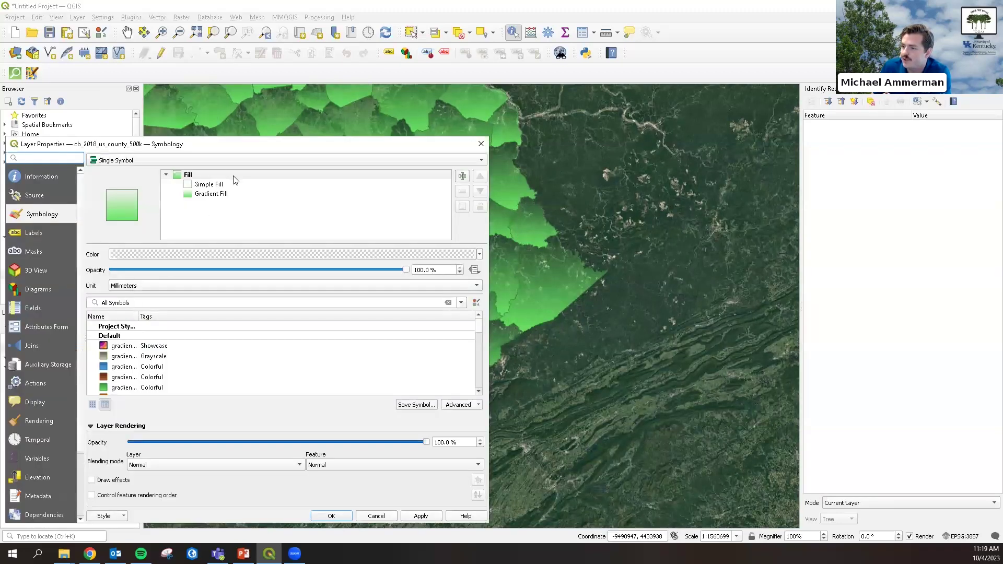
pyautogui.click(218, 193)
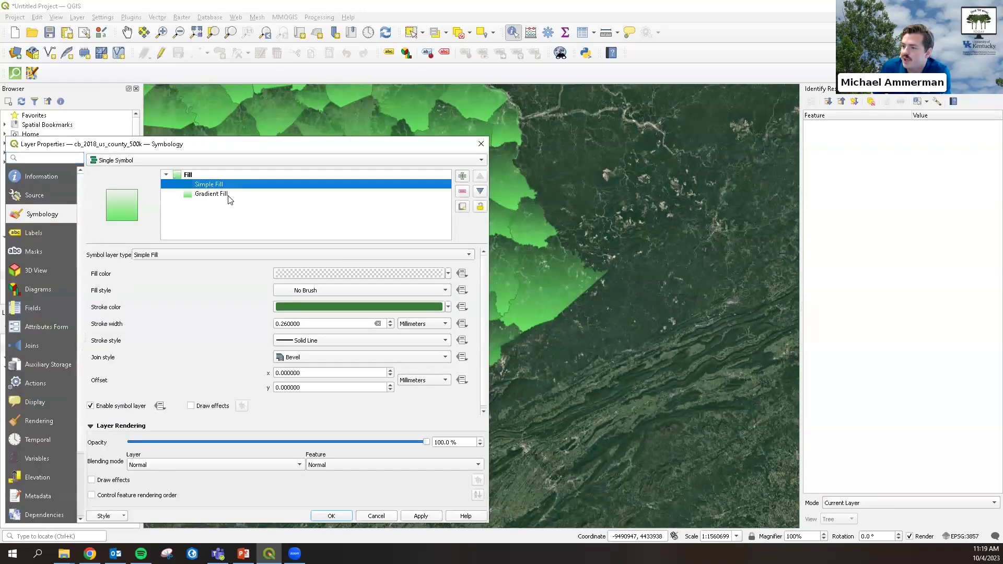
pyautogui.click(463, 192)
pyautogui.click(421, 516)
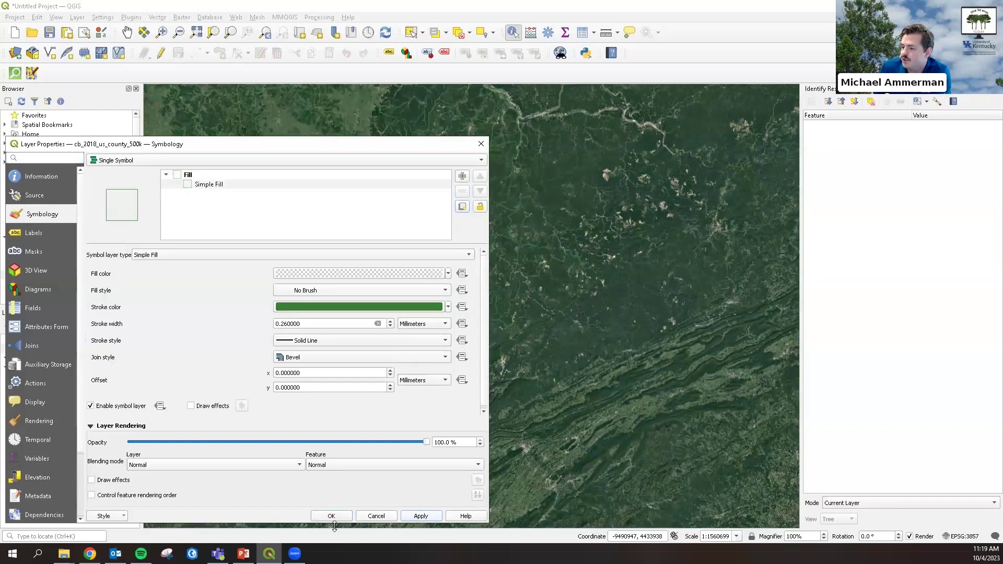
pyautogui.click(332, 516)
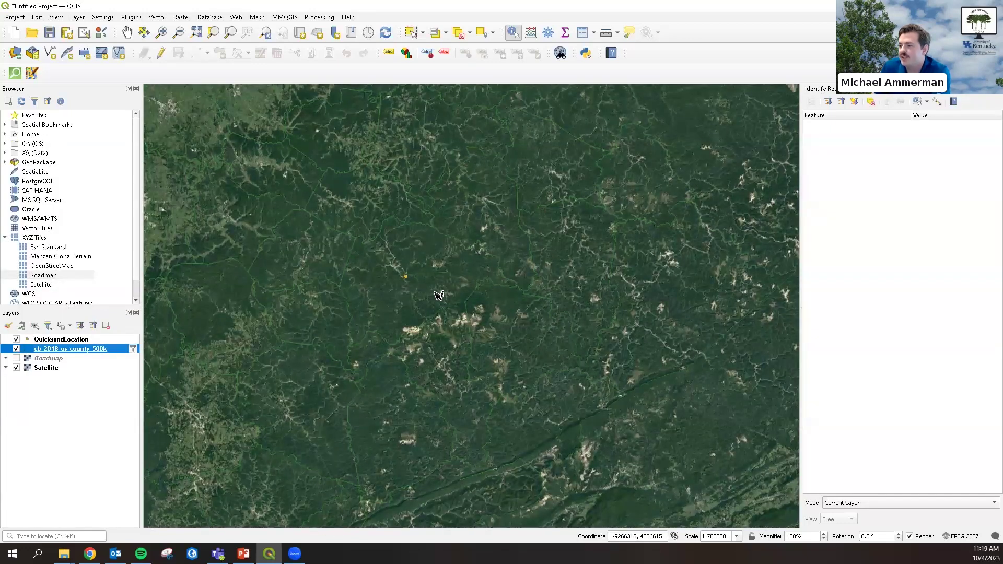
# Zoom and pan toward the orange location point until the field beside the footpath shows.
pyautogui.scroll(5, 416, 277)
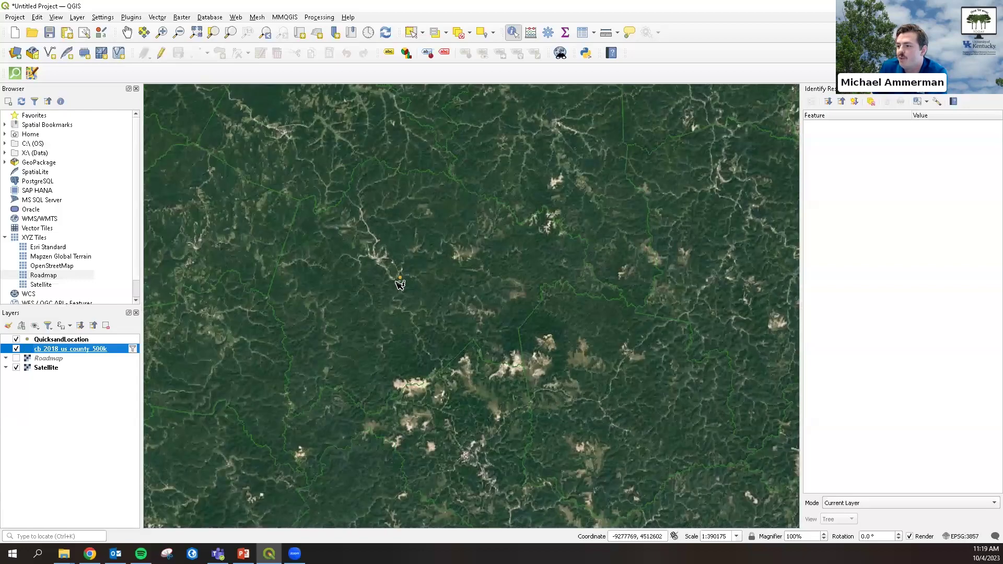
pyautogui.scroll(3, 411, 270)
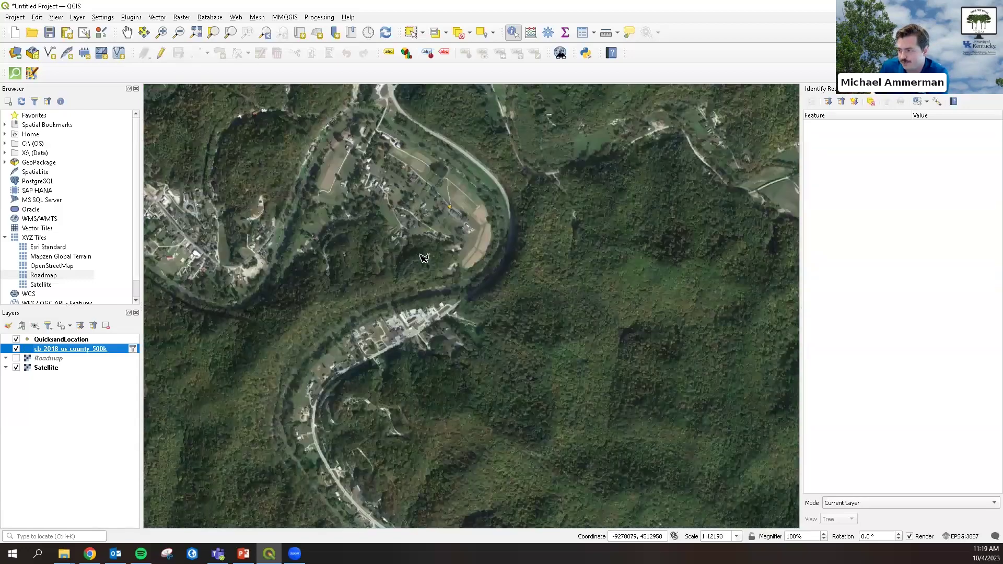
pyautogui.moveTo(410, 270); pyautogui.dragTo(336, 206)
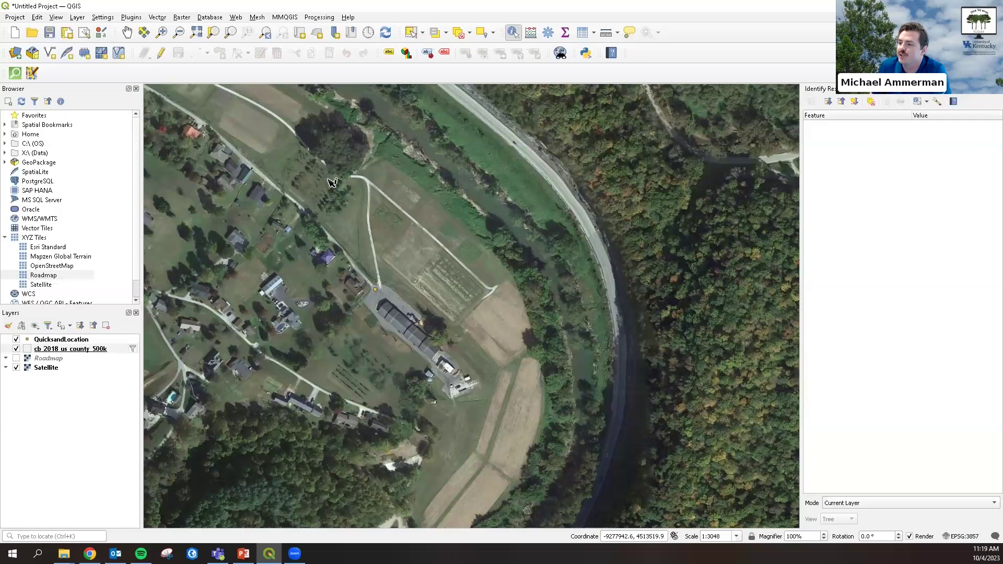
pyautogui.scroll(3, 337, 212)
pyautogui.scroll(-1, 335, 214)
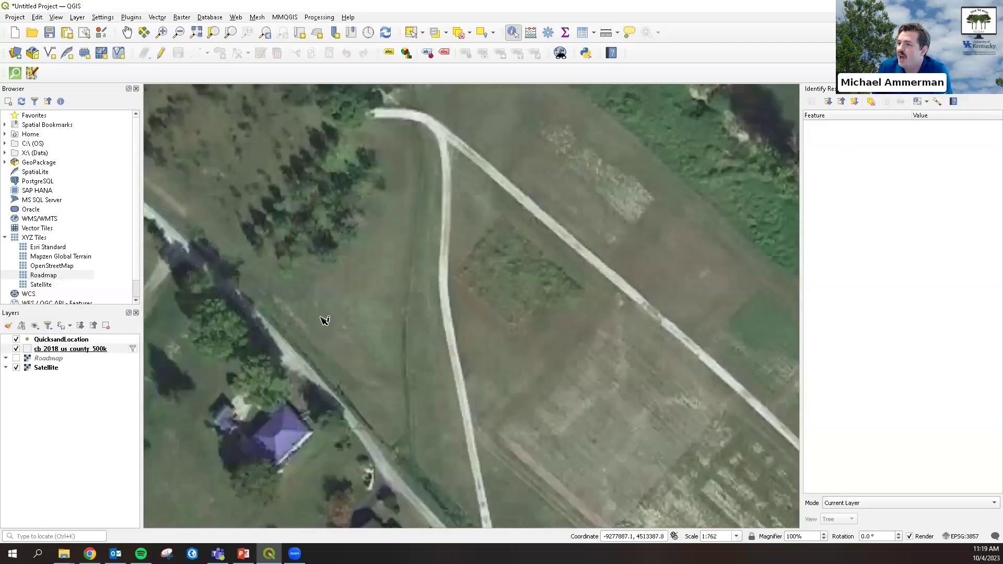
pyautogui.click(77, 17)
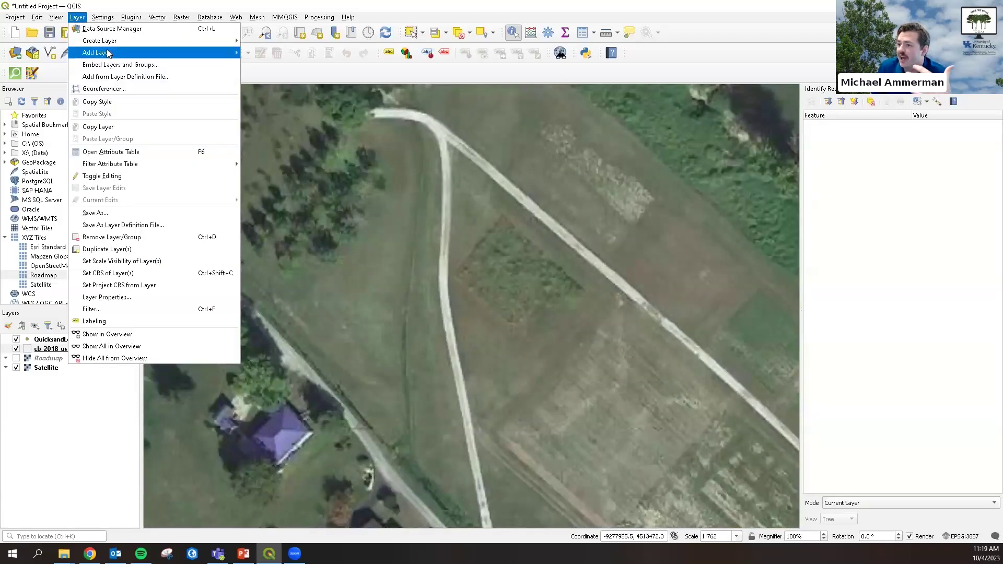
# Start a new shapefile named Tree with Point geometry in EPSG:3089 Kentucky Single Zone.
pyautogui.moveTo(162, 47)
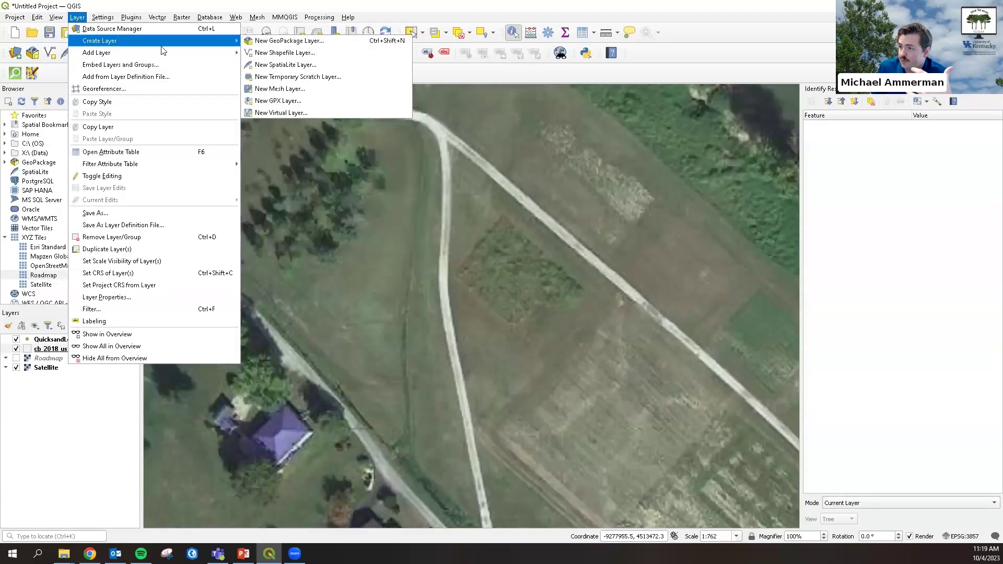
pyautogui.click(299, 55)
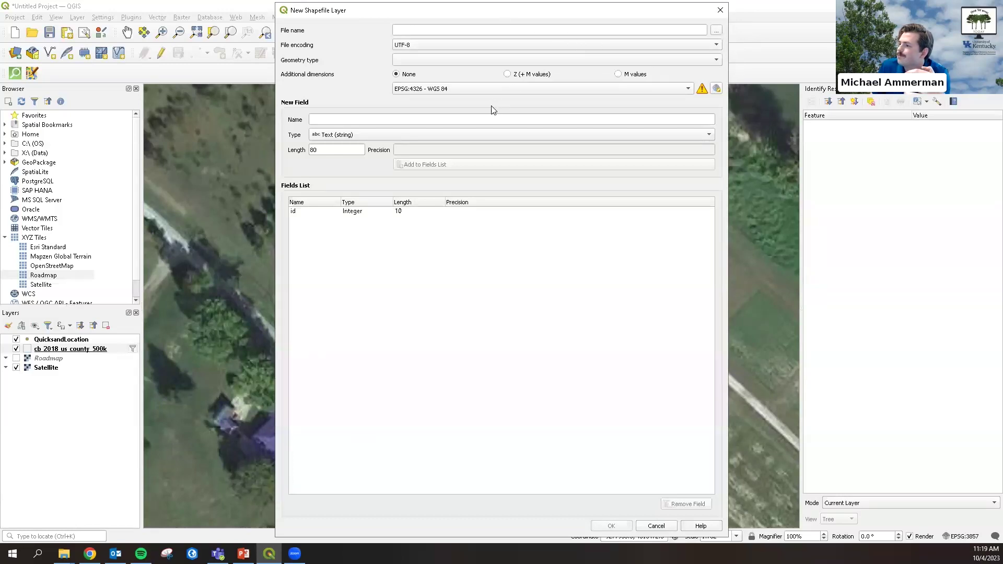
pyautogui.click(399, 29)
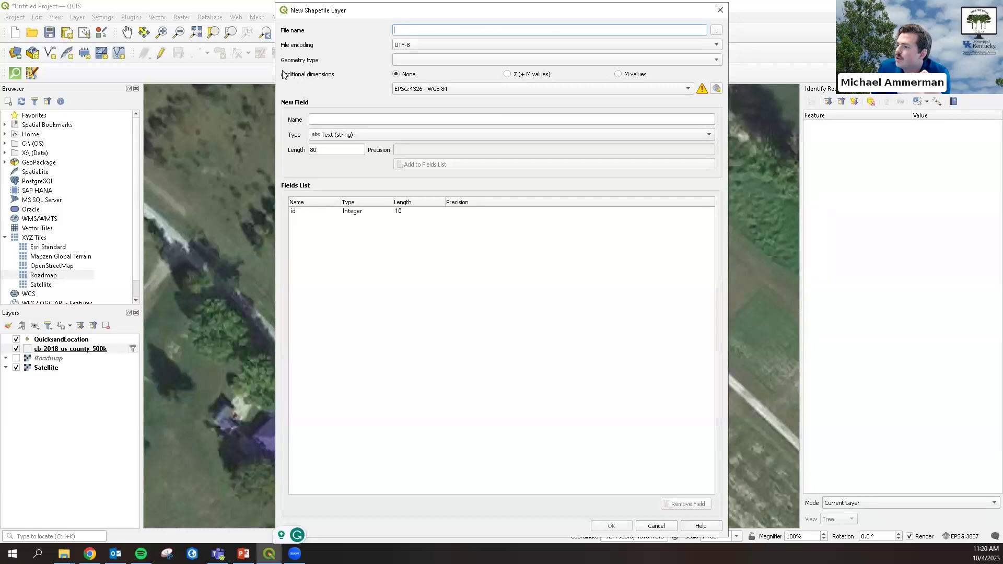
pyautogui.click(435, 49)
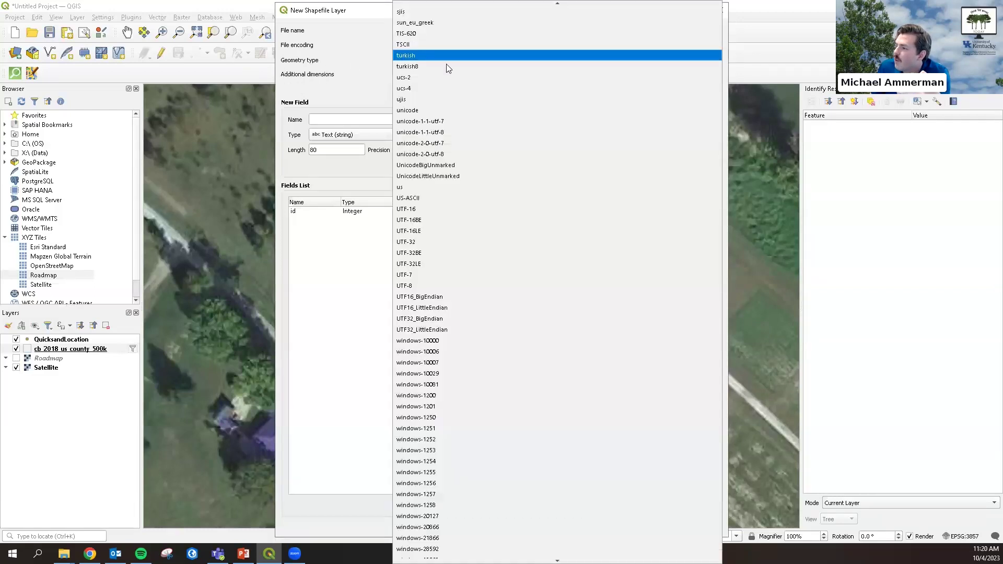
pyautogui.press('Escape')
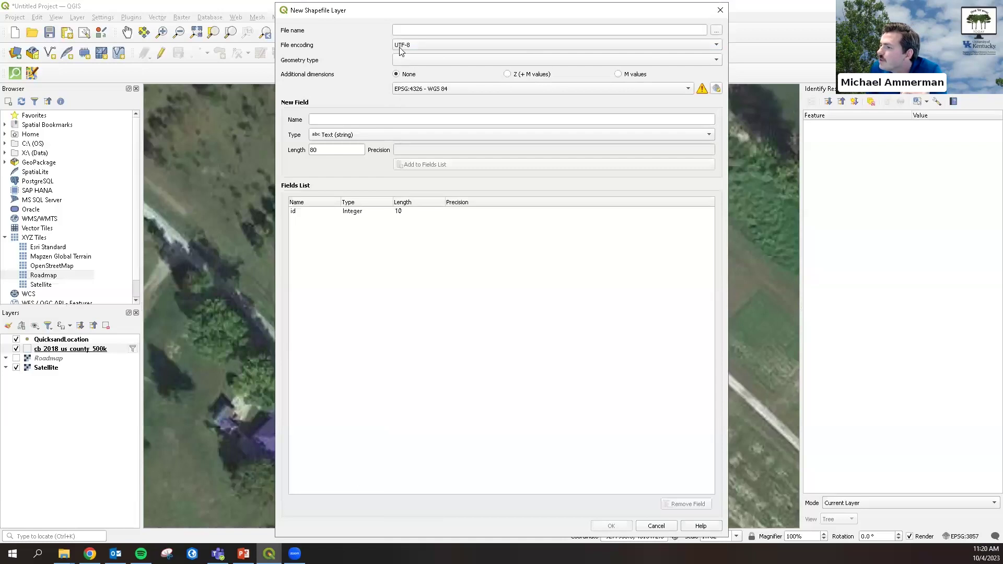
pyautogui.click(400, 32)
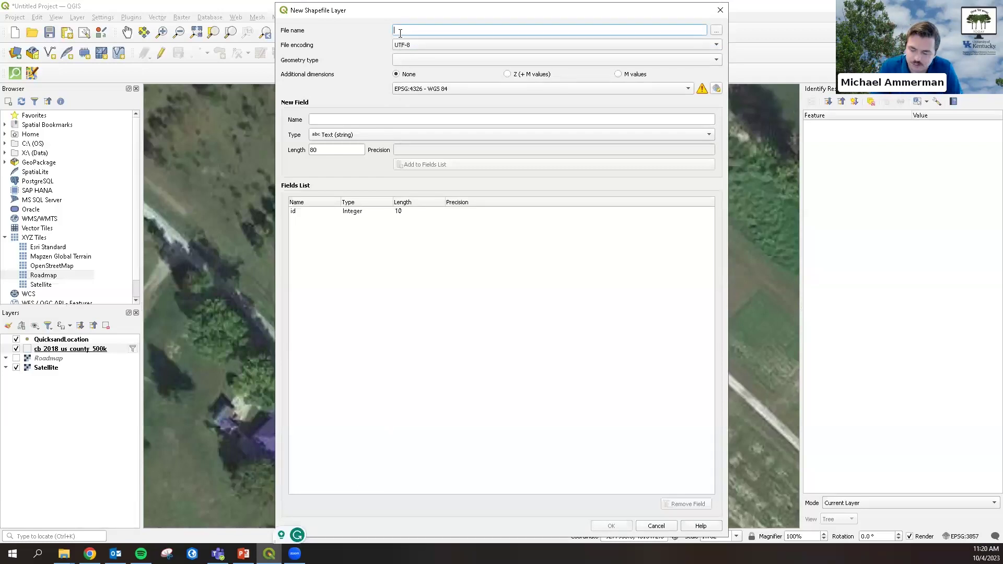
pyautogui.write('Tree')
pyautogui.click(408, 61)
pyautogui.click(437, 76)
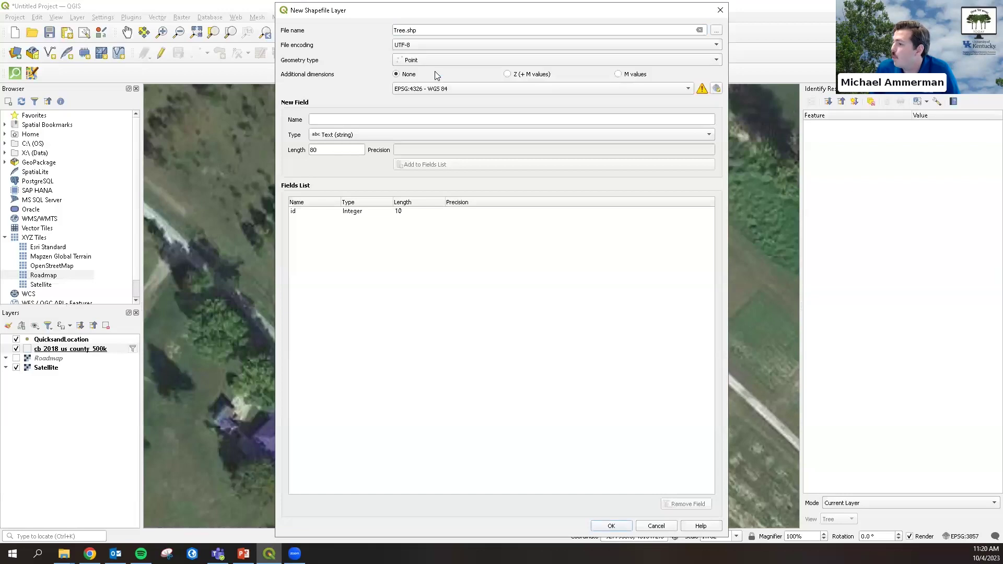
pyautogui.click(688, 89)
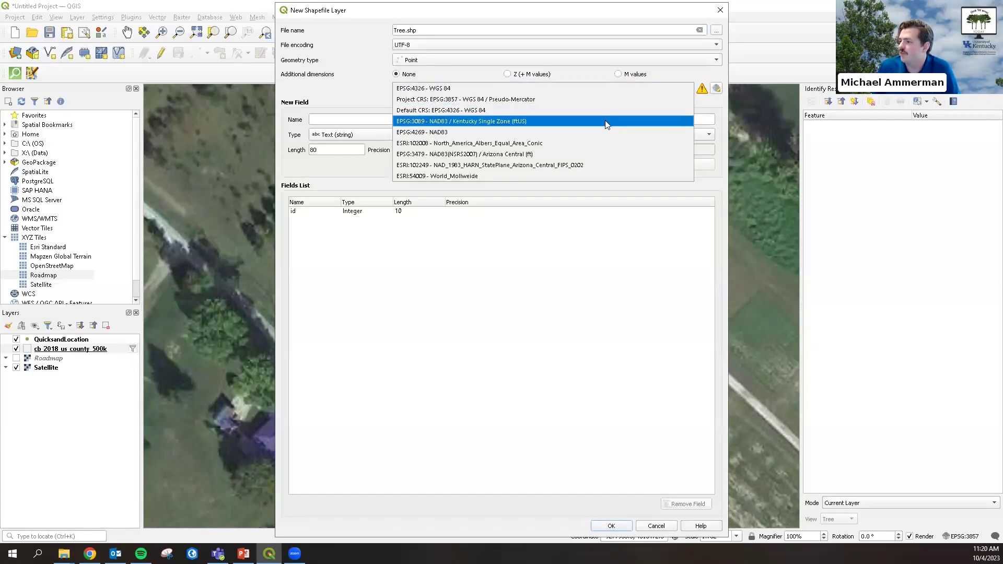
pyautogui.click(535, 124)
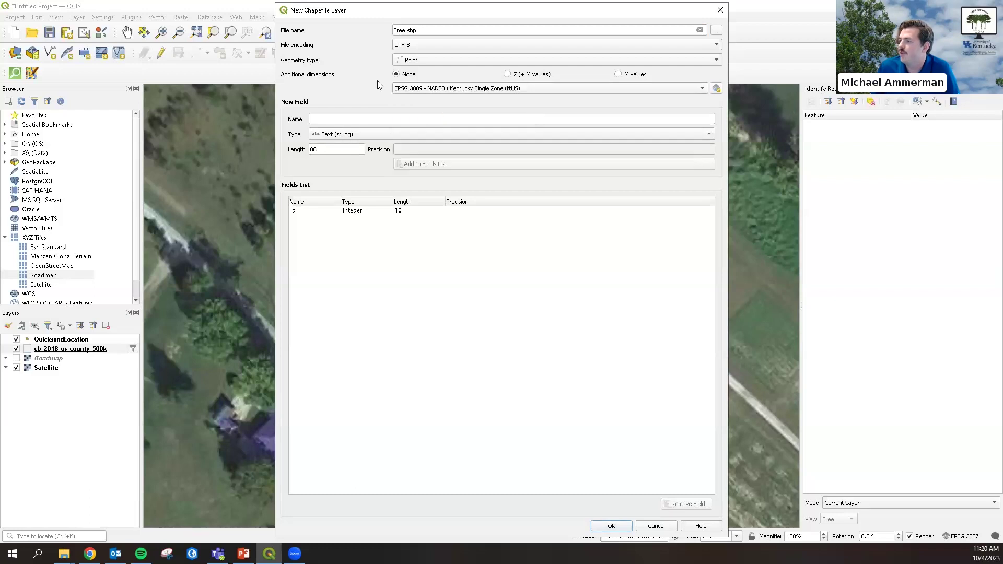
# Add an integer field named DBH to the new layer.
pyautogui.click(342, 120)
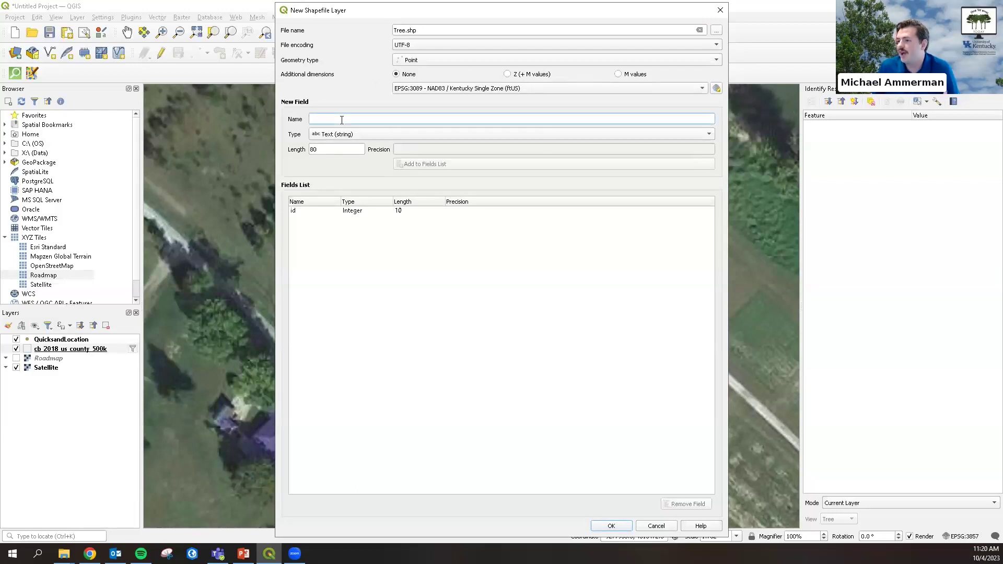
pyautogui.write('BYUH')
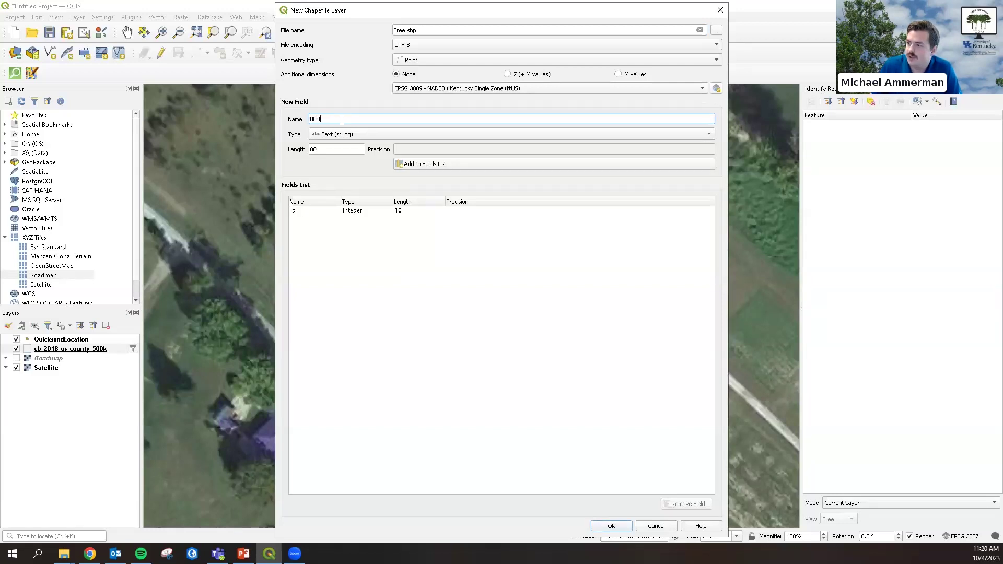
pyautogui.press('BackSpace')
pyautogui.press('BackSpace')
pyautogui.press('BackSpace')
pyautogui.write('DB')
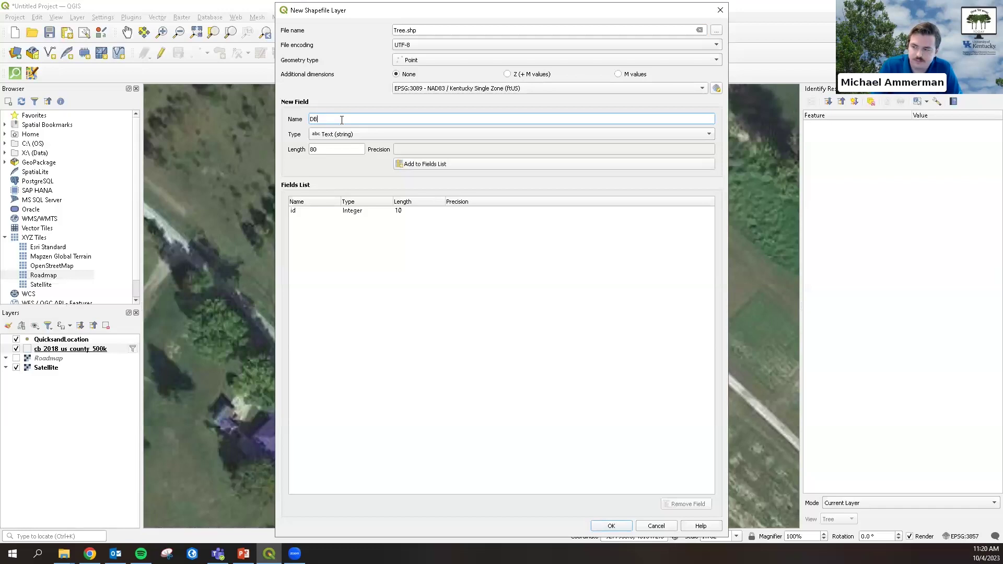
pyautogui.click(359, 138)
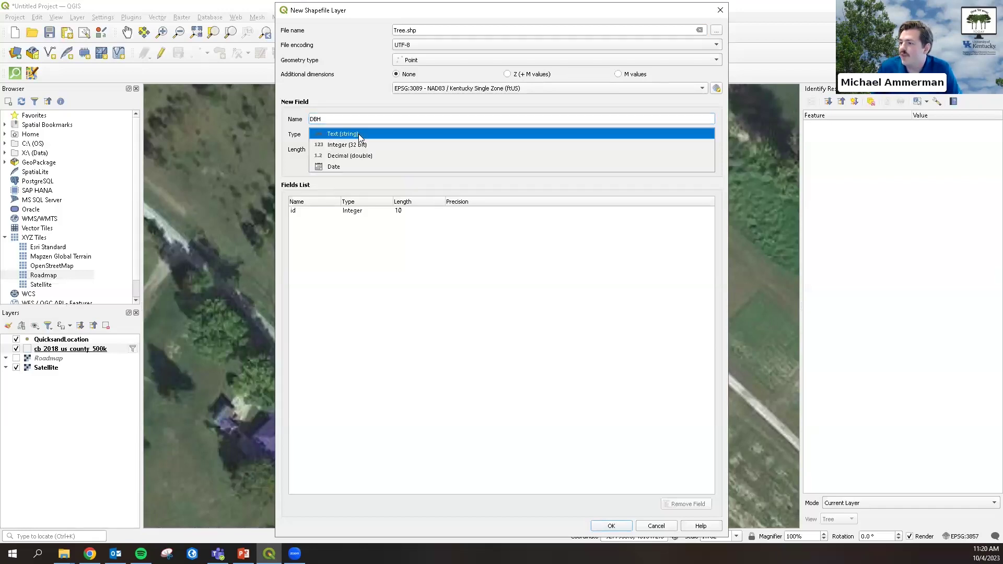
pyautogui.click(362, 145)
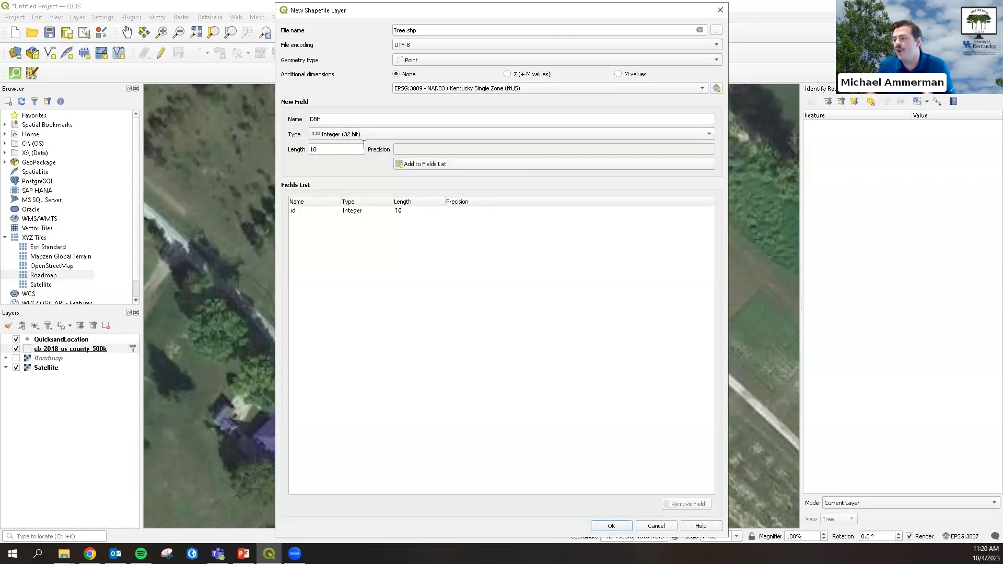
pyautogui.click(445, 166)
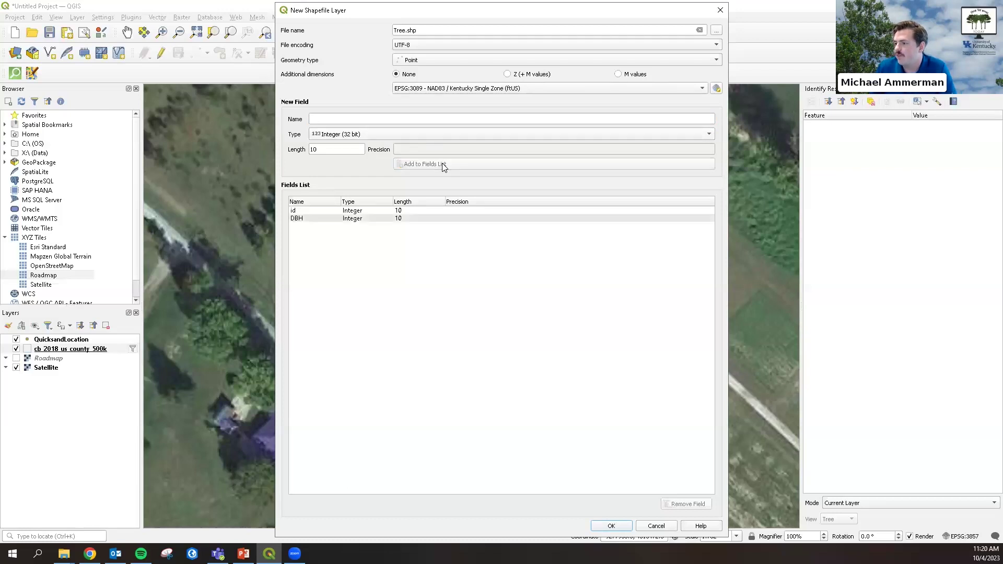
# Add a text field named species and create the Tree shapefile.
pyautogui.click(339, 137)
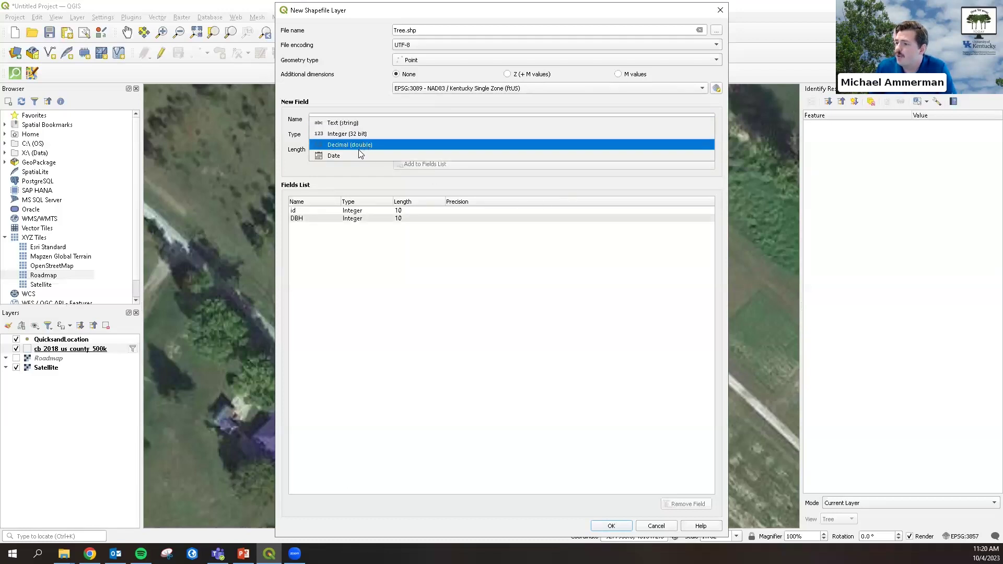
pyautogui.click(339, 124)
pyautogui.click(339, 120)
pyautogui.write('species')
pyautogui.click(327, 147)
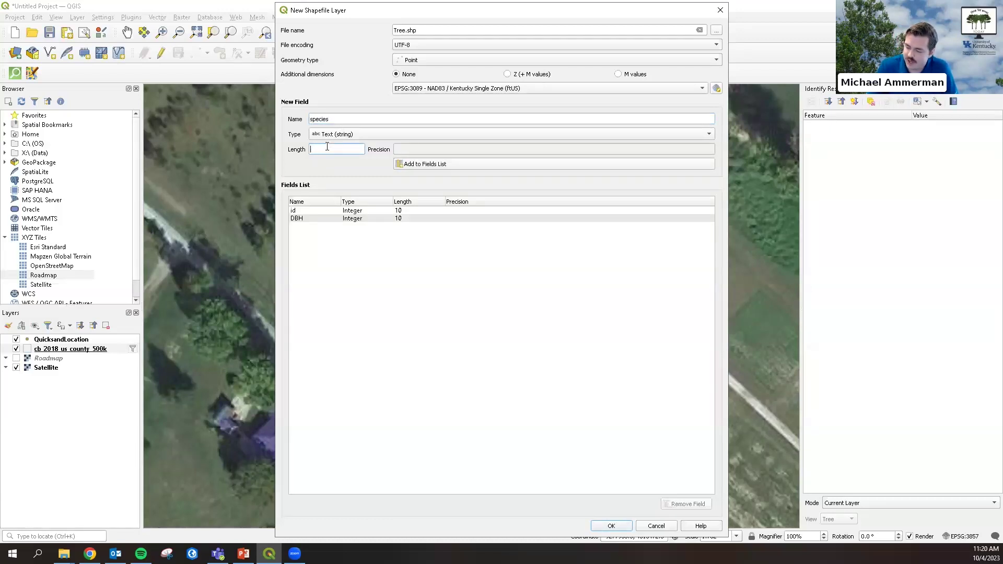
pyautogui.click(433, 165)
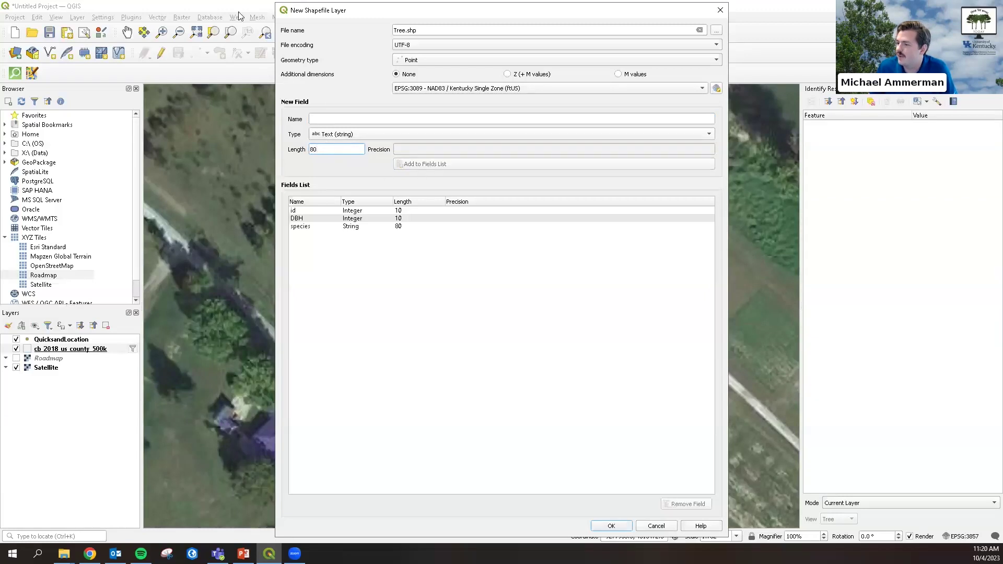
pyautogui.click(624, 527)
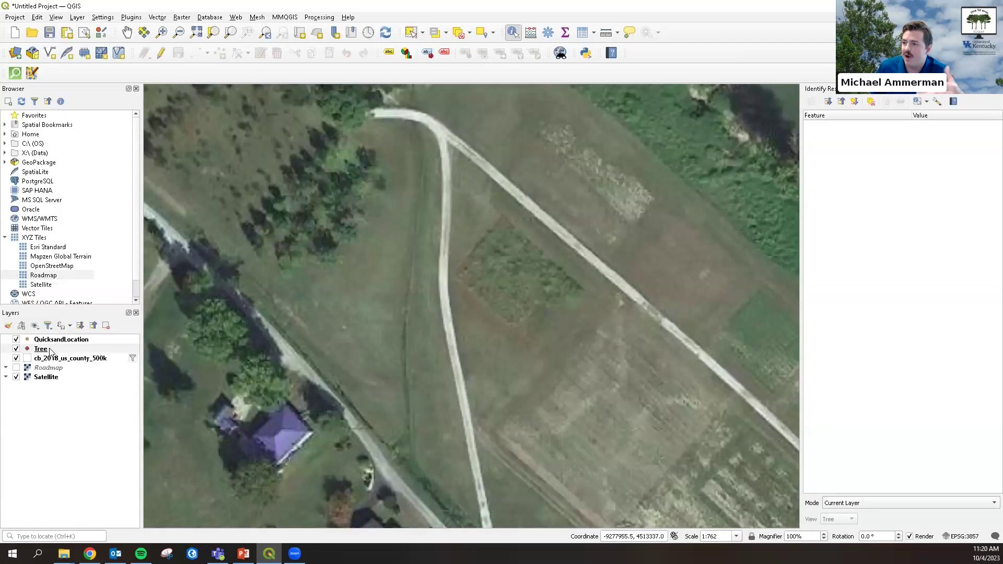
# Start editing the Tree layer and place the first tree point on the map.
pyautogui.click(163, 53)
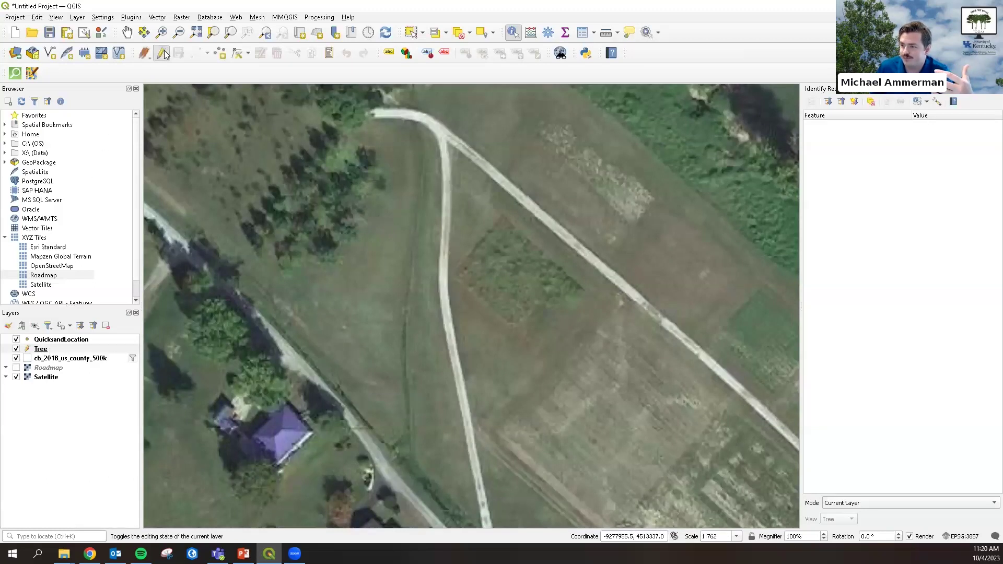
pyautogui.click(195, 53)
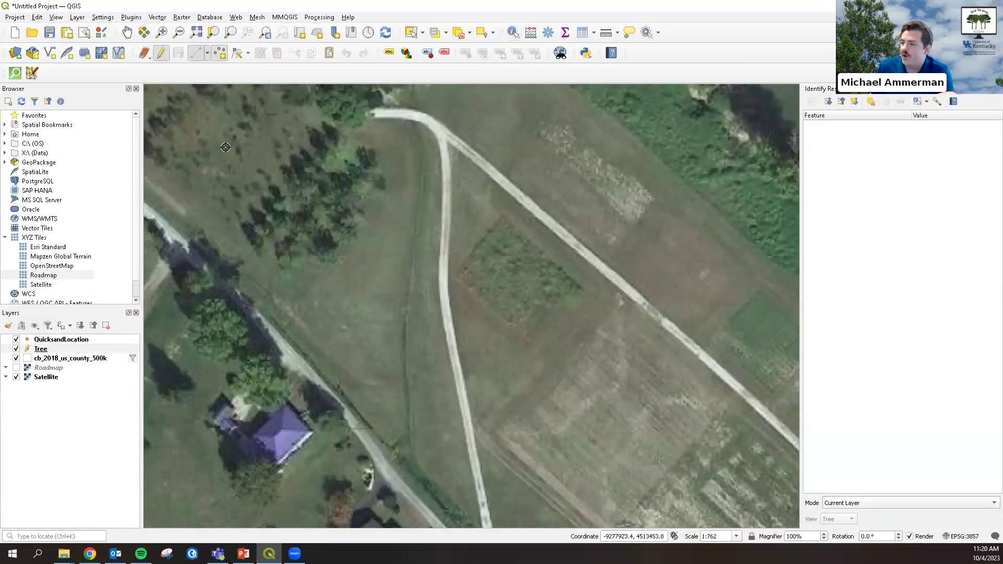
pyautogui.scroll(1, 298, 264)
pyautogui.scroll(-1, 307, 260)
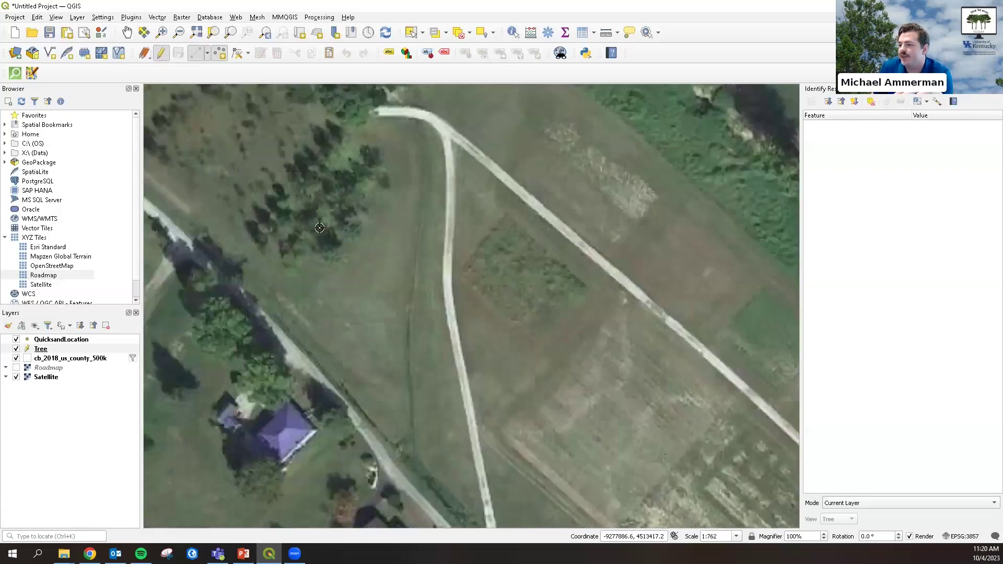
pyautogui.click(282, 203)
# Enter id 1, DBH 25 and a species starting with W, then save the feature.
pyautogui.write('1')
pyautogui.press('Tab')
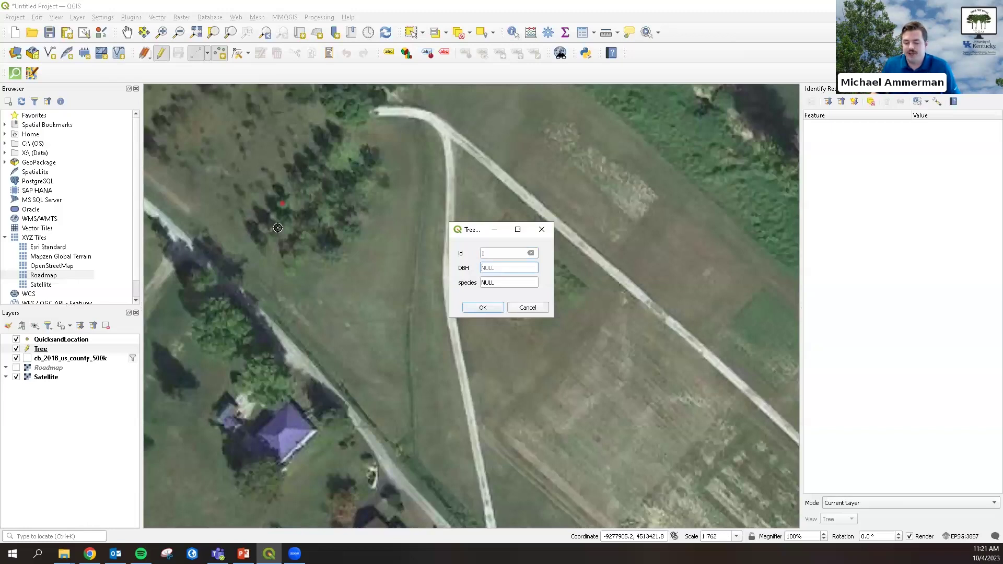
pyautogui.write('25')
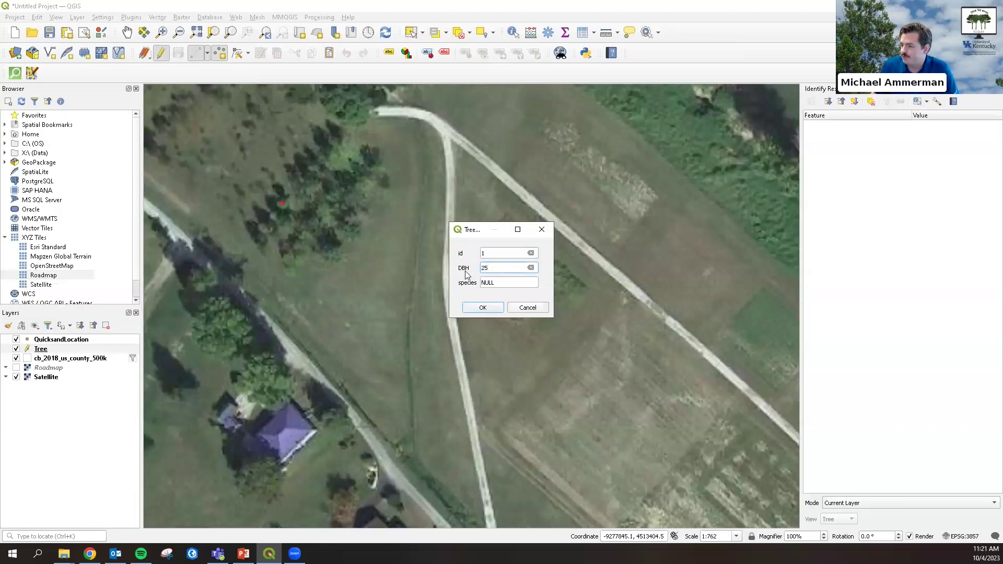
pyautogui.click(500, 280)
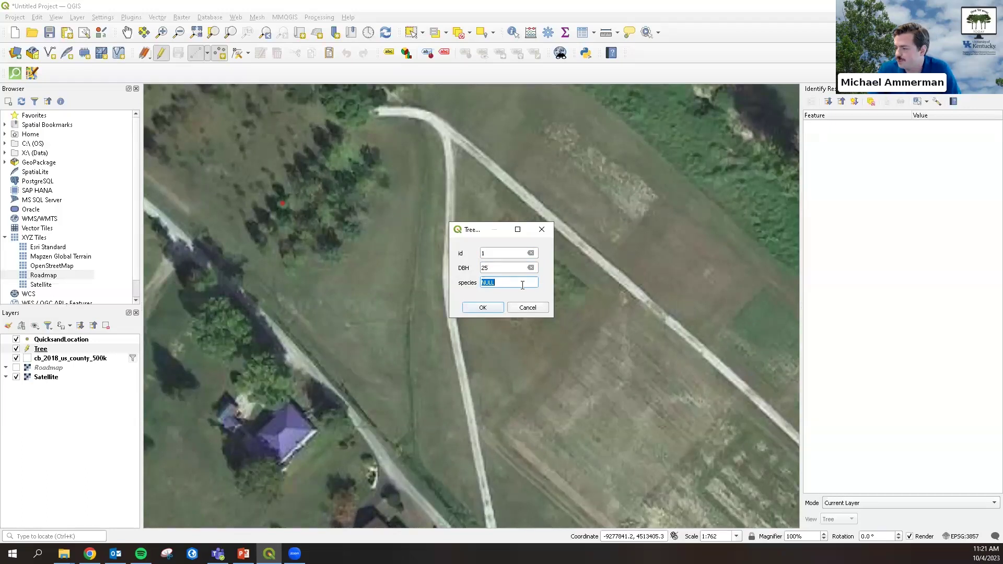
pyautogui.write('White')
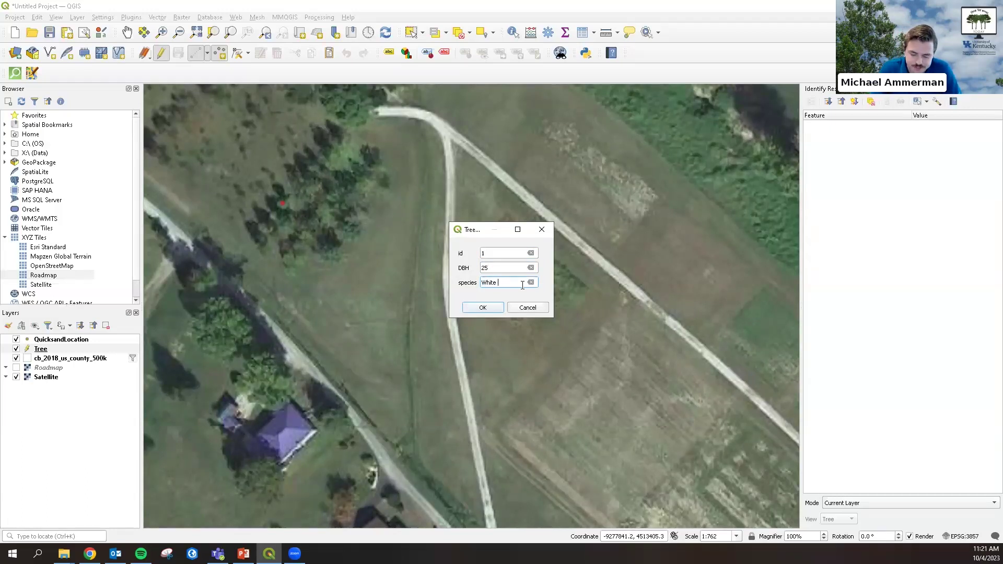
pyautogui.click(483, 309)
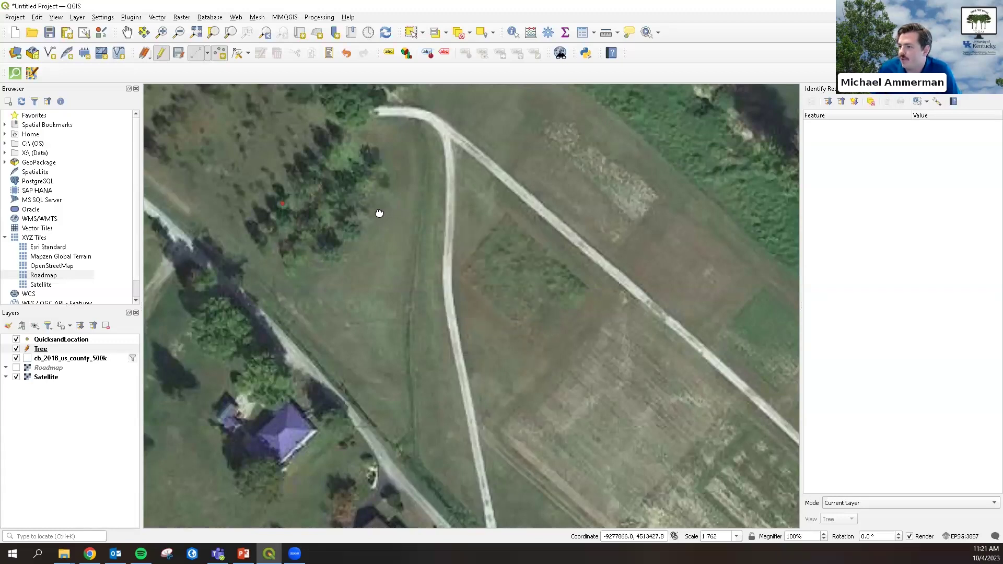
pyautogui.moveTo(380, 213); pyautogui.dragTo(472, 280)
# Add a second tree point with id 2, DBH 14 and species Red Oak.
pyautogui.click(290, 131)
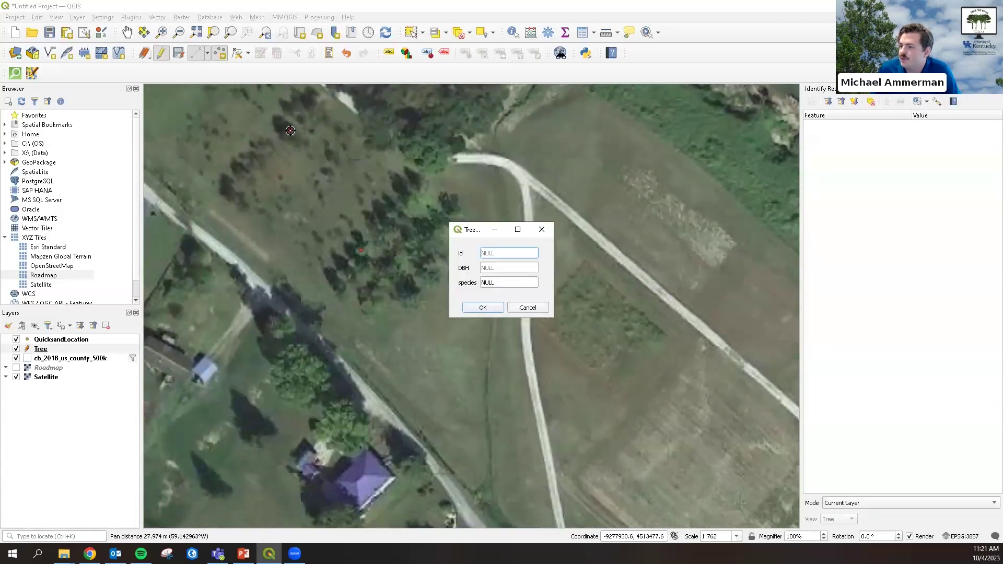
pyautogui.write('2')
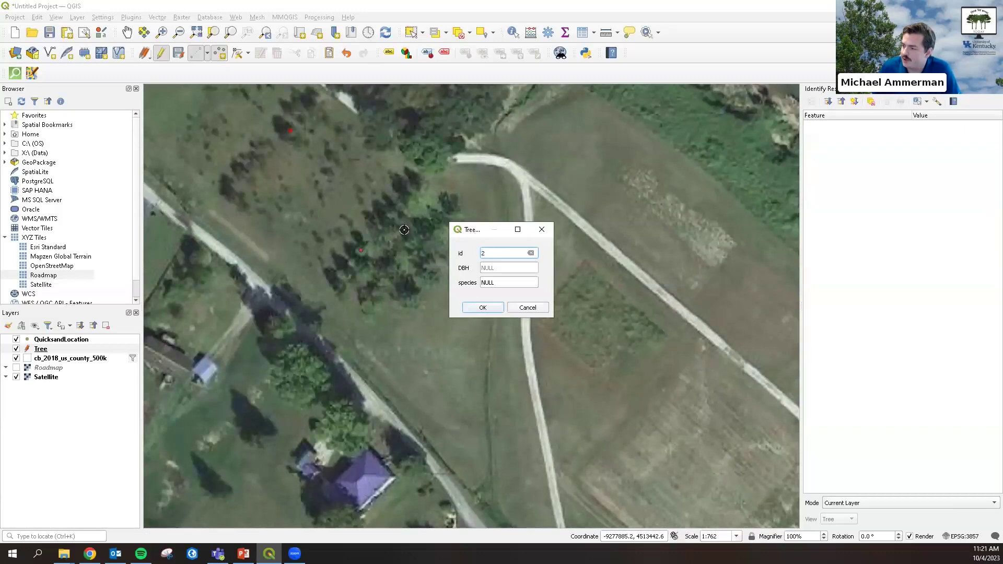
pyautogui.click(512, 266)
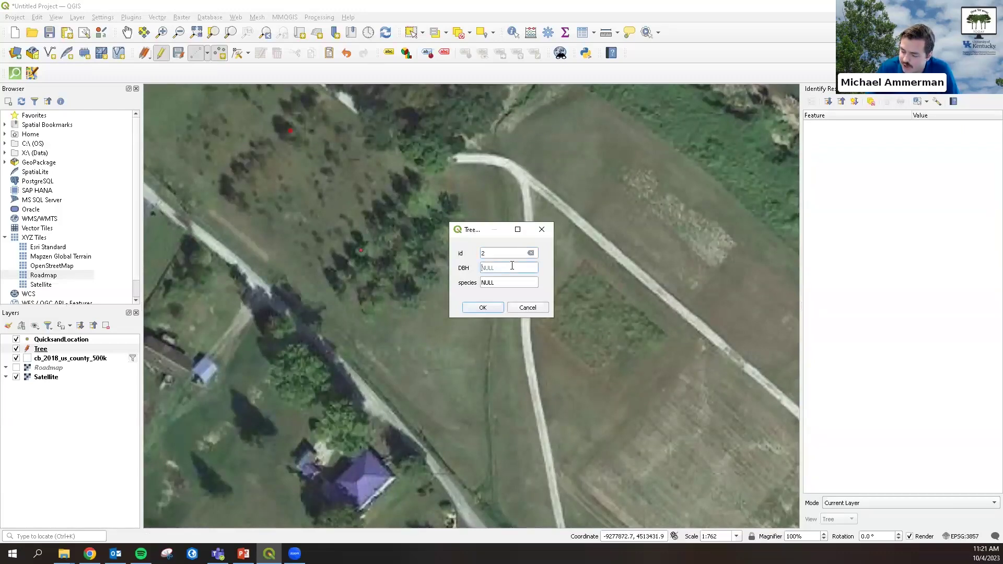
pyautogui.write('14')
pyautogui.click(505, 282)
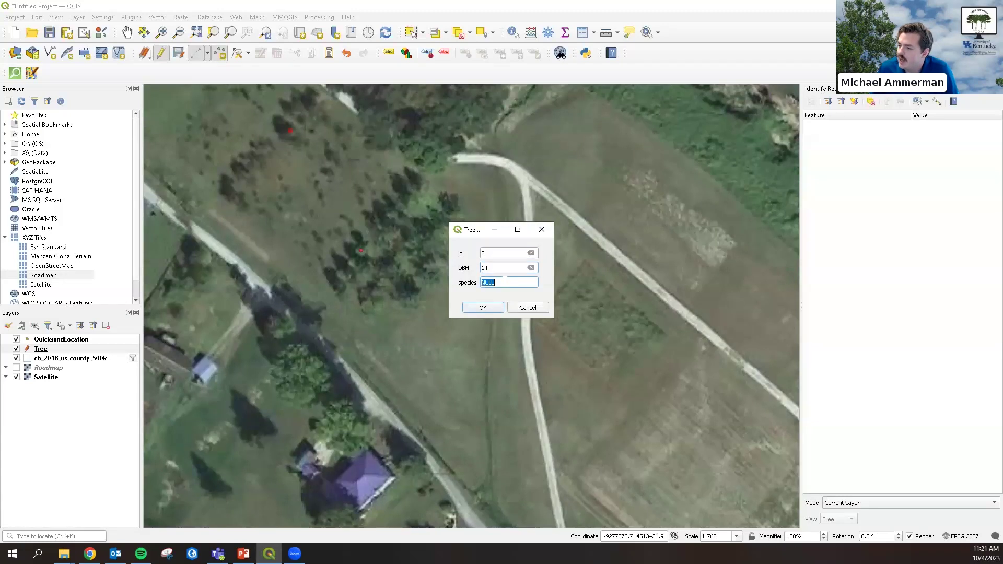
pyautogui.write('B')
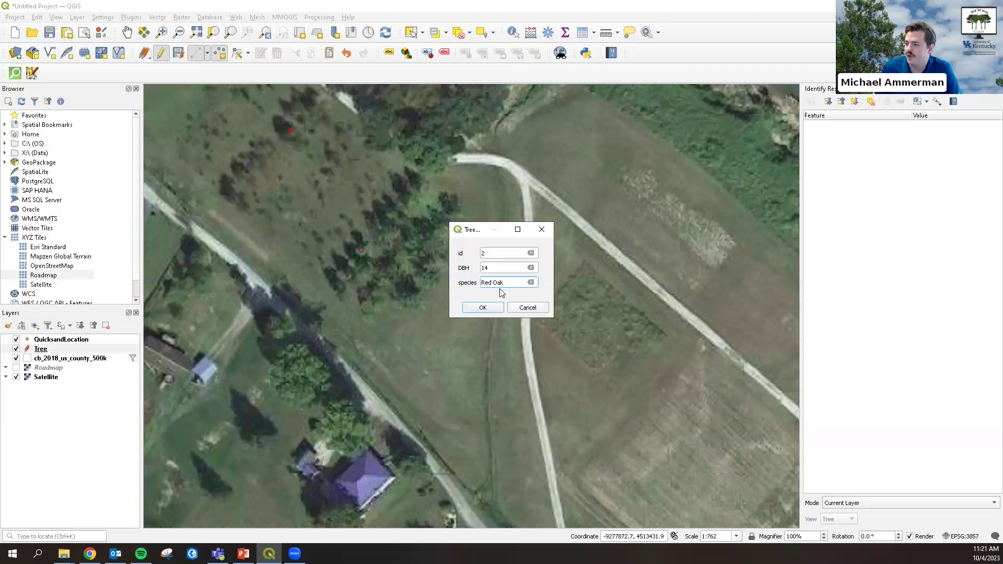
pyautogui.click(492, 307)
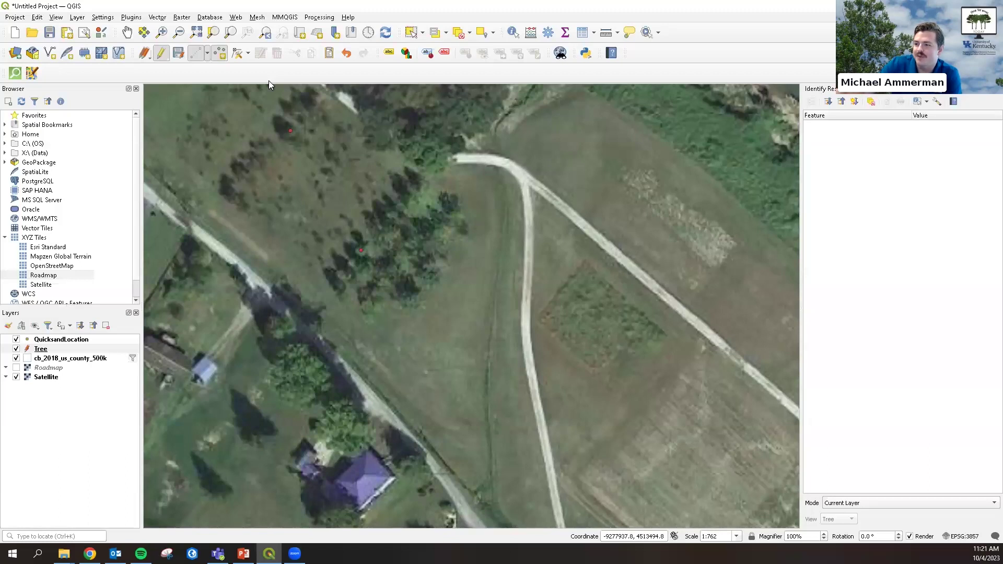
# Save the Tree layer edits and open the Tree layer's properties.
pyautogui.click(178, 53)
pyautogui.click(52, 350)
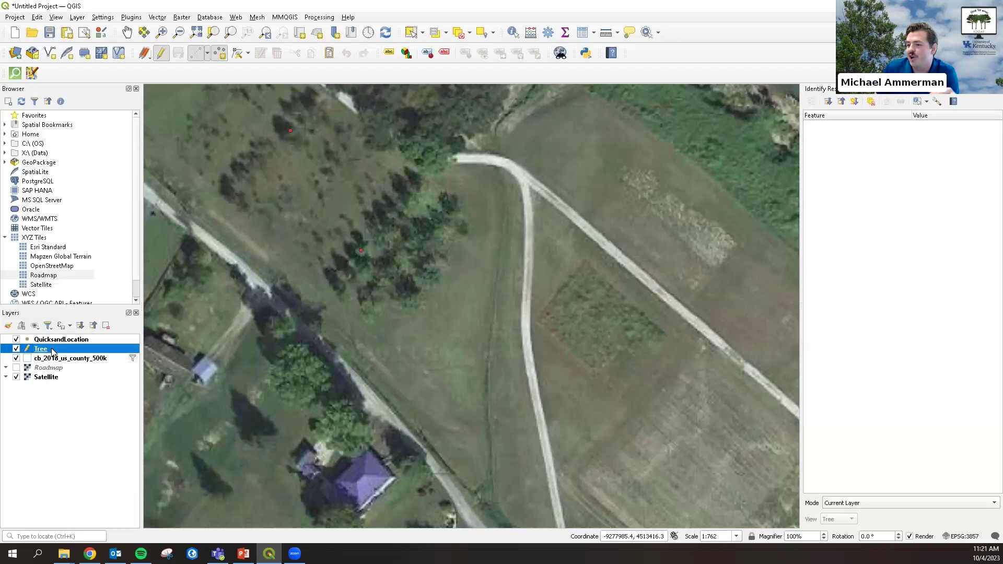
pyautogui.rightClick(53, 351)
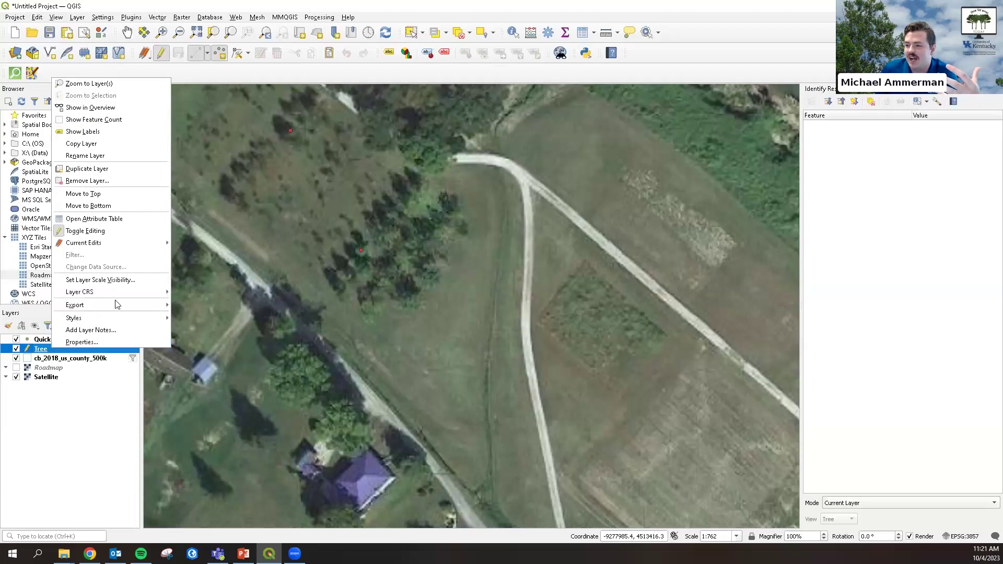
pyautogui.click(93, 340)
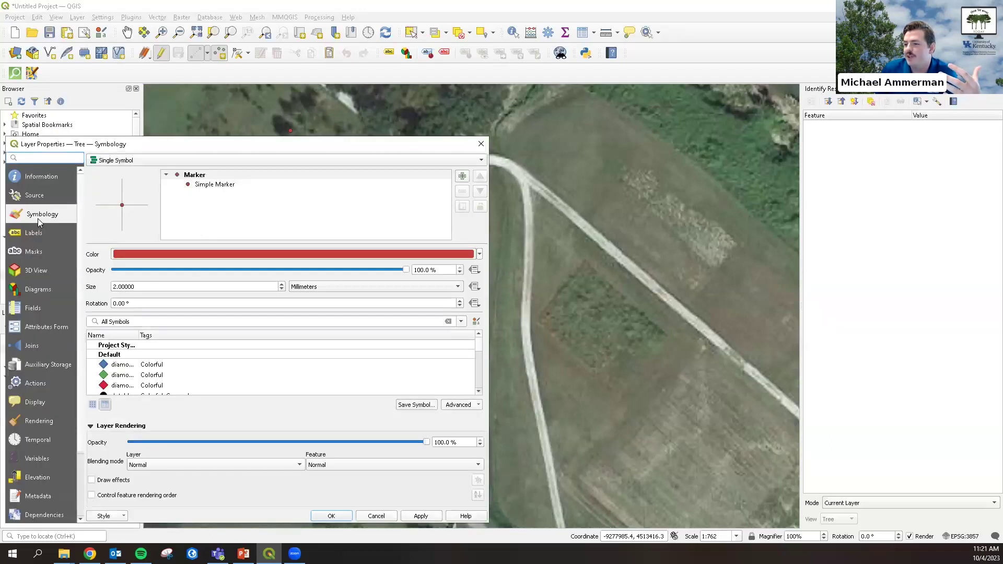
# Apply Categorized symbology on DBH to the Tree layer, giving separate 14 and 25 classes.
pyautogui.click(230, 186)
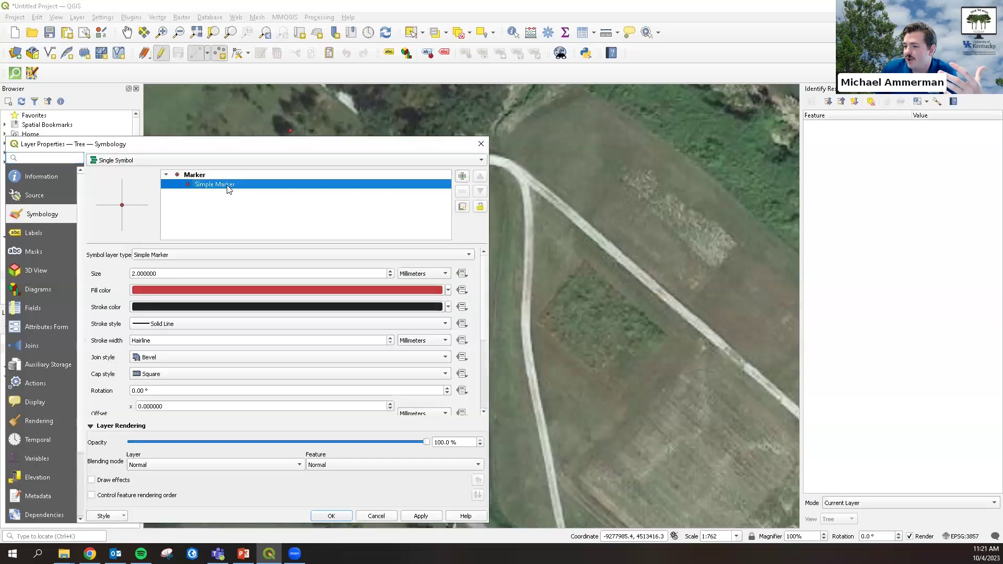
pyautogui.click(227, 176)
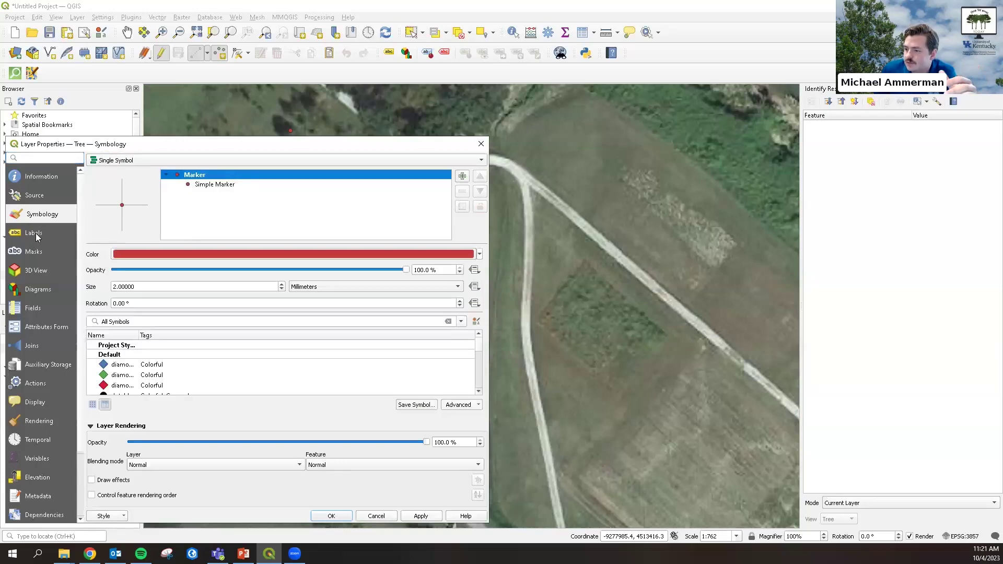
pyautogui.click(169, 160)
pyautogui.click(171, 174)
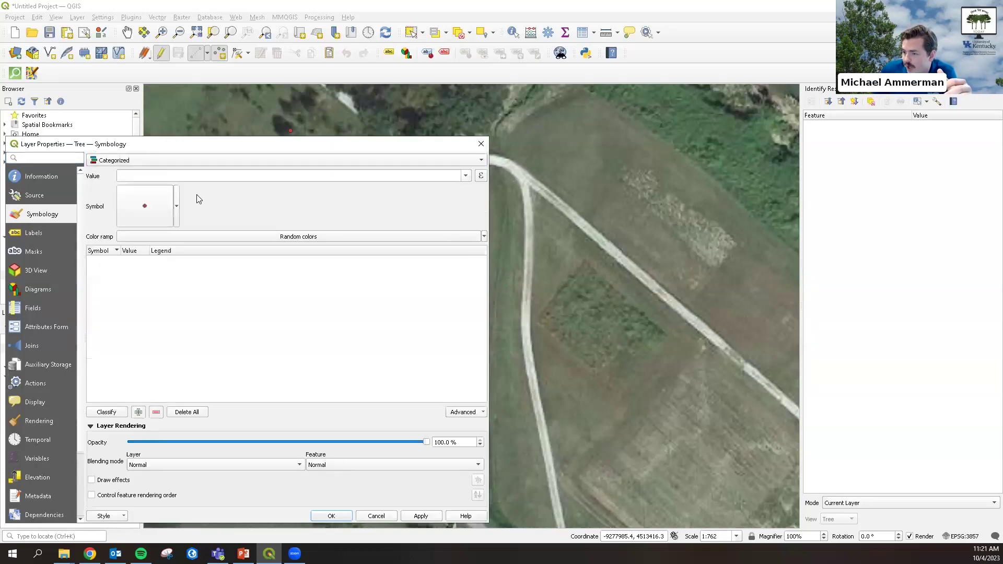
pyautogui.click(467, 176)
pyautogui.click(335, 204)
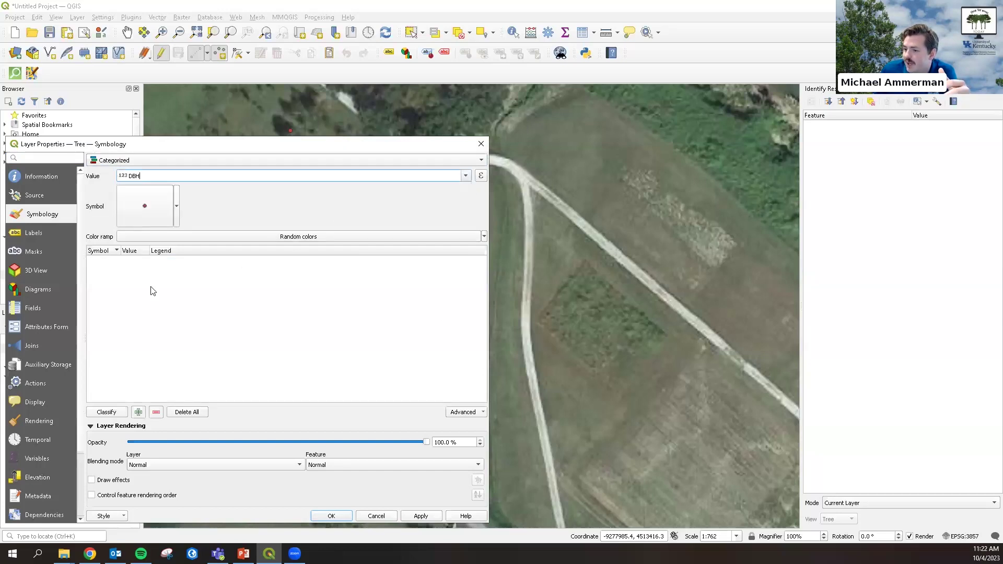
pyautogui.click(119, 411)
pyautogui.click(422, 517)
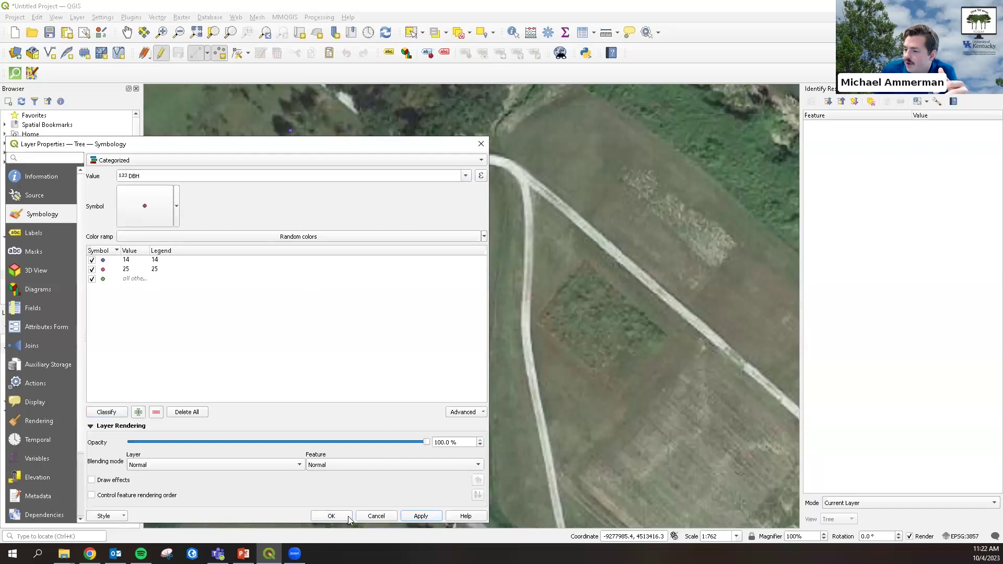
pyautogui.click(332, 517)
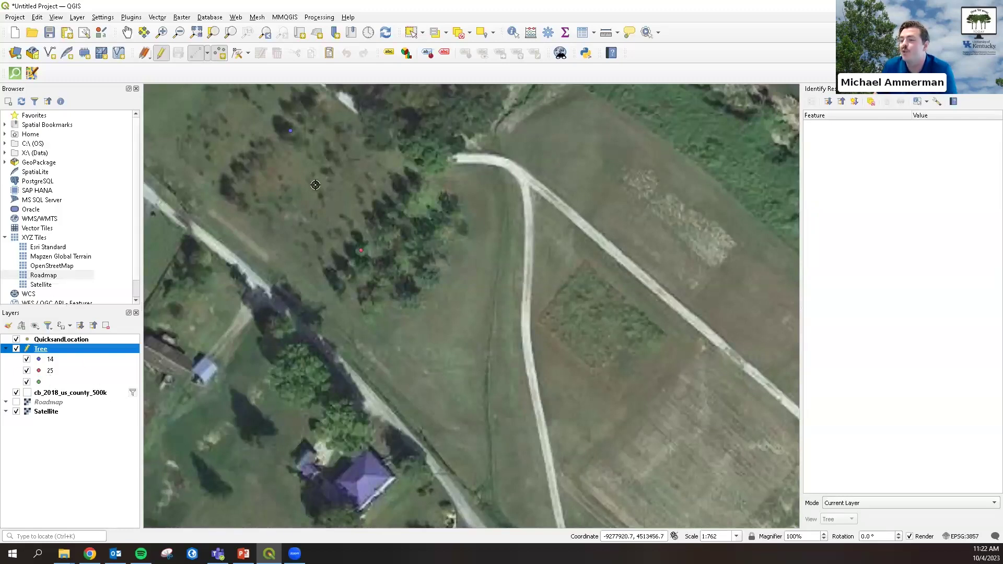
# Zoom out to about 1:3048 to show the farm, buildings and river bend.
pyautogui.scroll(-2, 365, 243)
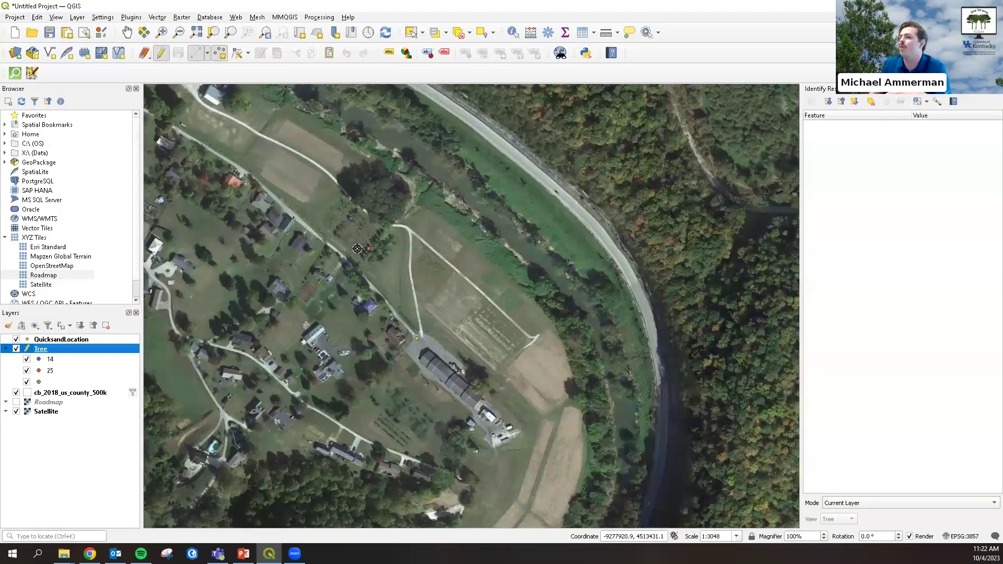
pyautogui.moveTo(489, 450); pyautogui.dragTo(443, 345)
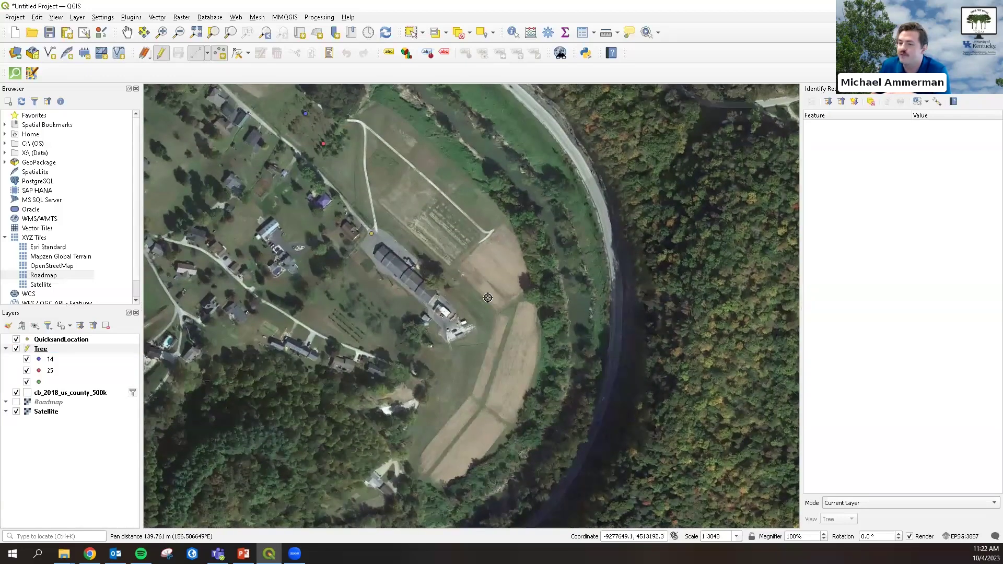
# Create field.shp as a Polygon shapefile in EPSG:3089 Kentucky Single Zone.
pyautogui.click(82, 18)
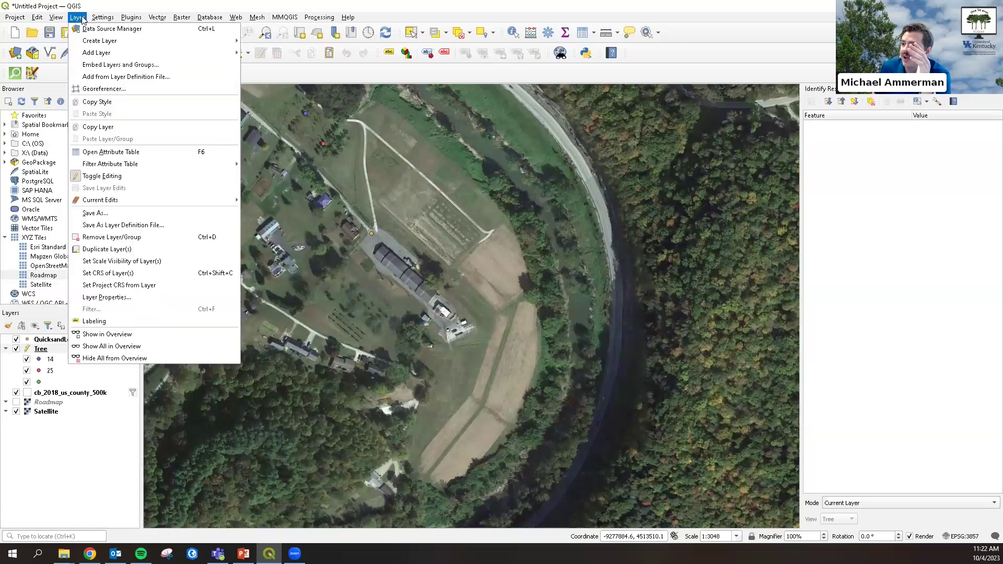
pyautogui.moveTo(88, 40)
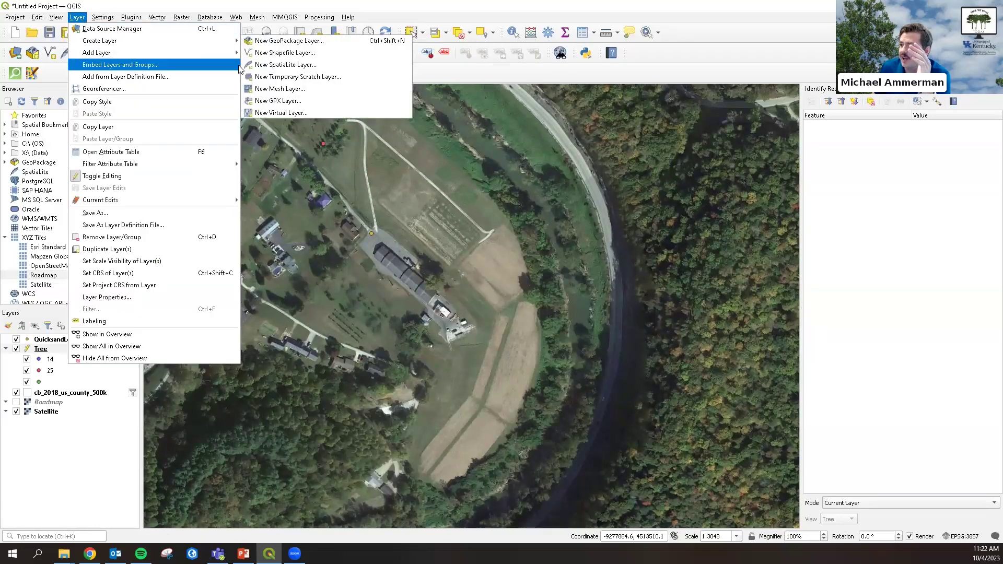
pyautogui.click(284, 53)
pyautogui.click(403, 31)
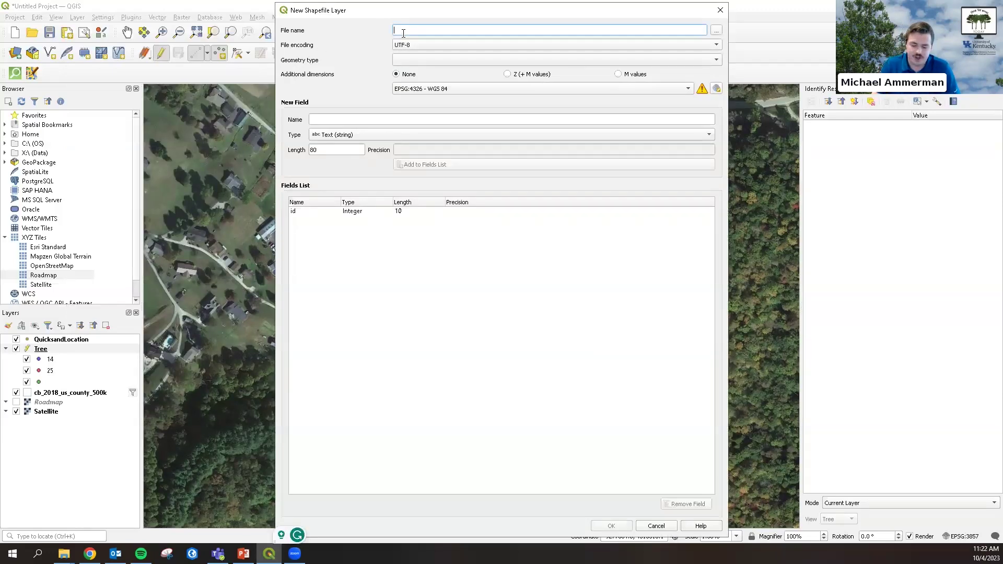
pyautogui.write('fi')
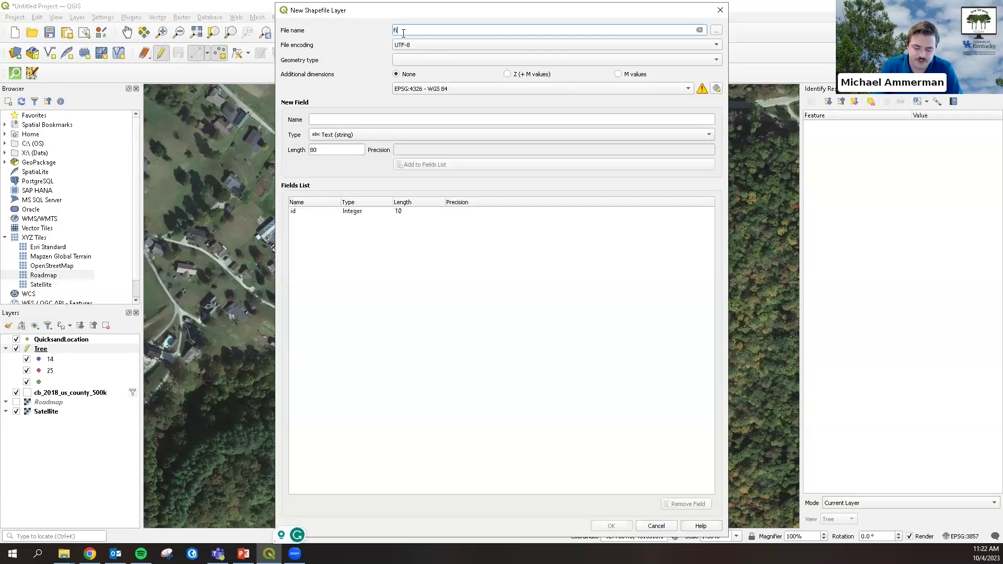
pyautogui.write('eld')
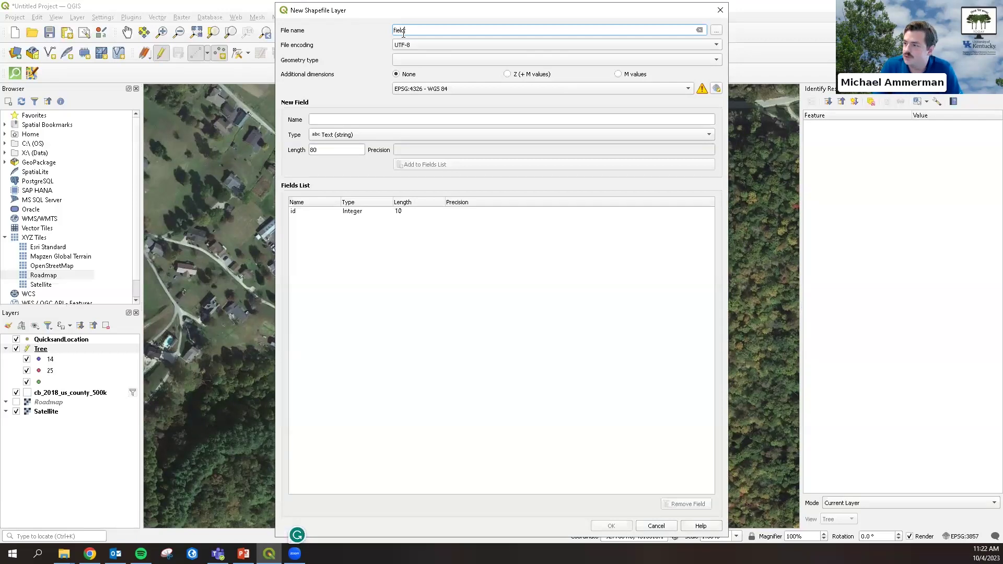
pyautogui.click(405, 60)
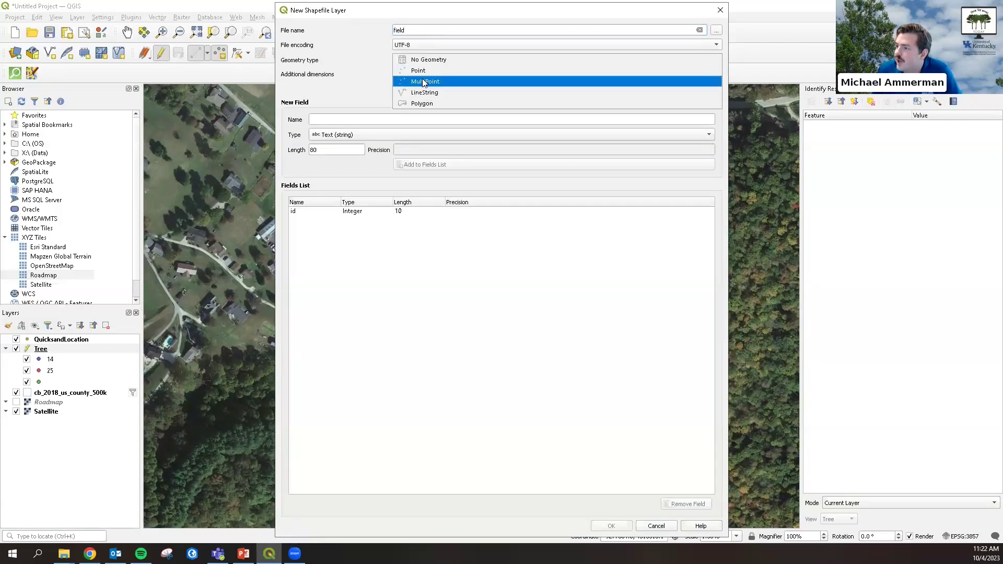
pyautogui.click(435, 103)
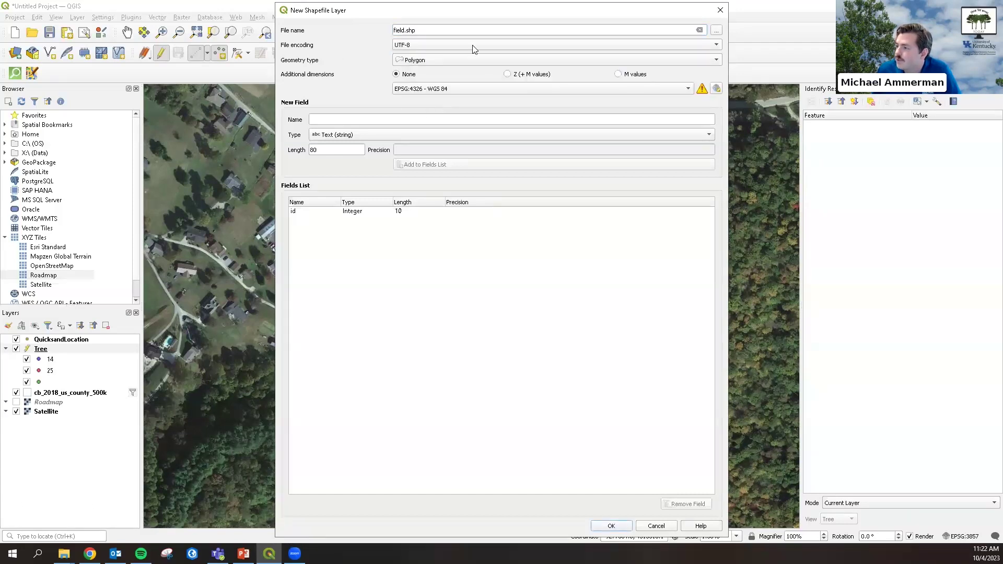
pyautogui.click(682, 89)
pyautogui.click(563, 123)
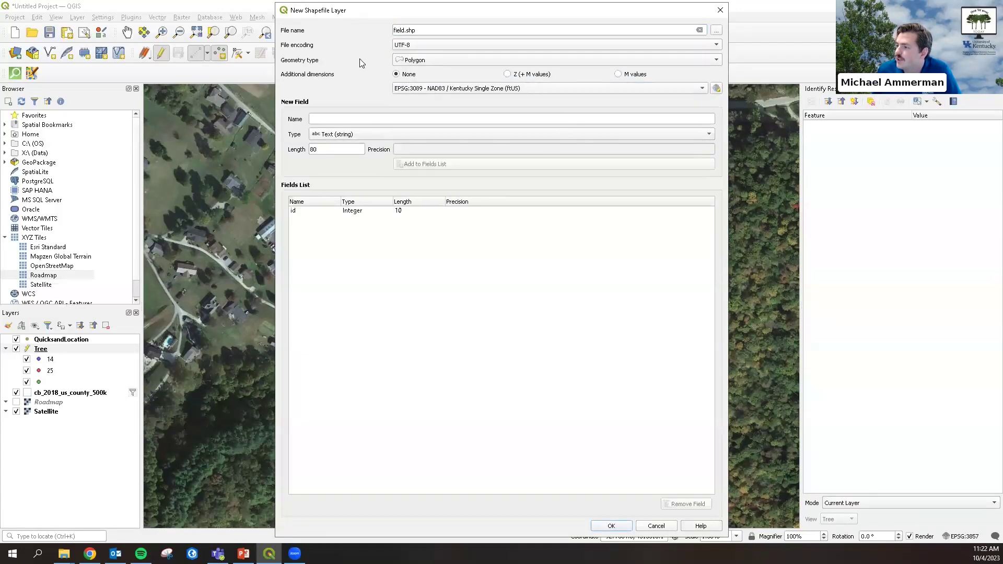
pyautogui.click(374, 119)
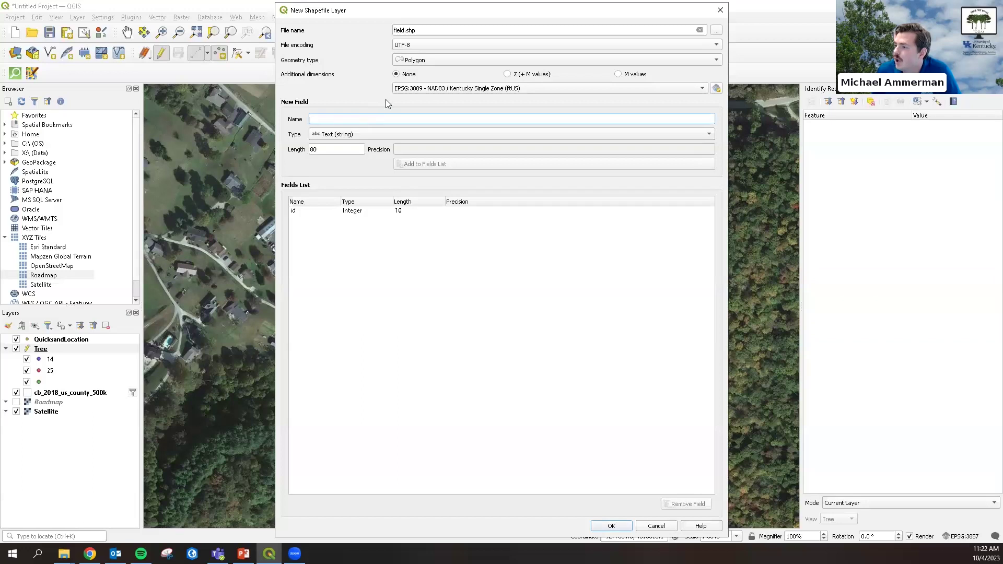
pyautogui.click(611, 526)
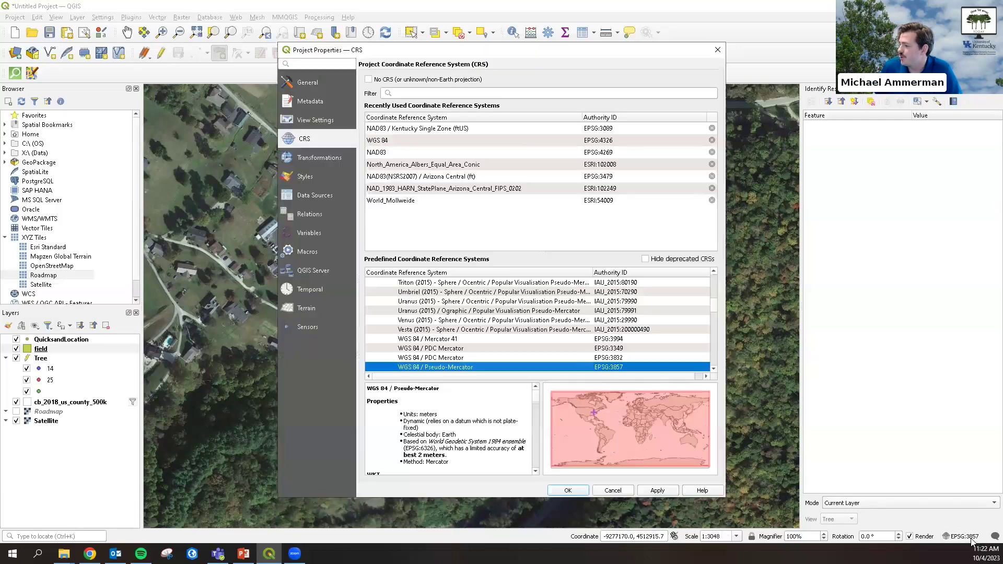
# Switch the project CRS to NAD83 / Kentucky Single Zone (ftUS), EPSG:3089, and apply it.
pyautogui.click(963, 537)
pyautogui.click(455, 128)
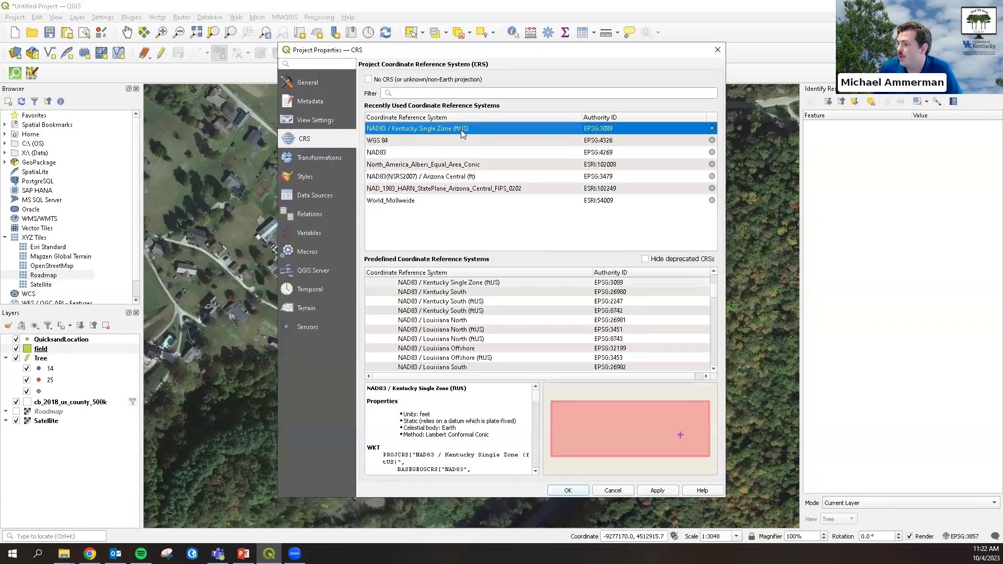
pyautogui.click(667, 493)
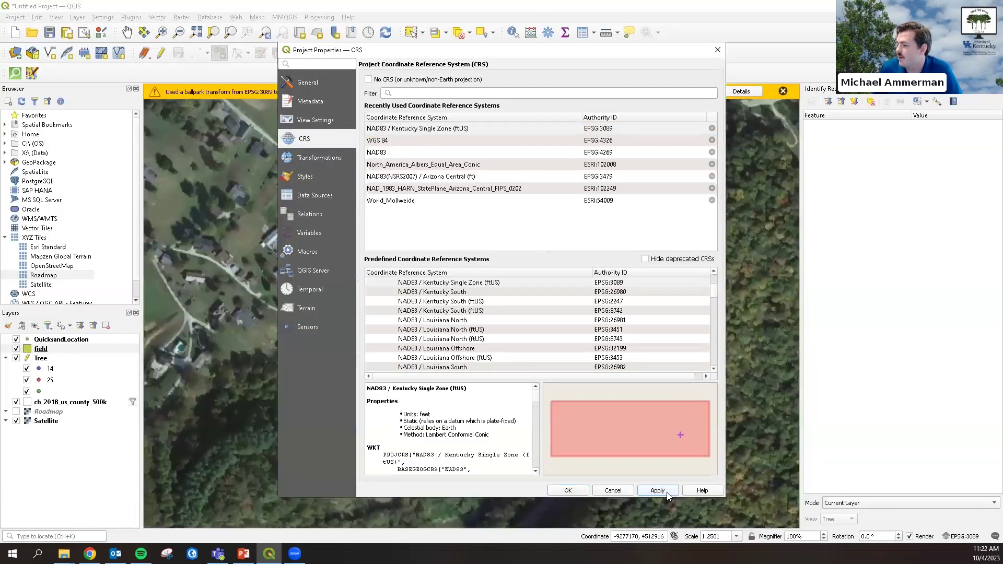
pyautogui.click(571, 493)
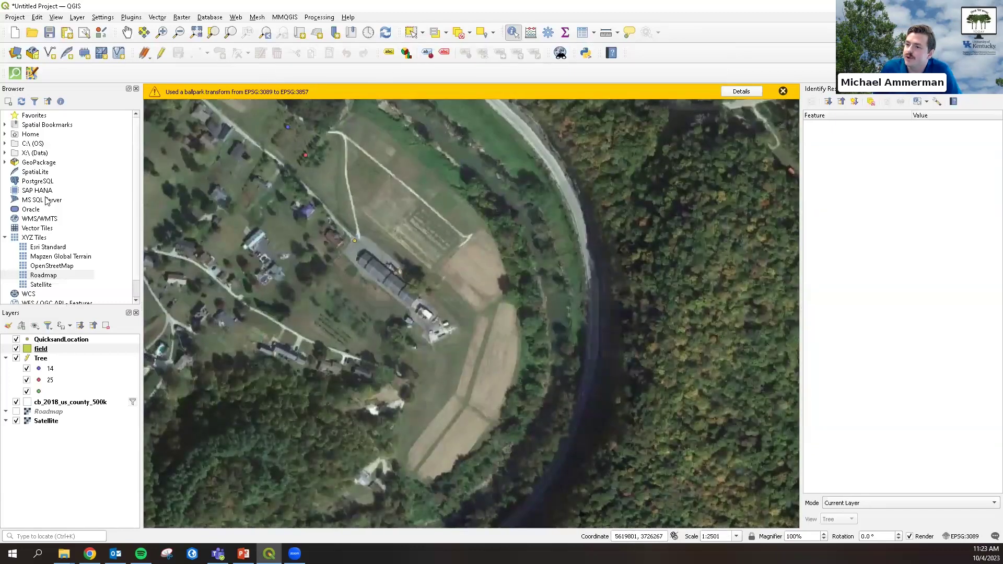
# Turn on editing for the field layer and begin tracing the crop field's upper corners.
pyautogui.click(145, 55)
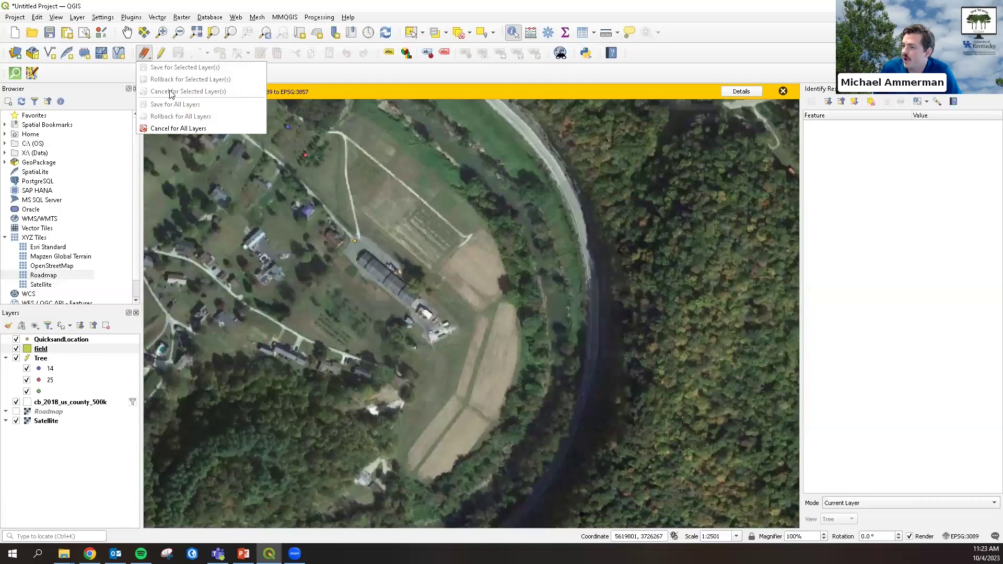
pyautogui.click(161, 54)
pyautogui.click(219, 53)
pyautogui.scroll(1, 466, 274)
pyautogui.click(502, 180)
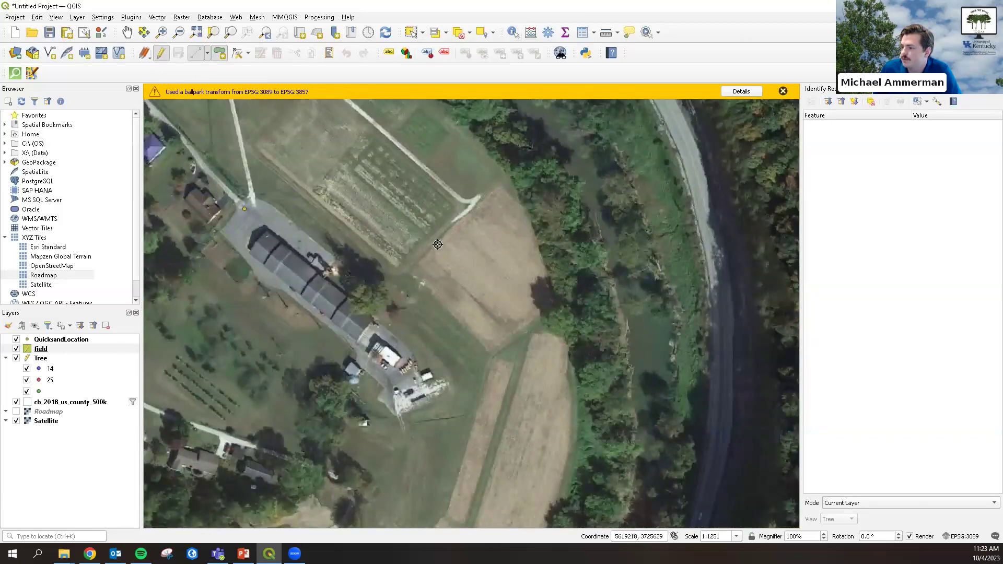
pyautogui.click(410, 266)
pyautogui.click(485, 349)
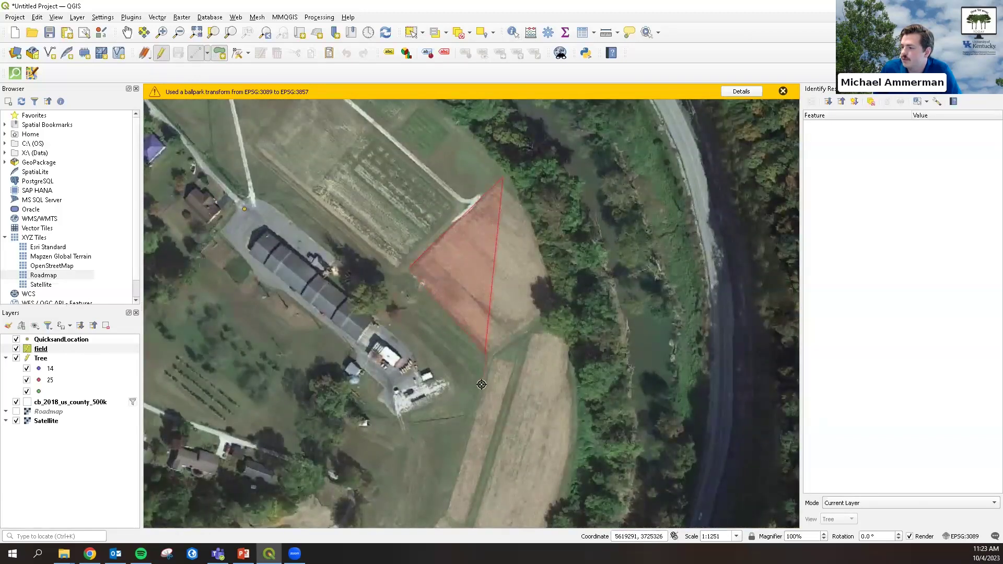
# Continue the outline along the field's left, bottom and right edges and close the polygon.
pyautogui.scroll(-1, 483, 381)
pyautogui.moveTo(462, 433); pyautogui.dragTo(455, 357)
pyautogui.click(458, 374)
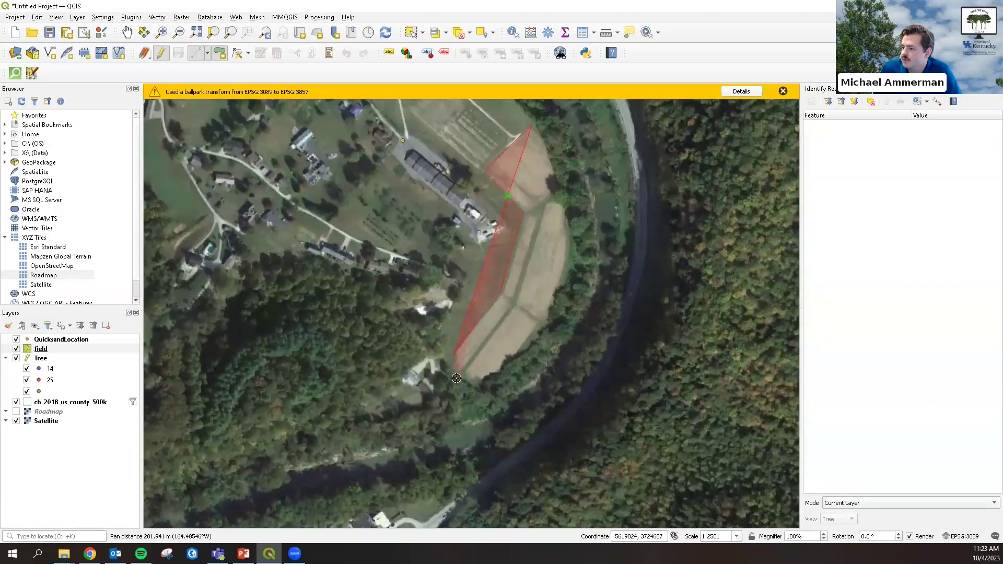
pyautogui.click(485, 386)
pyautogui.click(493, 386)
pyautogui.click(542, 324)
pyautogui.click(567, 254)
pyautogui.click(569, 205)
pyautogui.click(553, 150)
pyautogui.rightClick(541, 129)
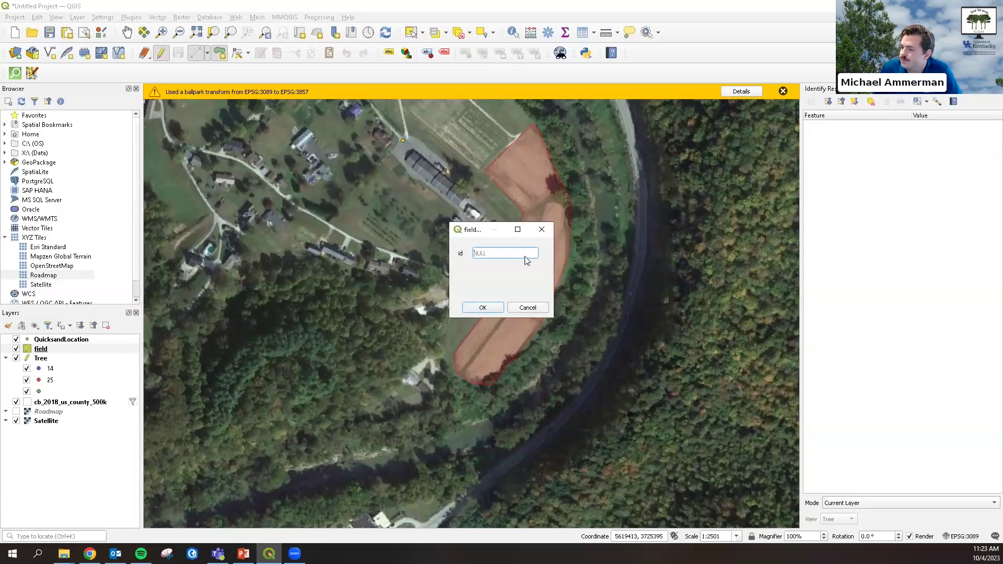
# Give the new polygon id 1, save the field layer edits and stop editing.
pyautogui.write('1')
pyautogui.click(485, 307)
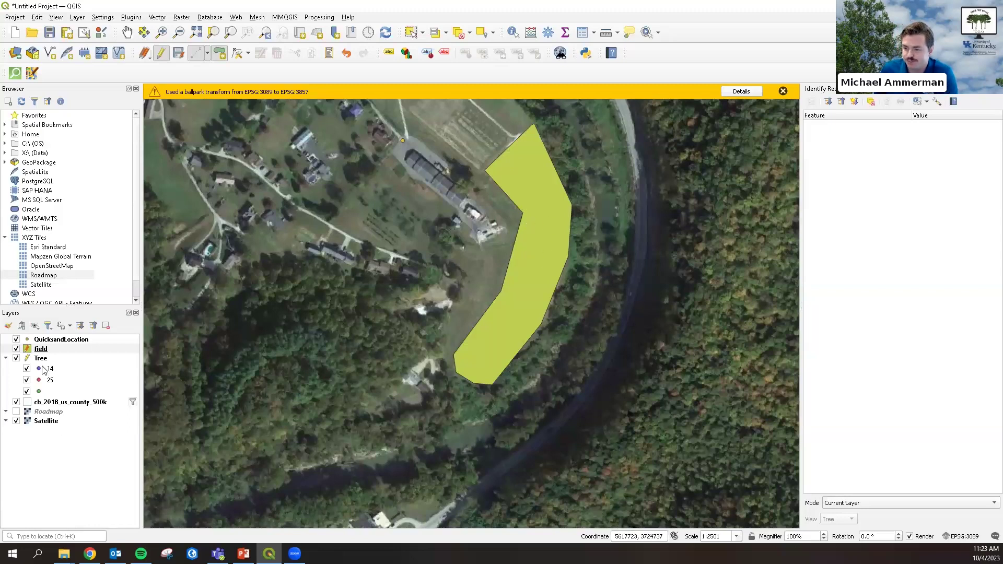
pyautogui.click(179, 55)
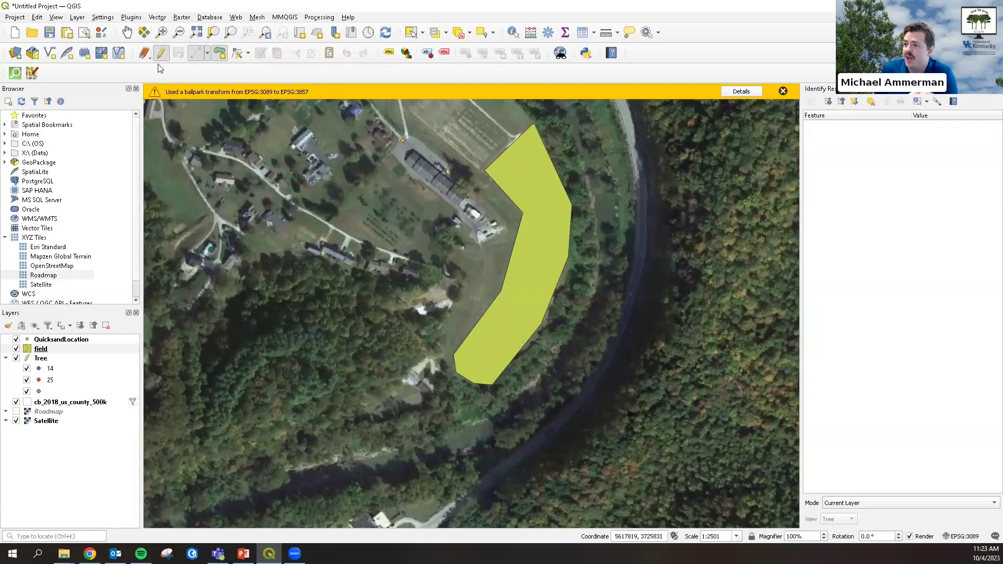
pyautogui.click(161, 54)
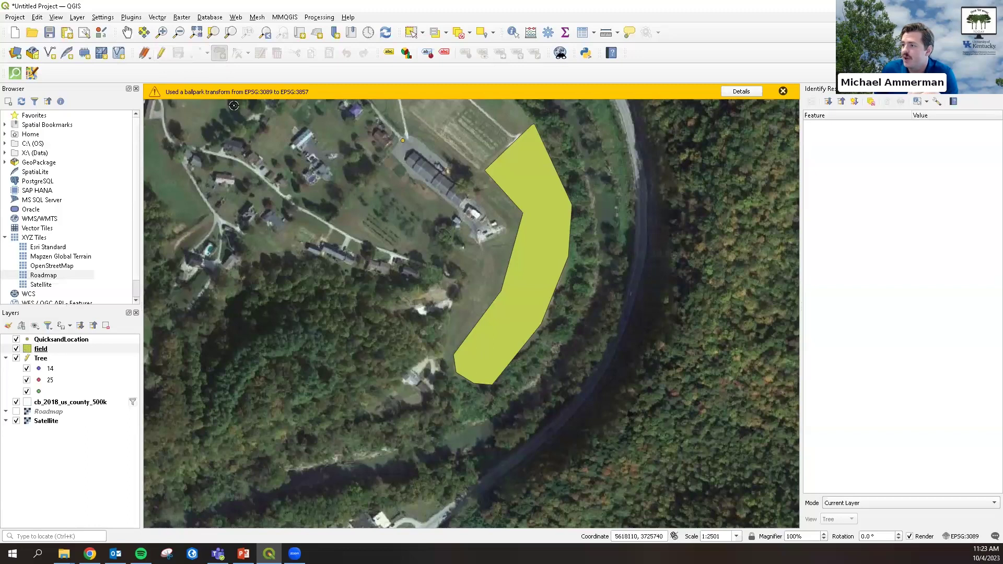
pyautogui.rightClick(49, 353)
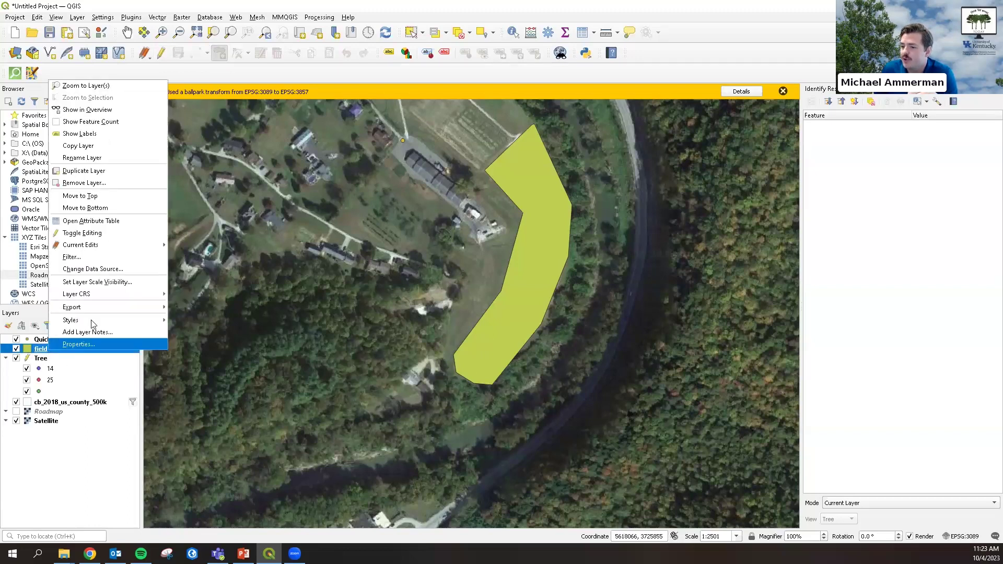
# In the field layer's attribute table, add a decimal 'size' field computed as $area (22184.493).
pyautogui.click(79, 220)
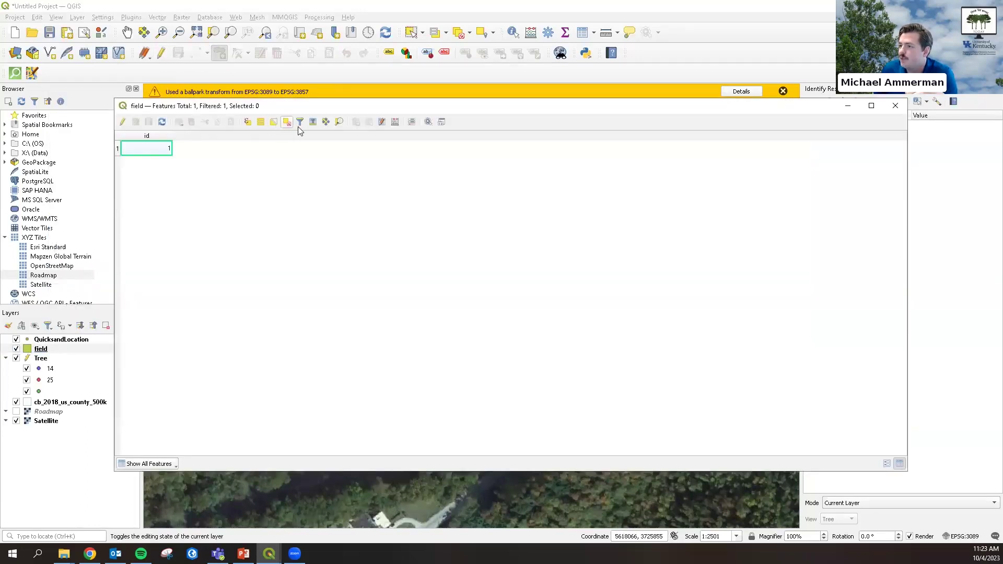
pyautogui.click(395, 122)
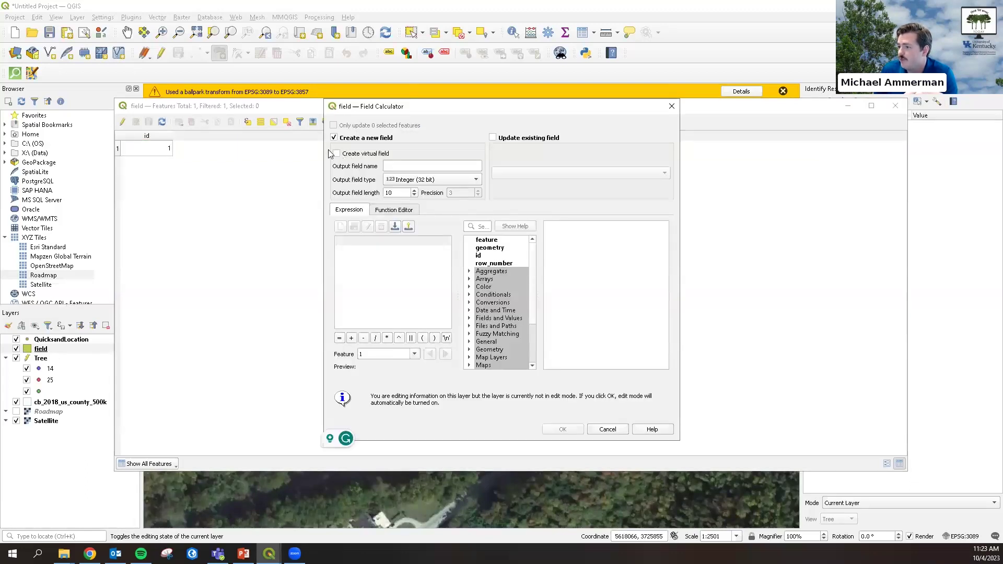
pyautogui.click(407, 164)
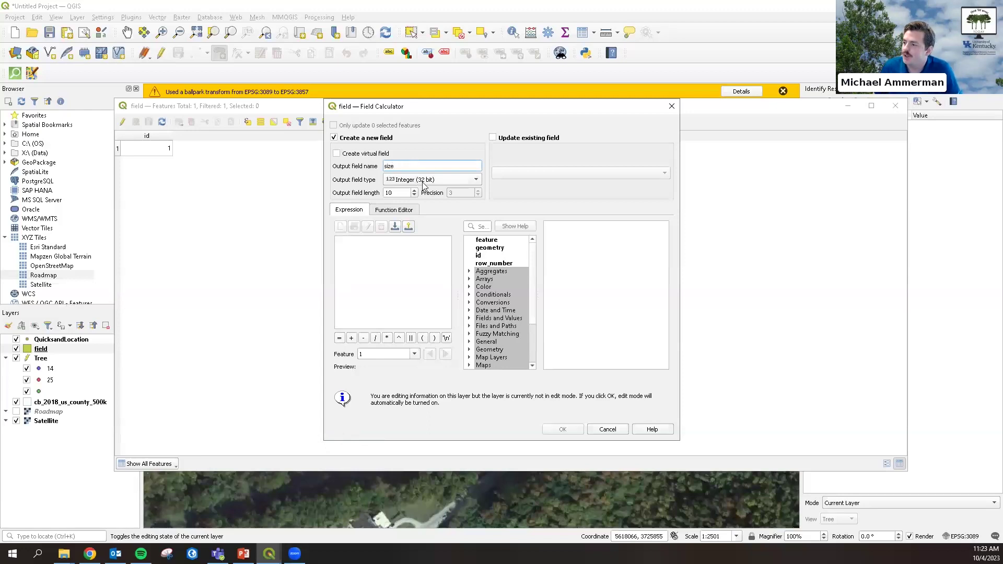
pyautogui.click(425, 180)
pyautogui.click(415, 194)
pyautogui.click(428, 269)
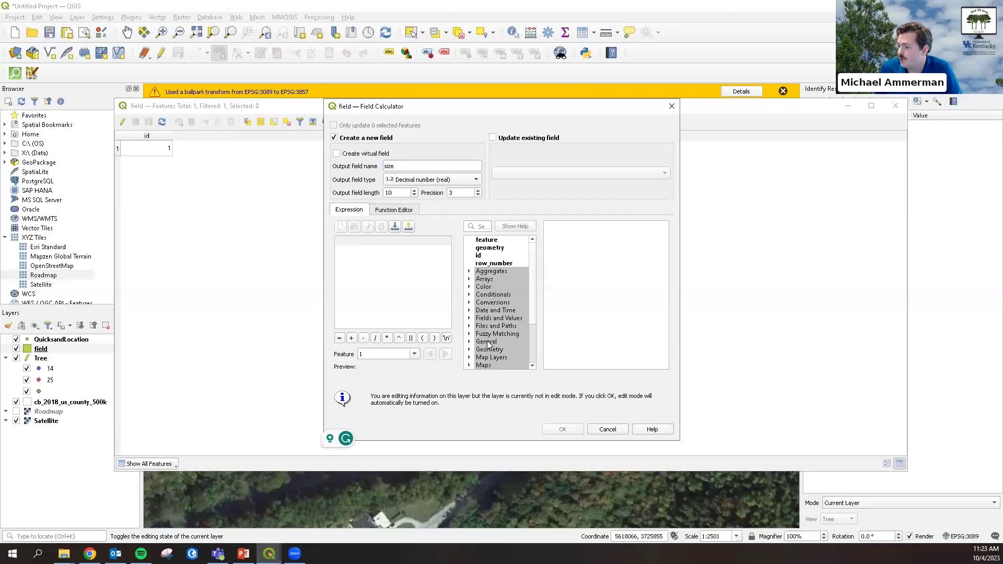
pyautogui.click(469, 350)
pyautogui.scroll(-1, 469, 354)
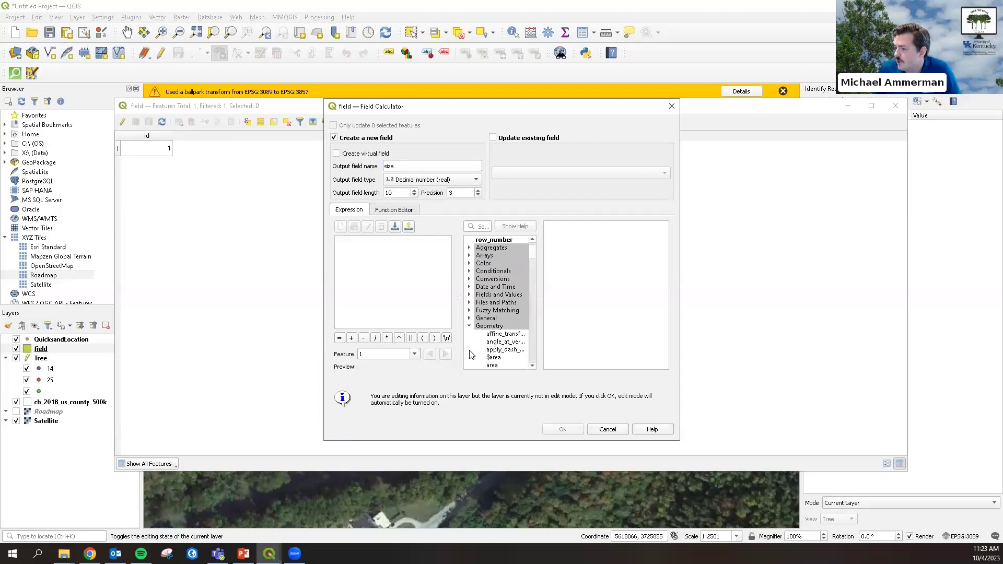
pyautogui.doubleClick(494, 358)
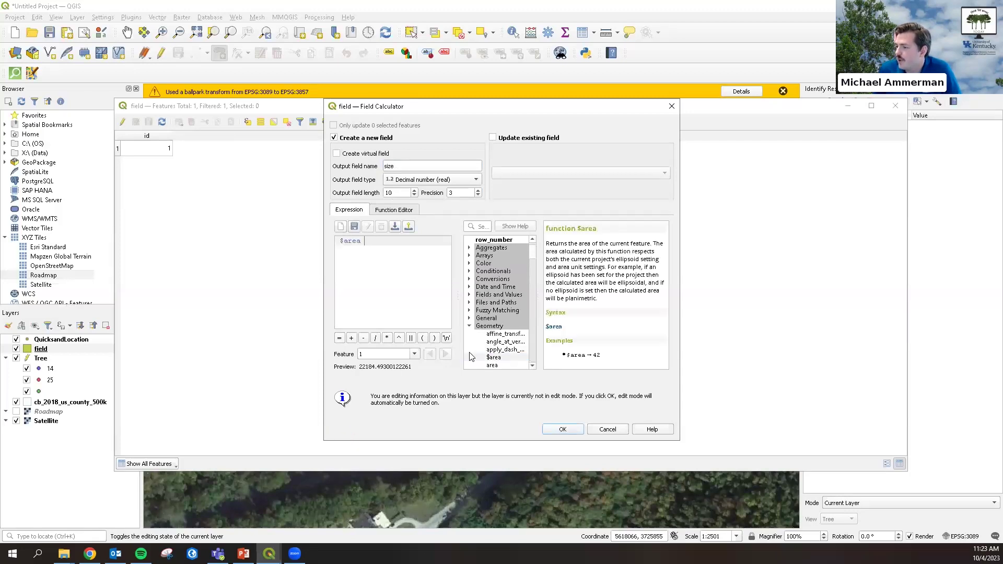
pyautogui.click(577, 430)
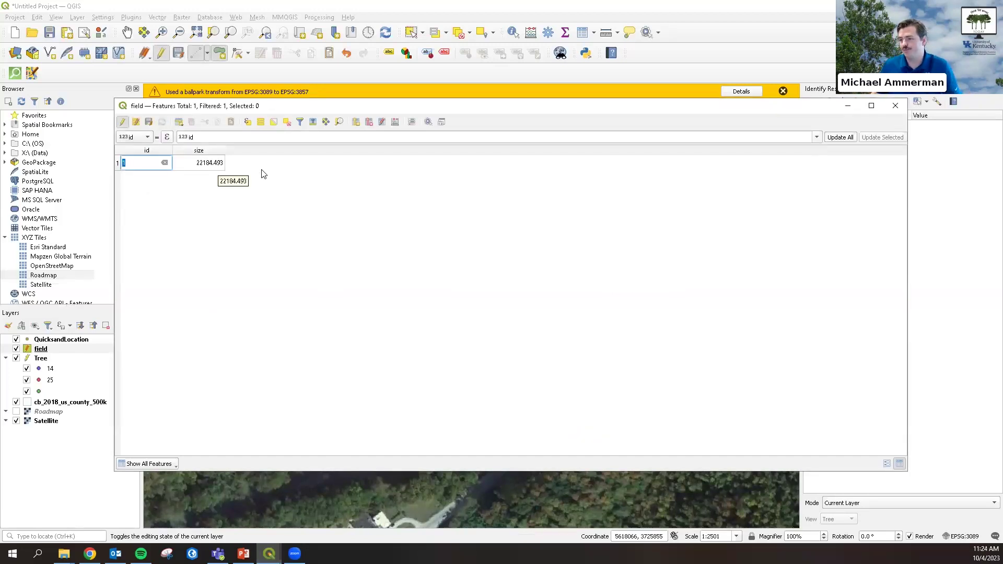
pyautogui.press('Return')
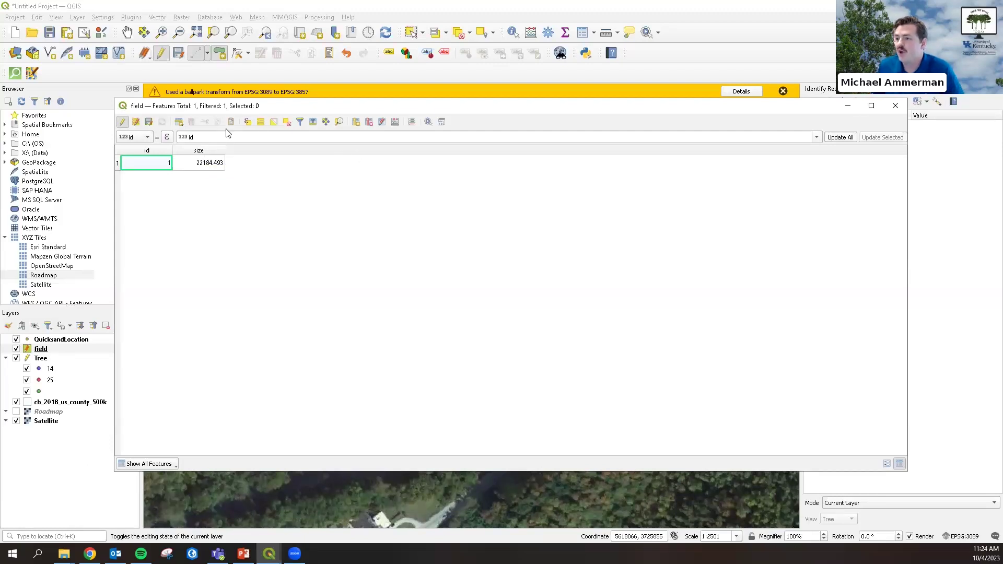
pyautogui.click(395, 122)
# Create a decimal Area_Acres field as size/4047 (5.482), then close the attribute table.
pyautogui.click(433, 165)
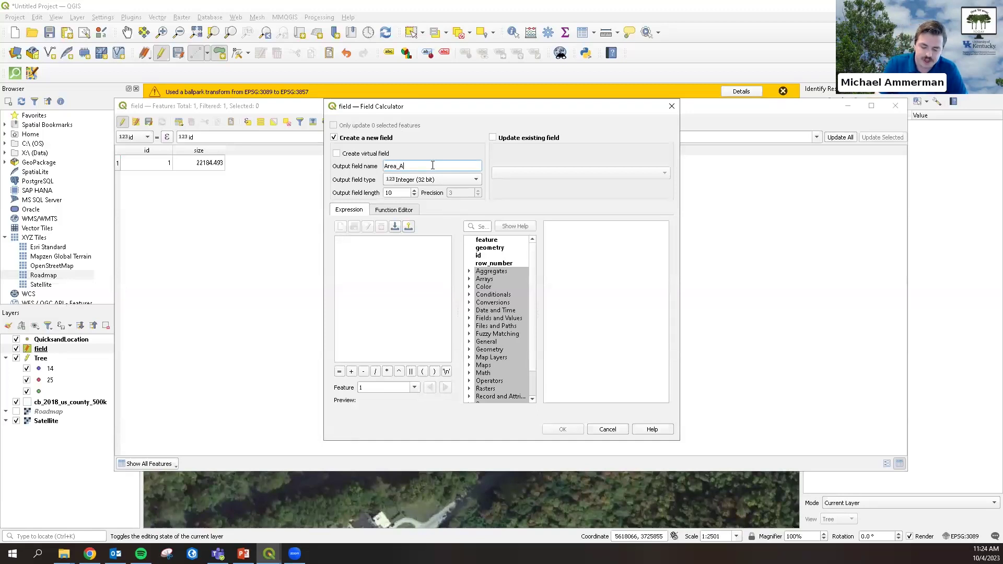
pyautogui.write('Area_Acres')
pyautogui.click(439, 180)
pyautogui.click(443, 200)
pyautogui.click(405, 249)
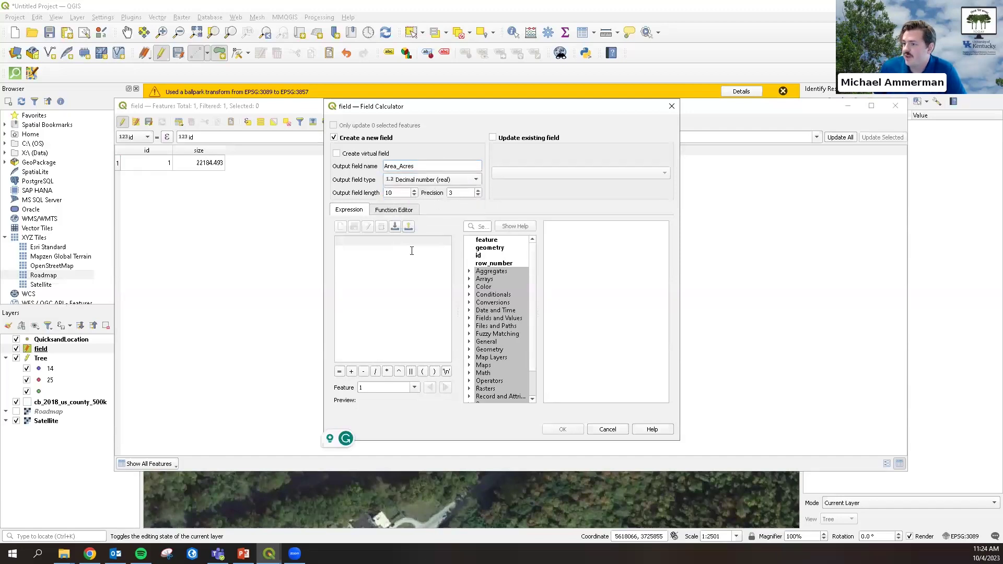
pyautogui.write('size')
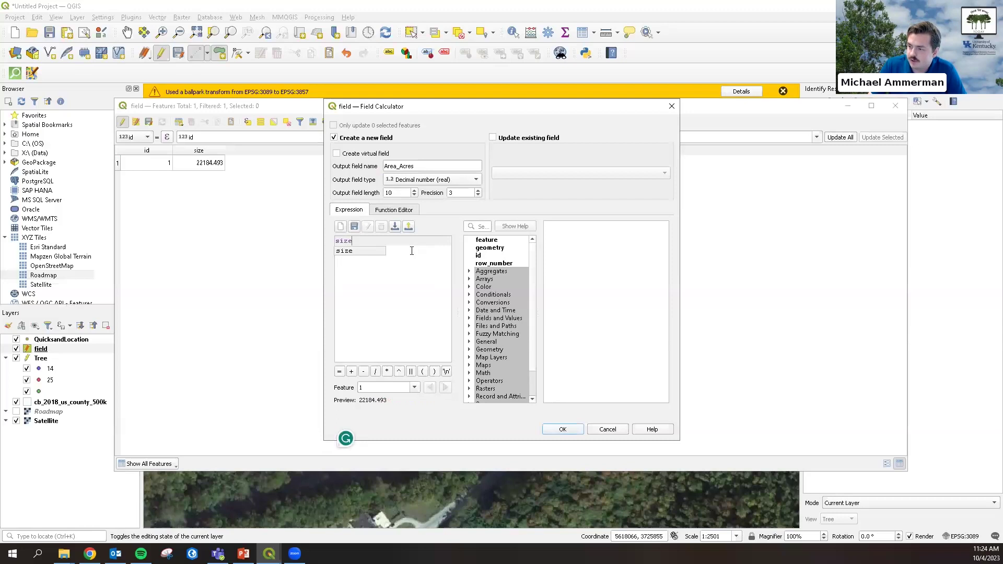
pyautogui.press('Escape')
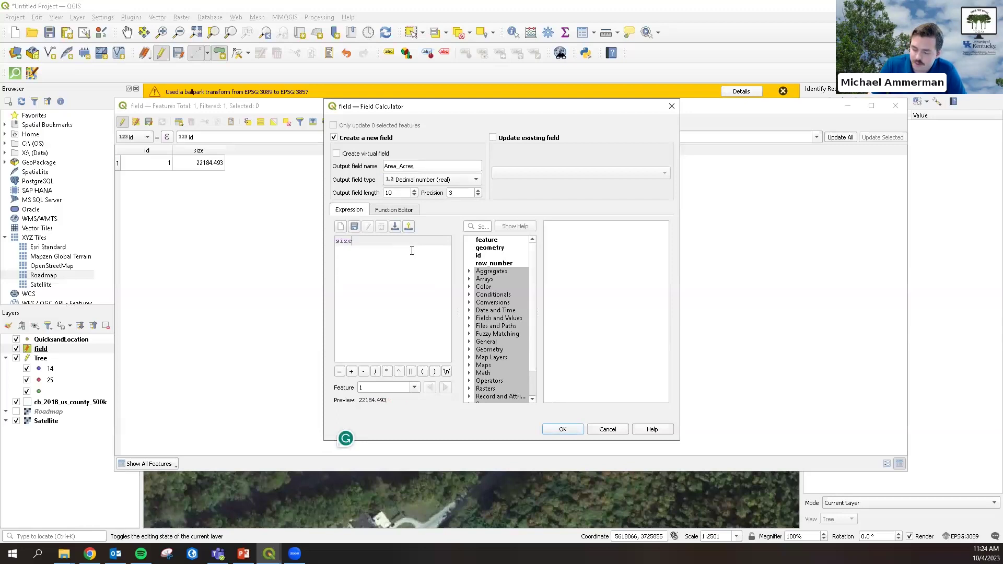
pyautogui.write('/4')
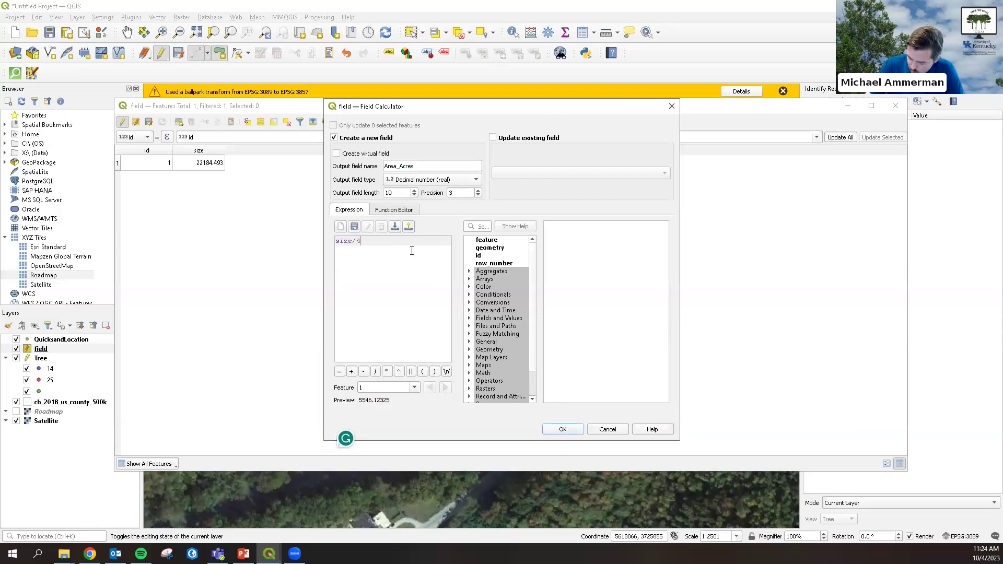
pyautogui.write('047')
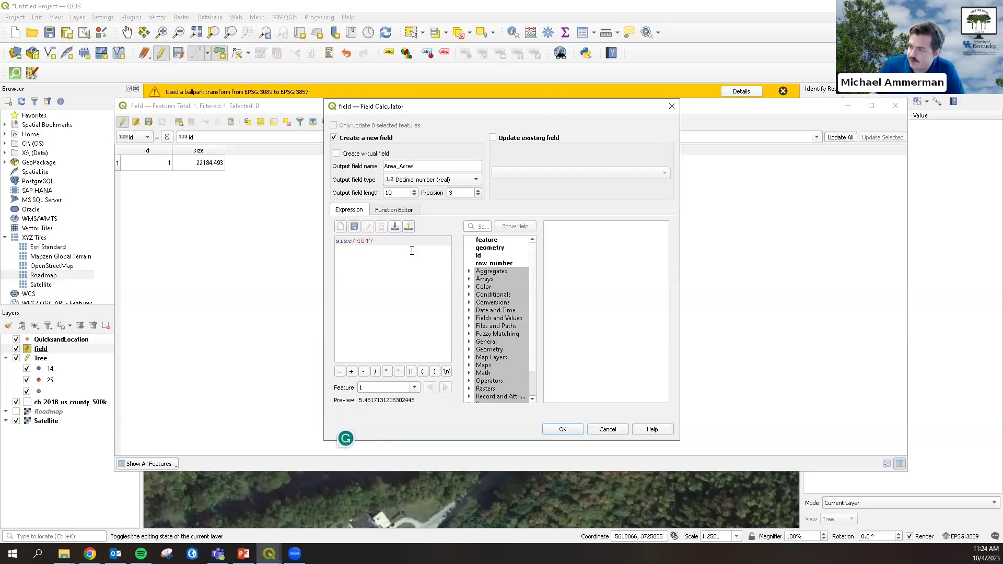
pyautogui.click(563, 430)
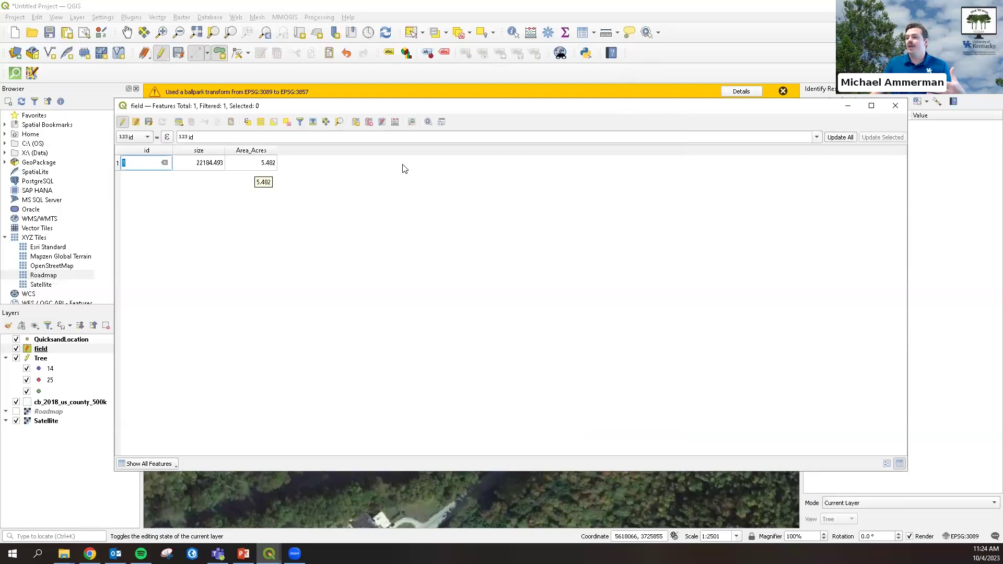
pyautogui.click(276, 108)
pyautogui.press('Escape')
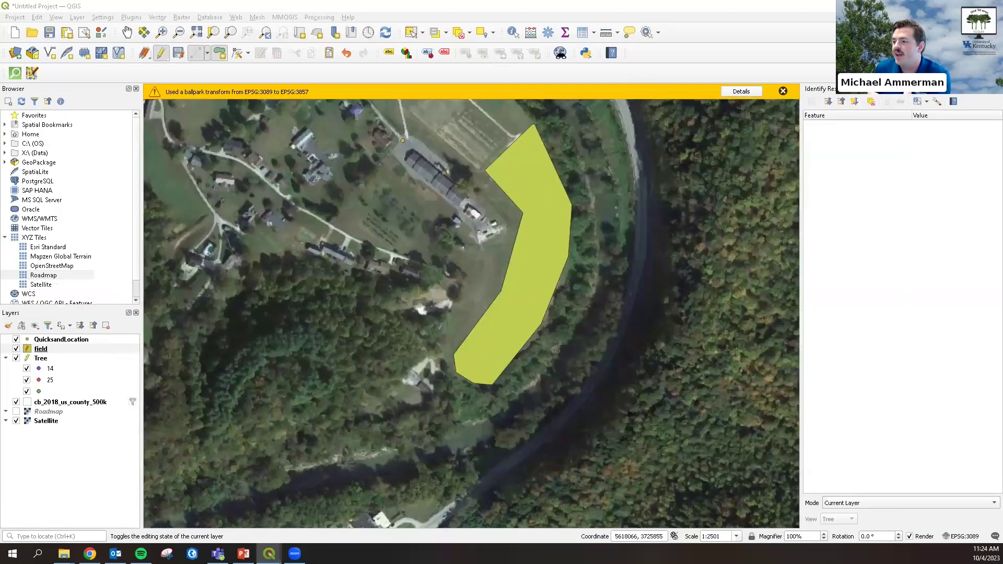